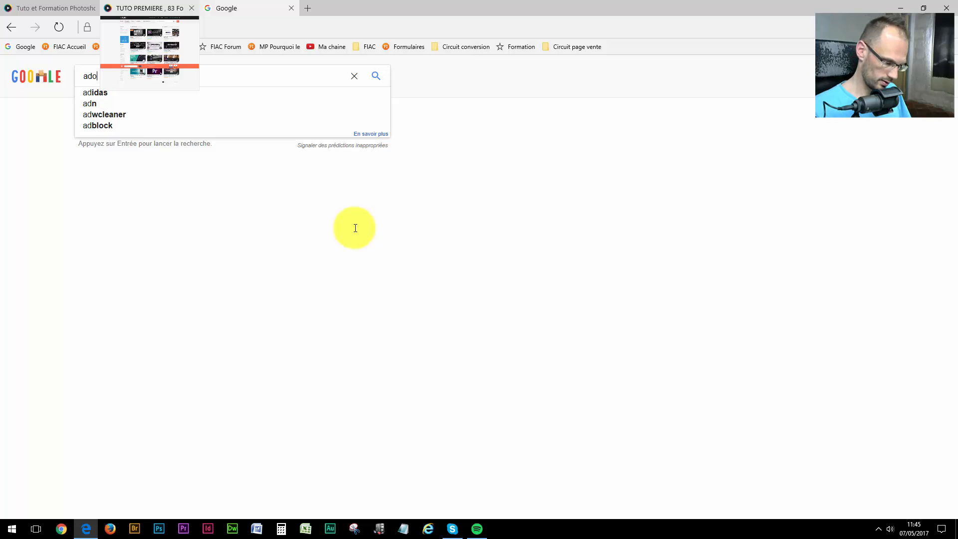
Search Google for "adobe premiere", view the free trial of Premiere Pro on Adobe's site and return to the product page
text(premiere)
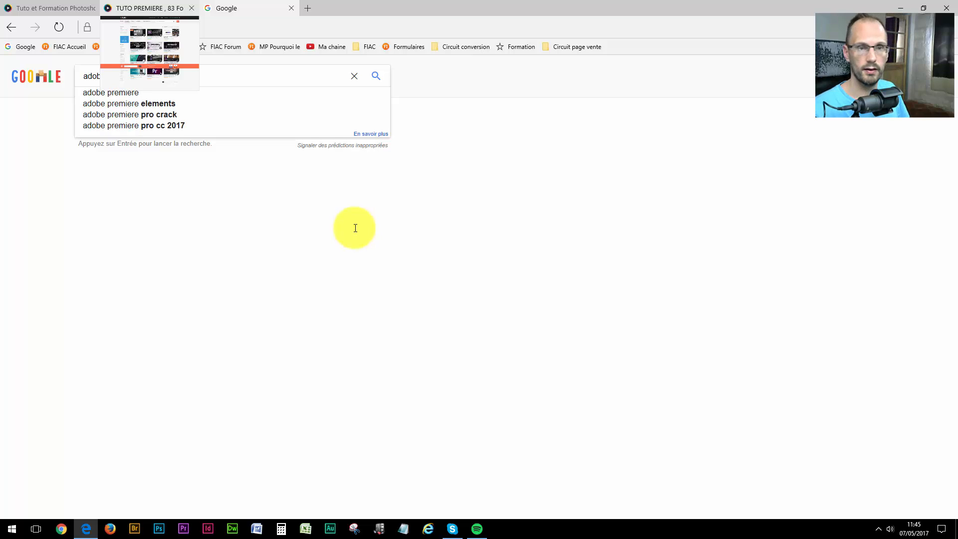
key(Return)
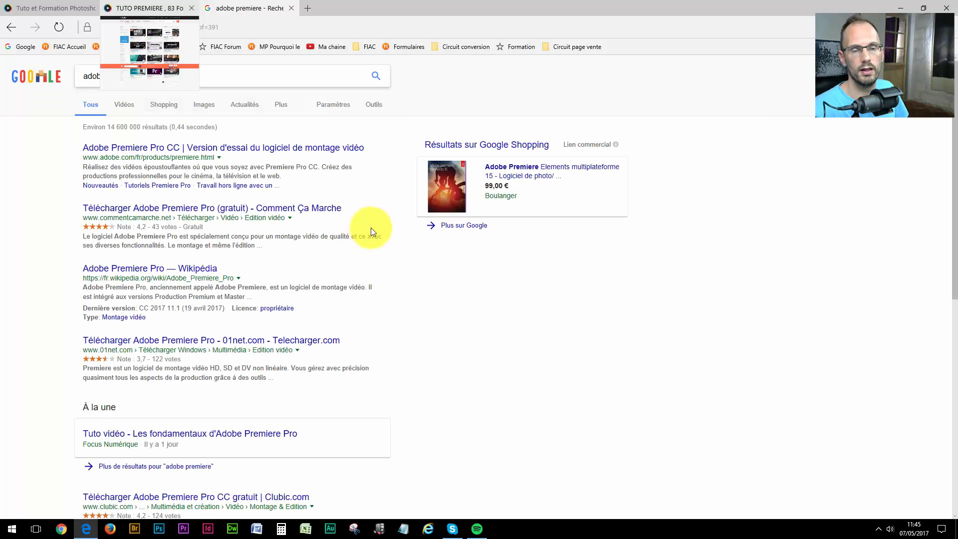
click(133, 150)
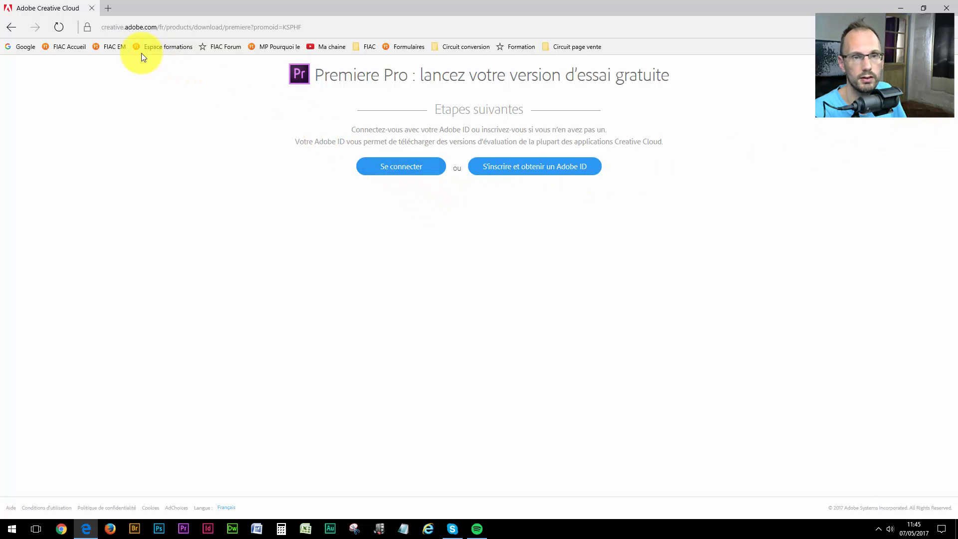
click(11, 29)
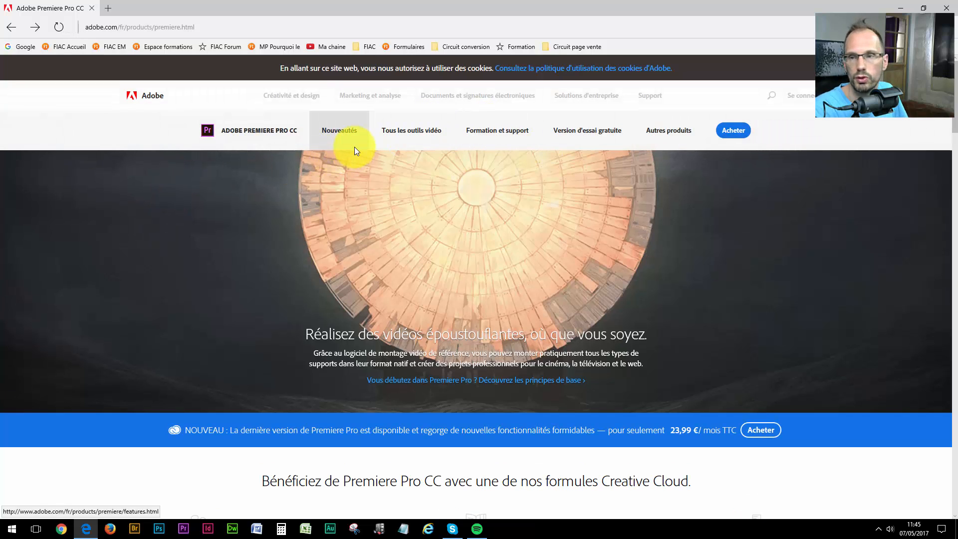
Open the Premiere Pro purchase plans and check the billing options of the individual "Toutes les applications" plan
click(739, 131)
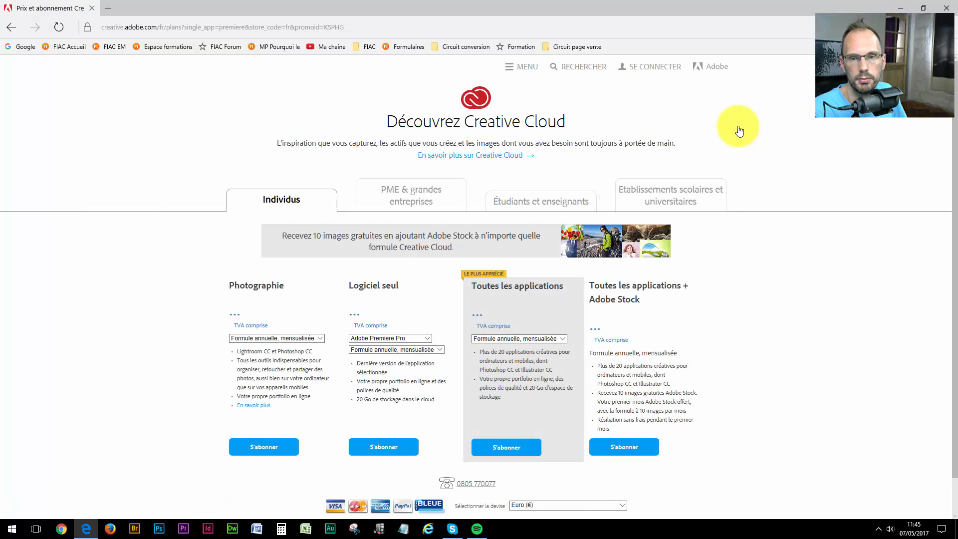
scroll(118, 254, down, 1)
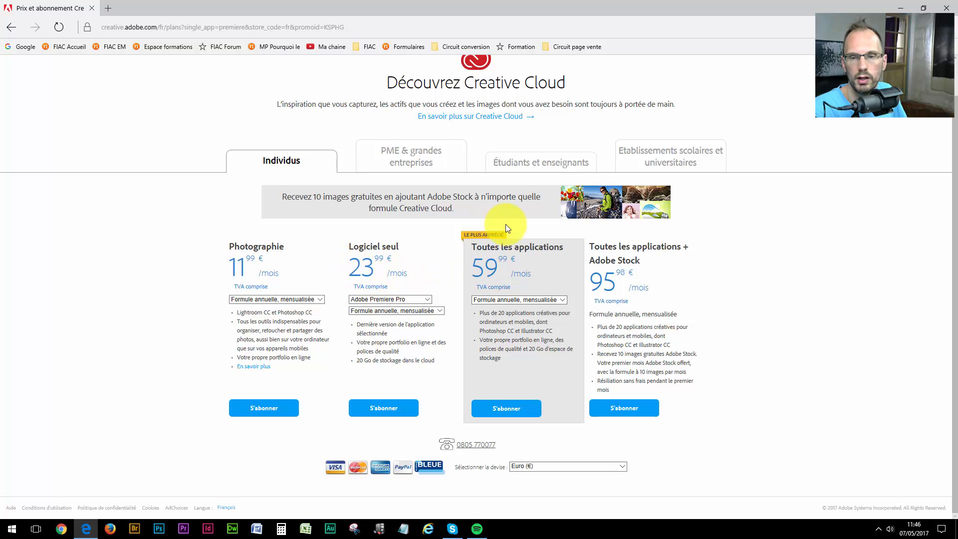
click(517, 301)
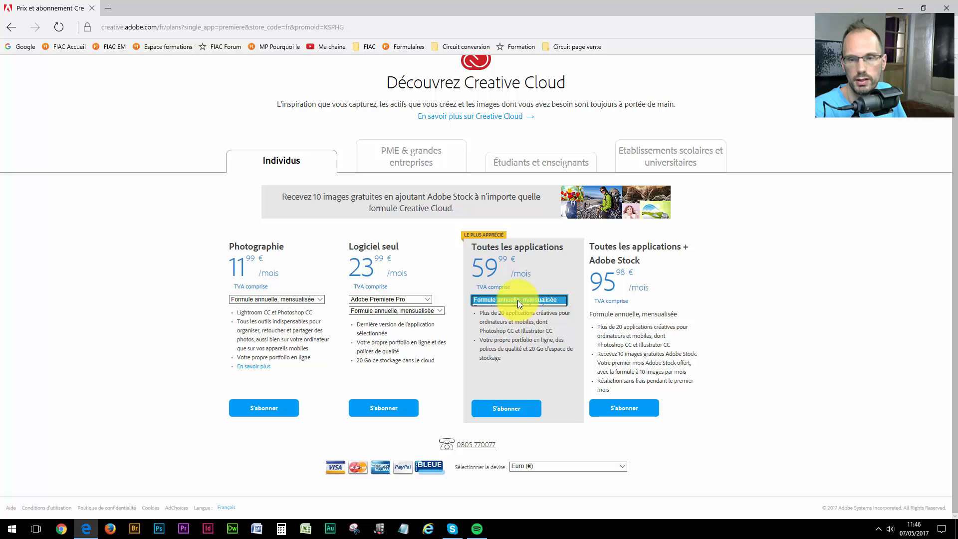
click(473, 268)
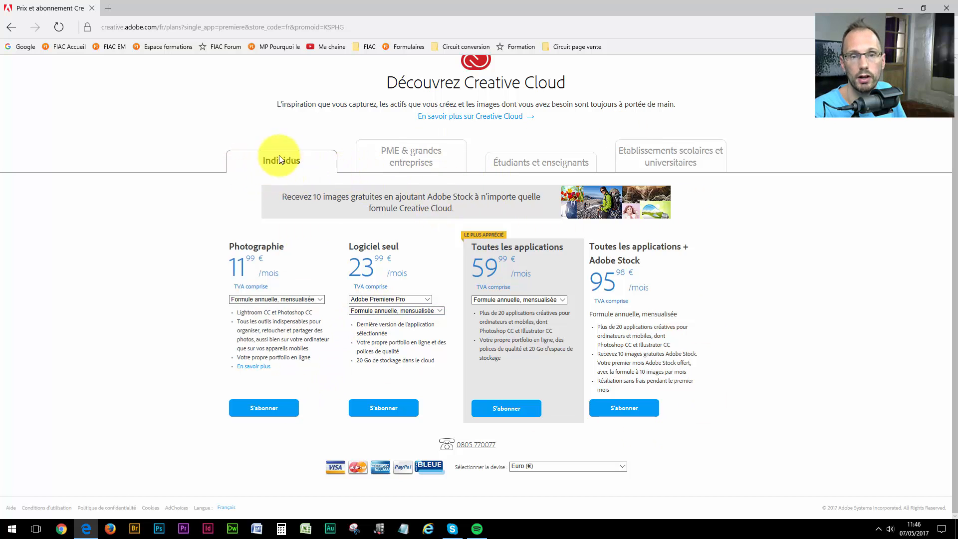
Check the "Étudiants et enseignants" plans with their billing options and the "Etablissements scolaires et universitaires" plans
click(527, 168)
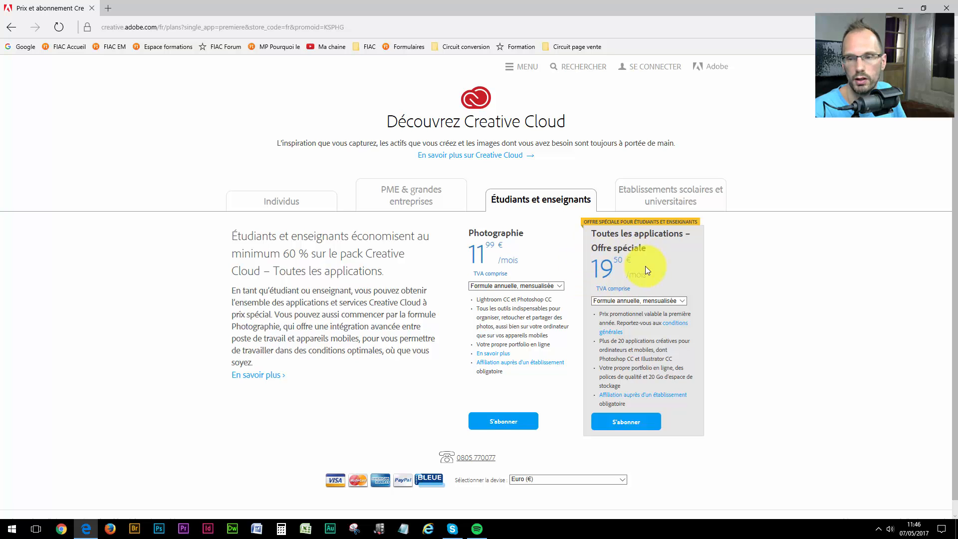
click(629, 301)
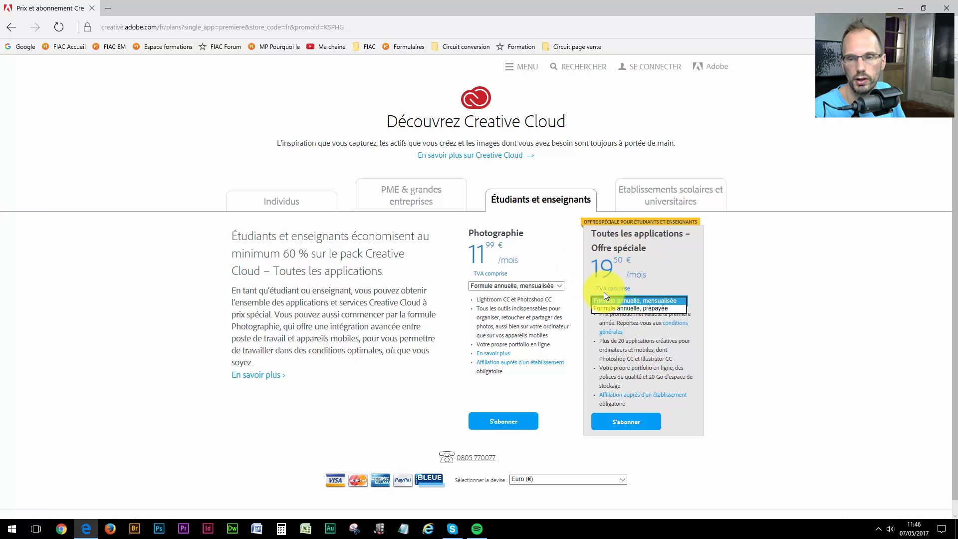
click(702, 264)
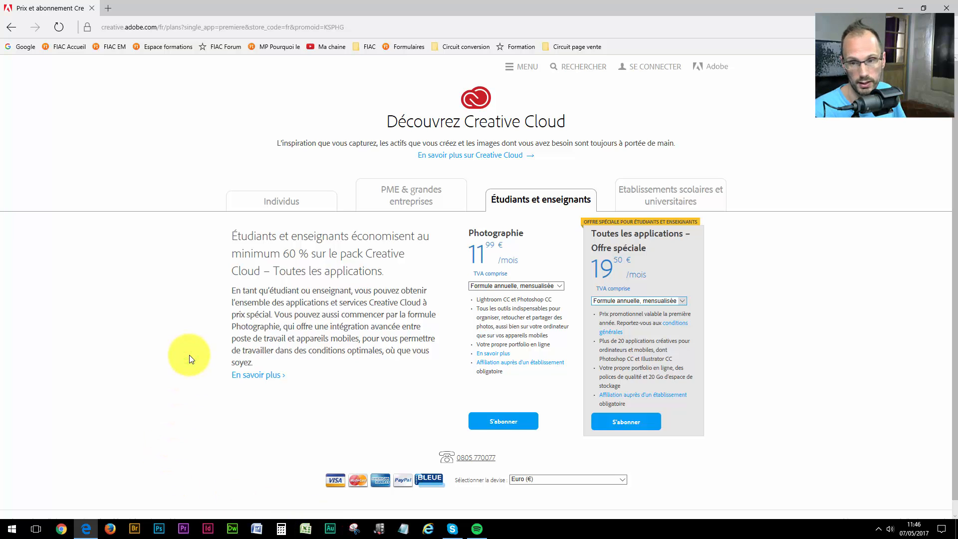
click(669, 197)
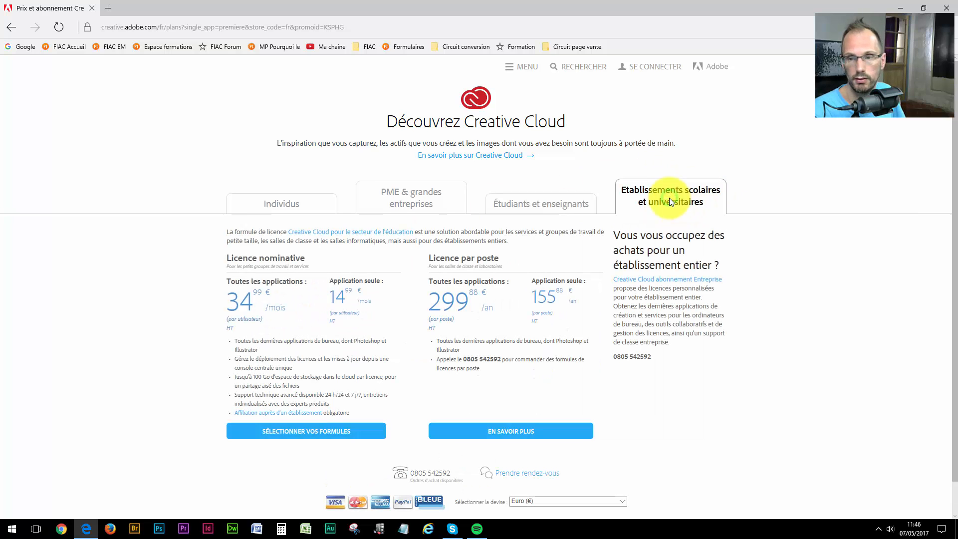
click(173, 154)
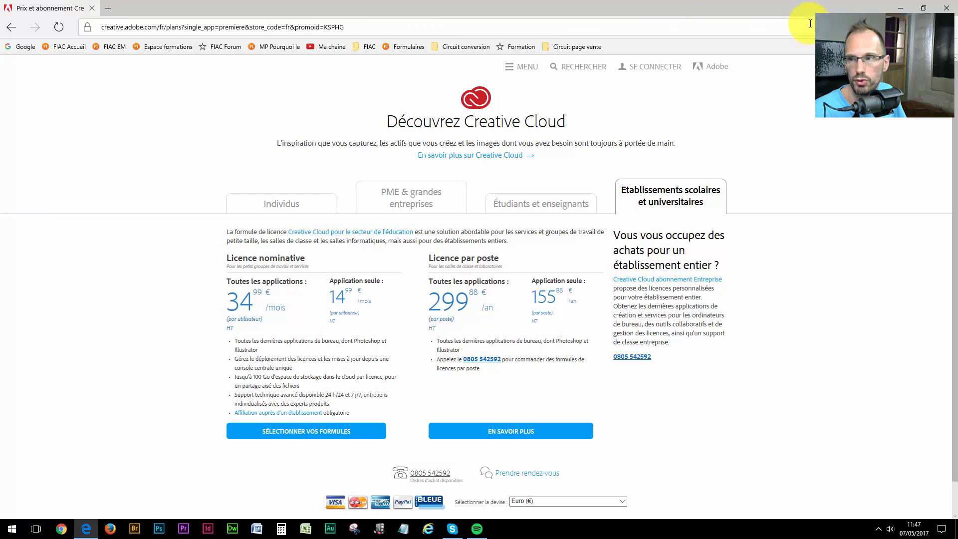
Minimize the browser and move the 2017-05-06-deballage-batterie-externe folder into the corner of the desktop
click(901, 10)
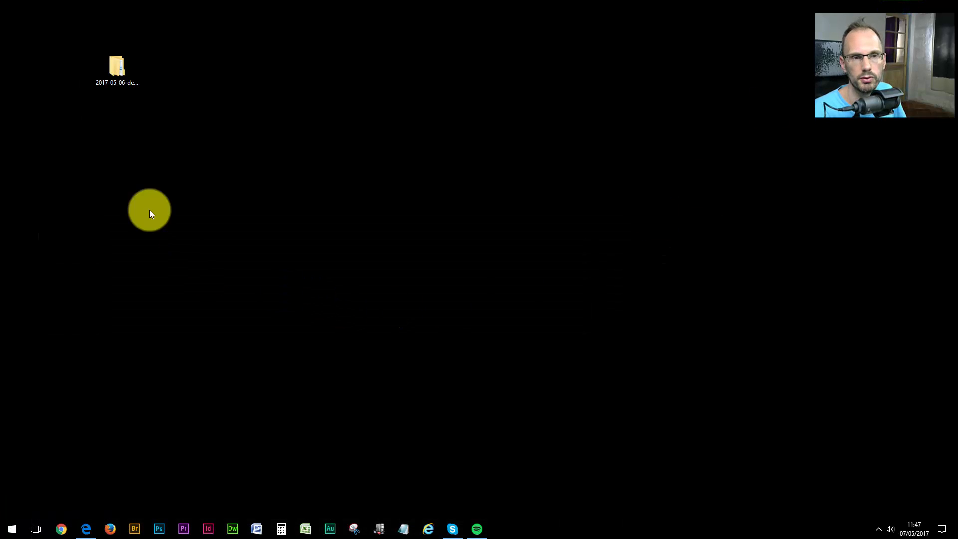
drag(118, 71, 75, 22)
click(149, 174)
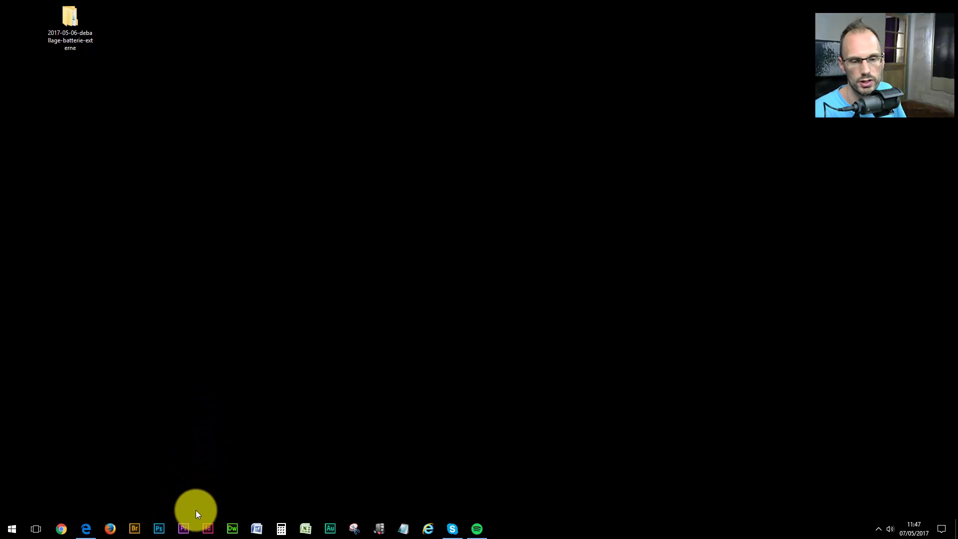
Launch Adobe Premiere Pro CC 2017 and dismiss its Démarrage start window
click(184, 528)
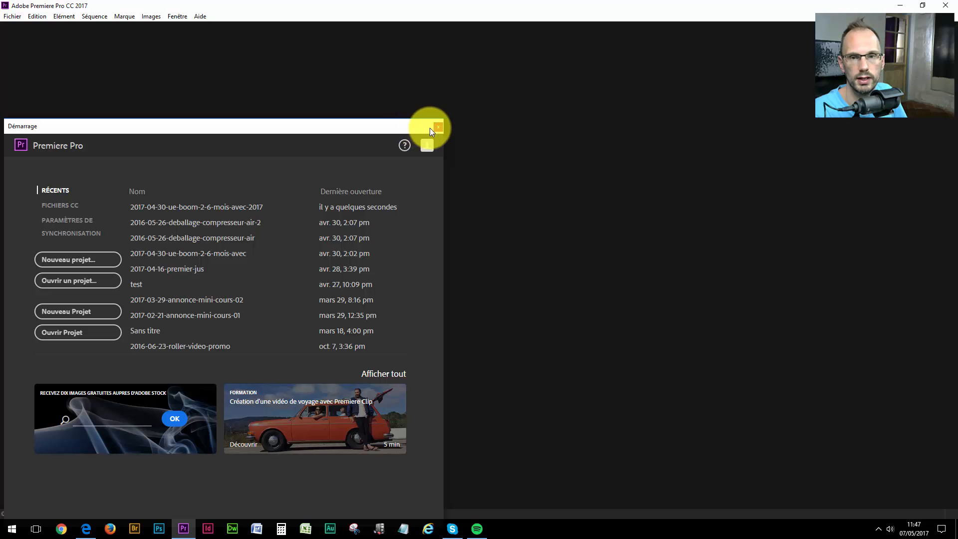
click(438, 128)
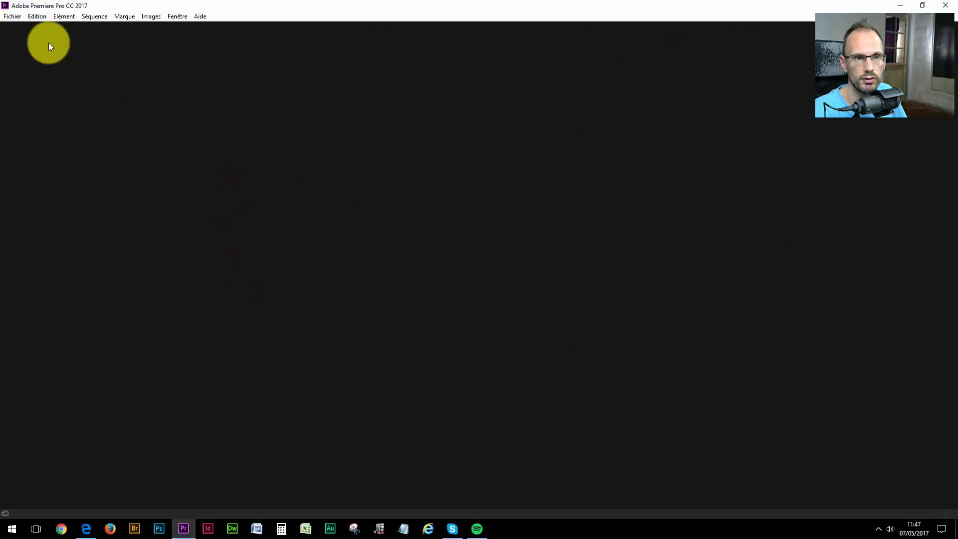
click(12, 18)
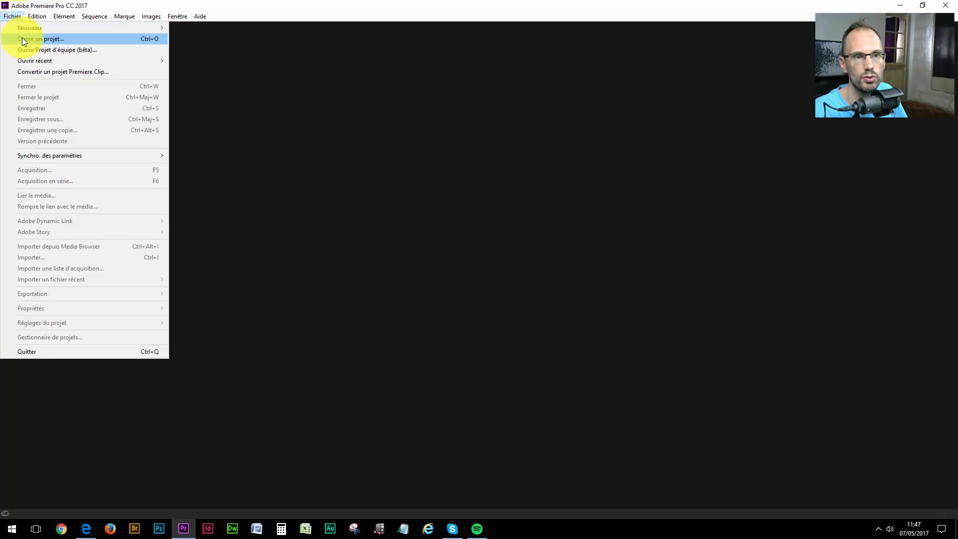
mouse_move(27, 28)
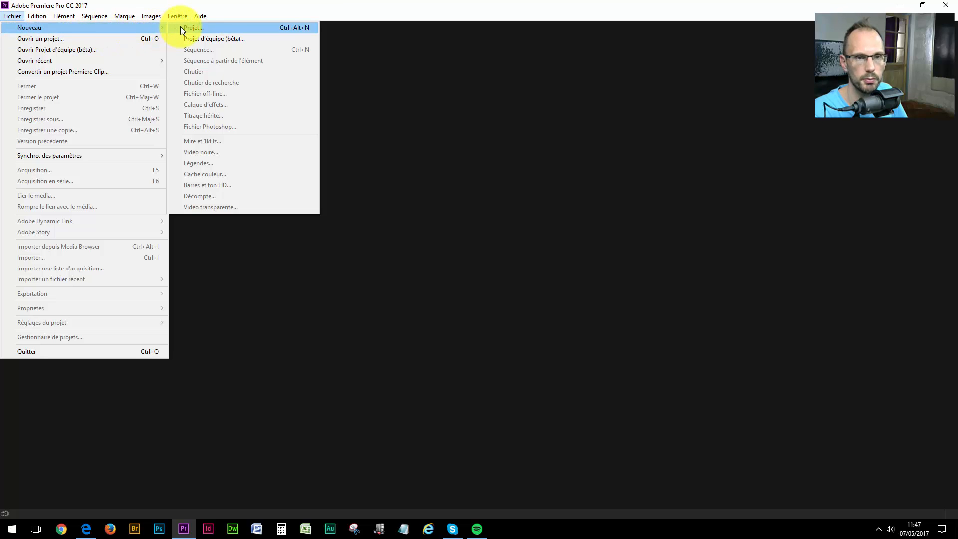
click(553, 231)
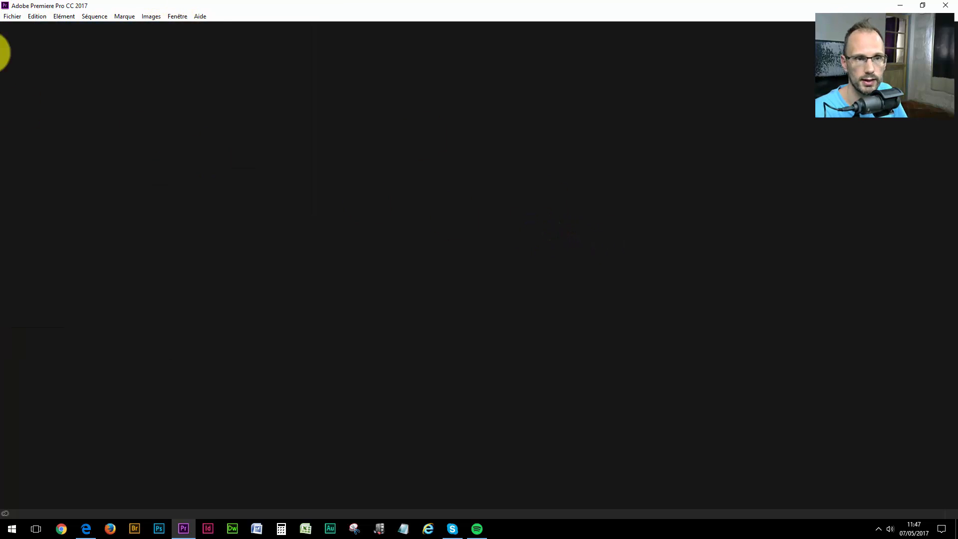
click(14, 17)
mouse_move(16, 28)
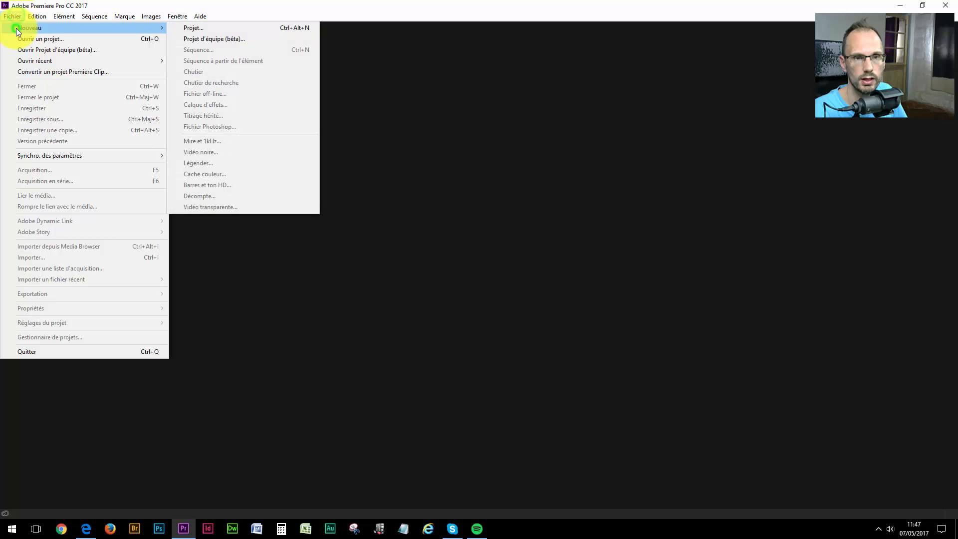
click(196, 27)
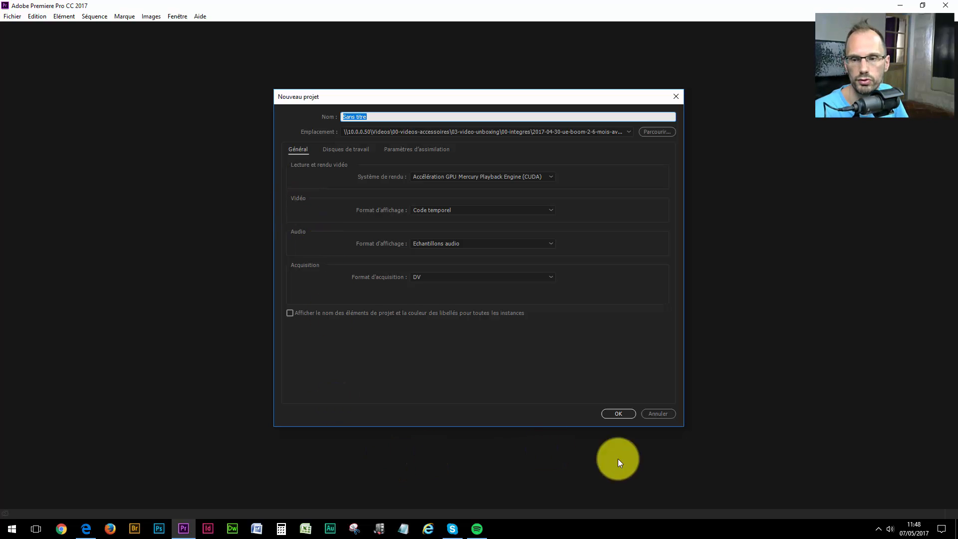
click(658, 414)
Minimize Premiere Pro and locate the 2017-04-30-ue-boom-2-6-mois-avec-2017 project file in File Explorer, in the montage folder under Videos, 00-videos-accessoires, 03-video-unboxing
click(899, 5)
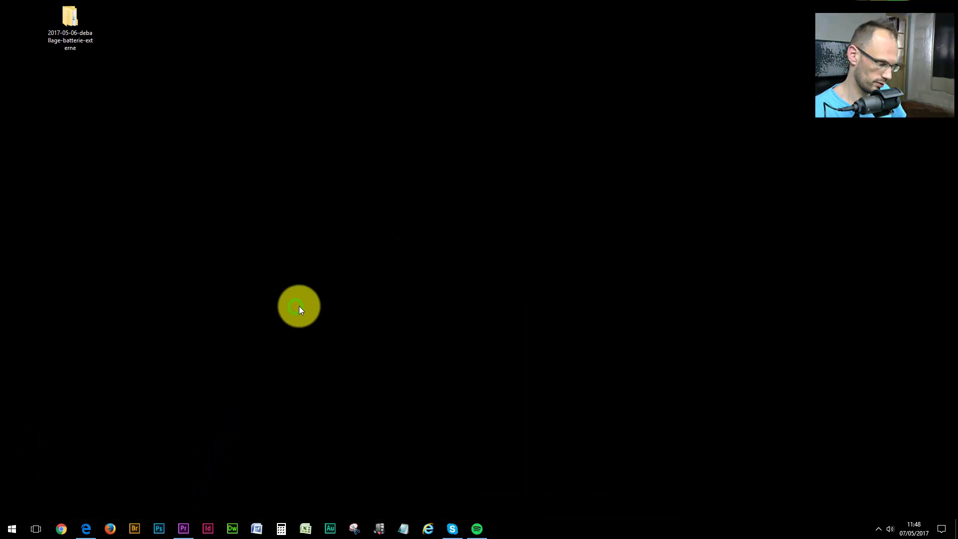
key(super+e)
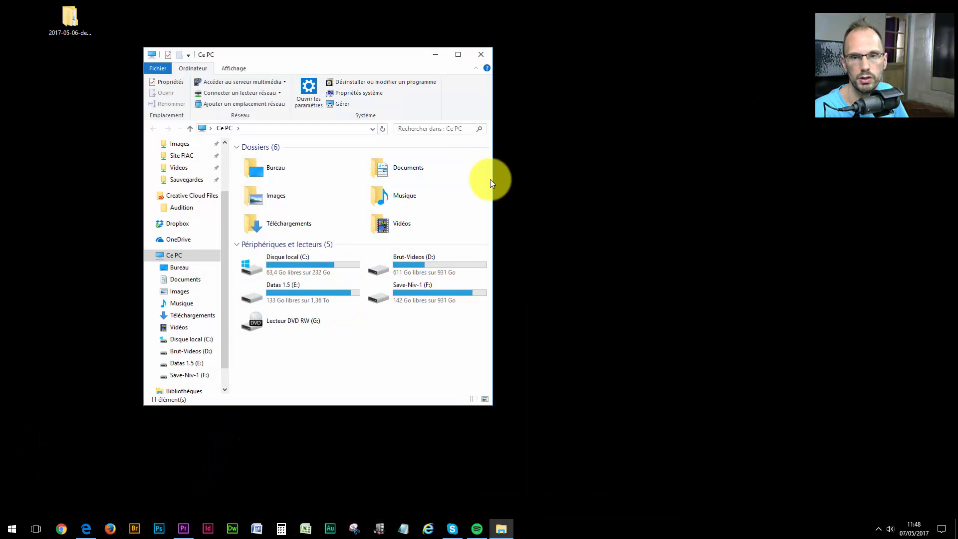
scroll(231, 169, up, 2)
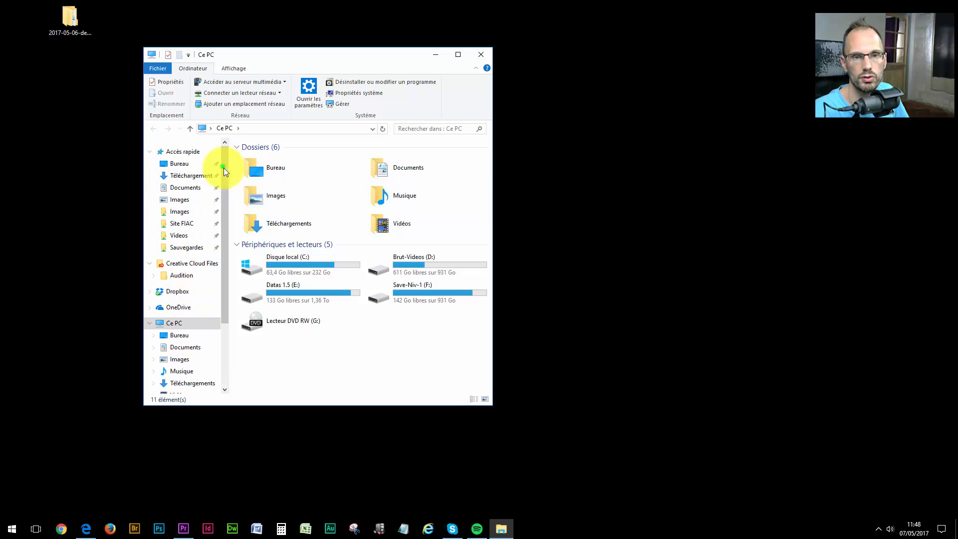
click(182, 236)
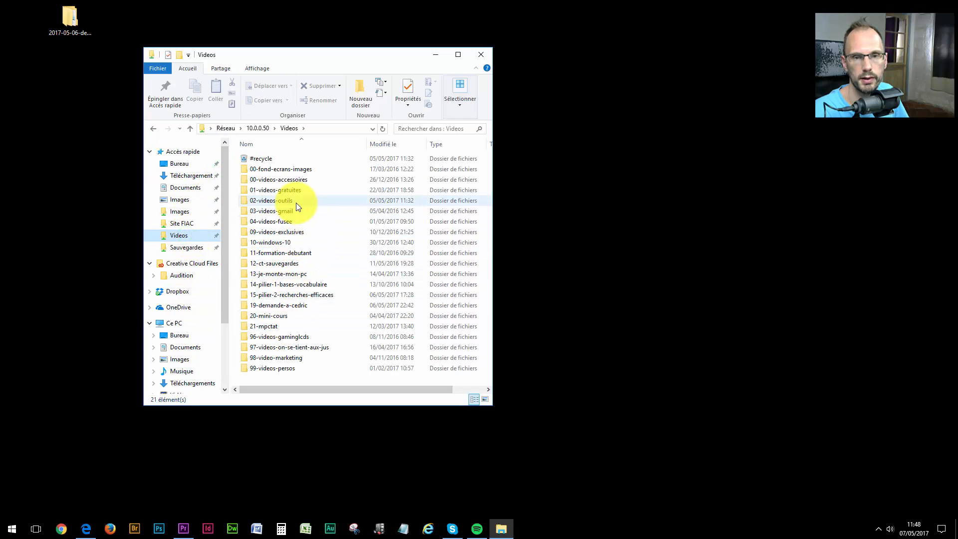
double_click(291, 179)
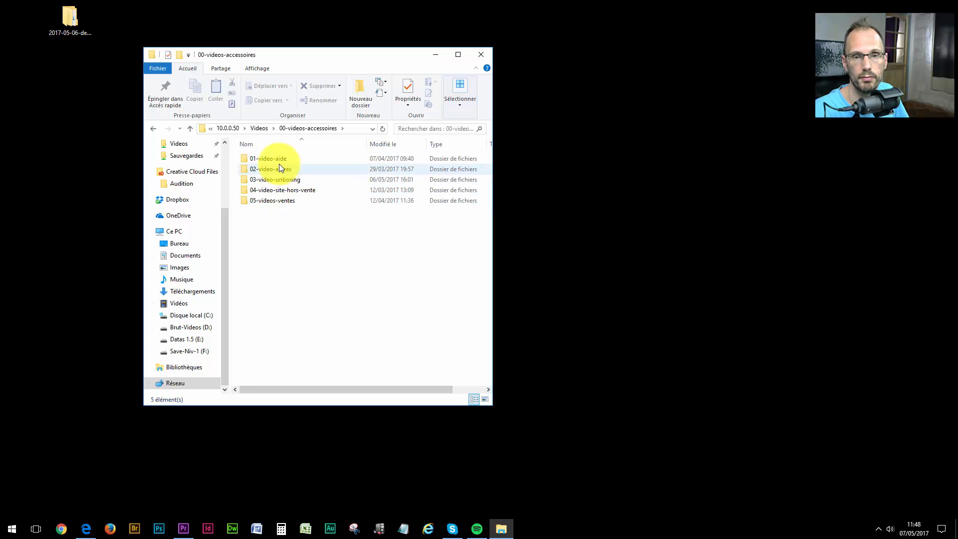
click(280, 181)
double_click(280, 181)
double_click(270, 157)
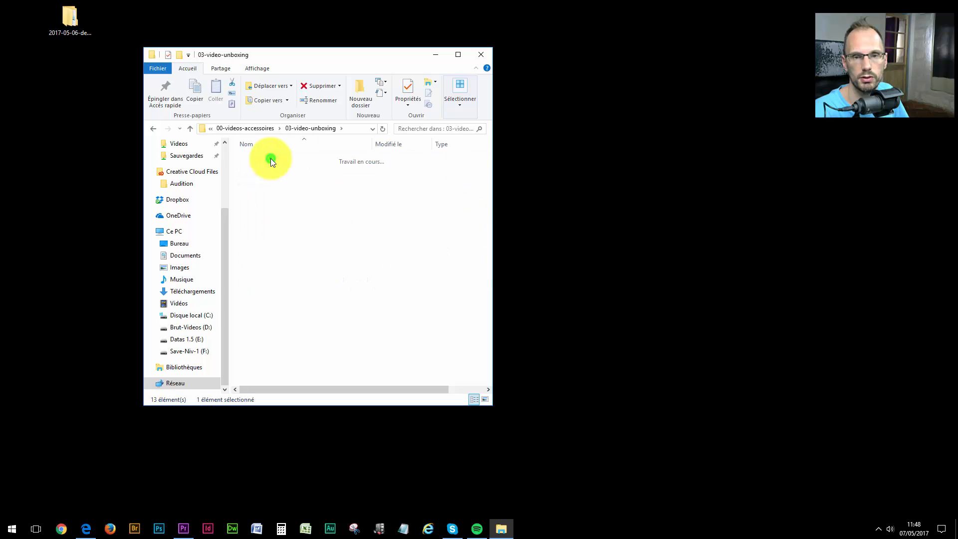
double_click(286, 190)
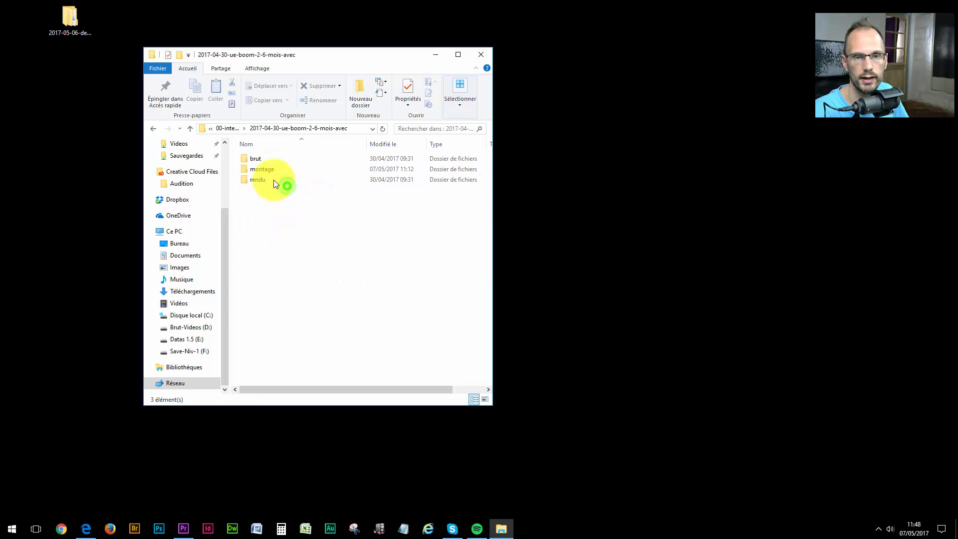
double_click(264, 171)
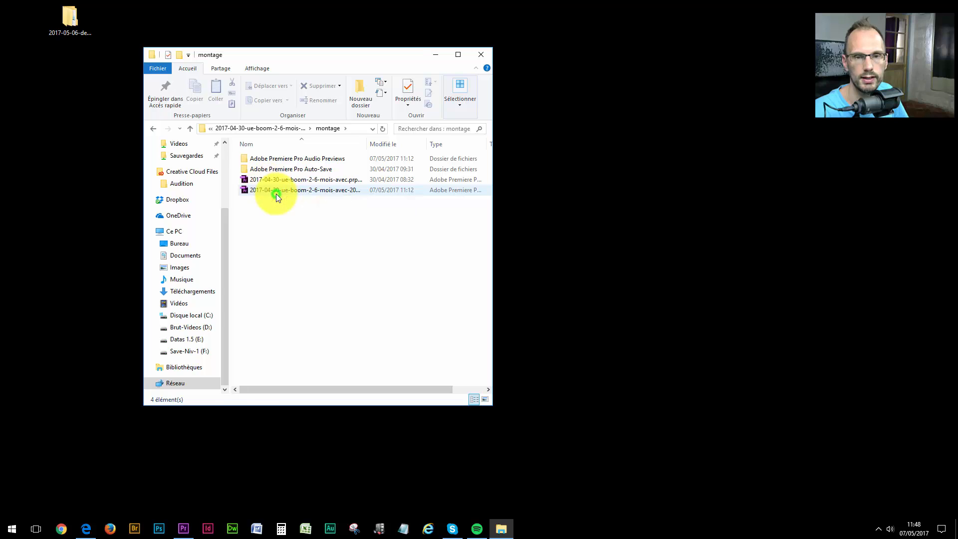
click(277, 193)
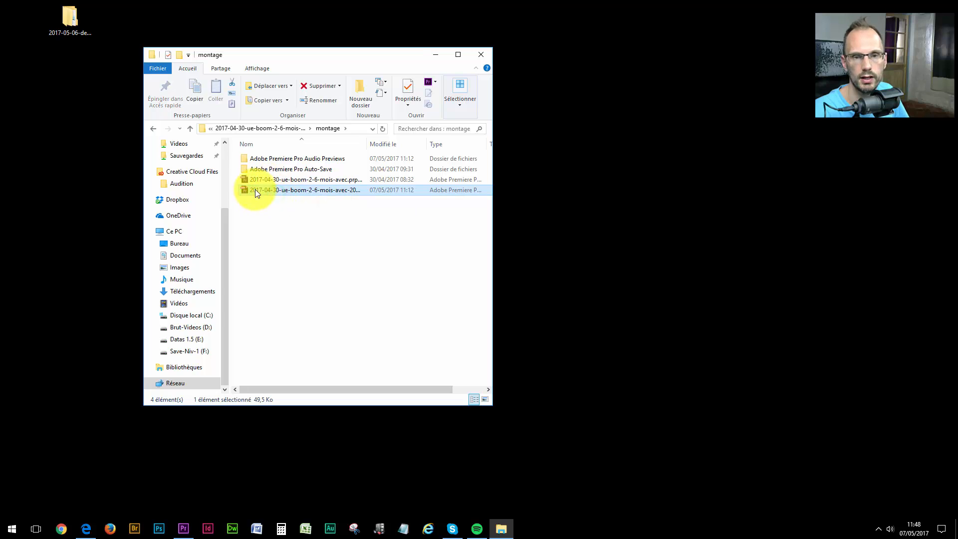
Close File Explorer, switch back to Premiere Pro and dismiss its Démarrage start window
click(475, 58)
click(191, 522)
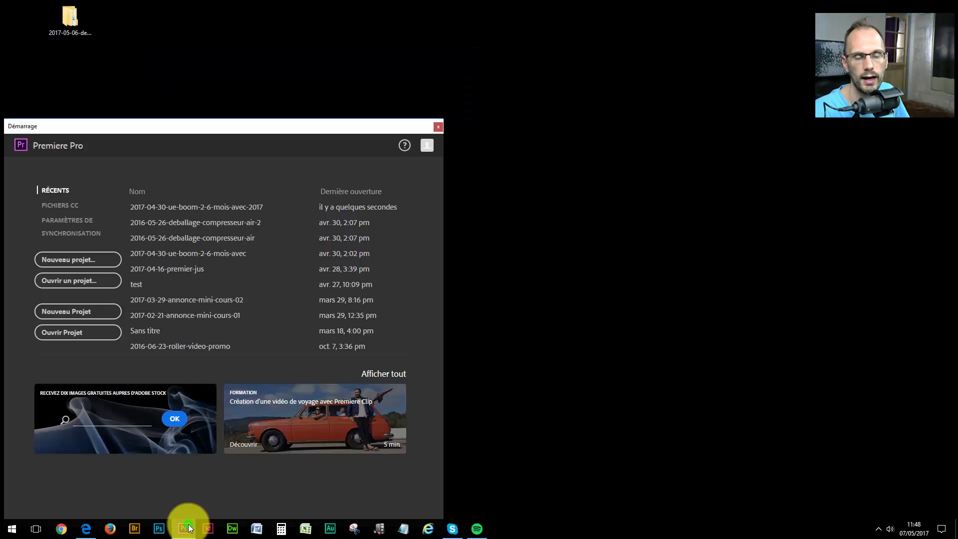
drag(300, 124, 589, 57)
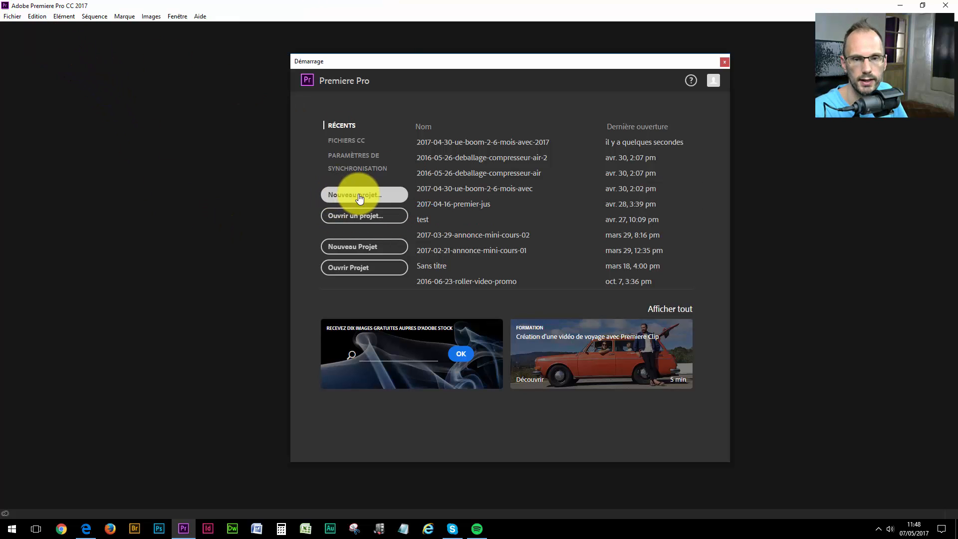
click(723, 62)
Start a new project and set its location to the montage folder inside 2017-05-06-deballage-batterie-externe on the desktop
click(12, 16)
mouse_move(22, 28)
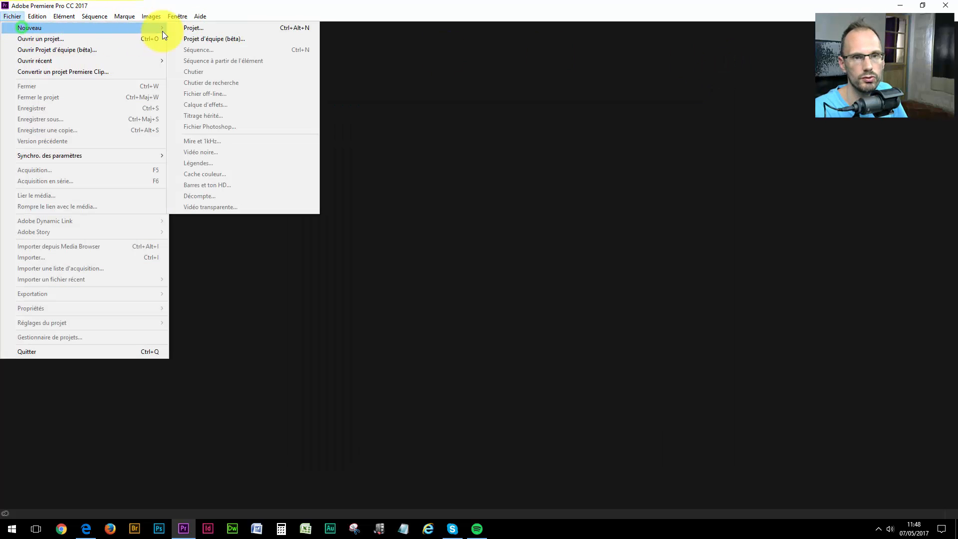
click(203, 26)
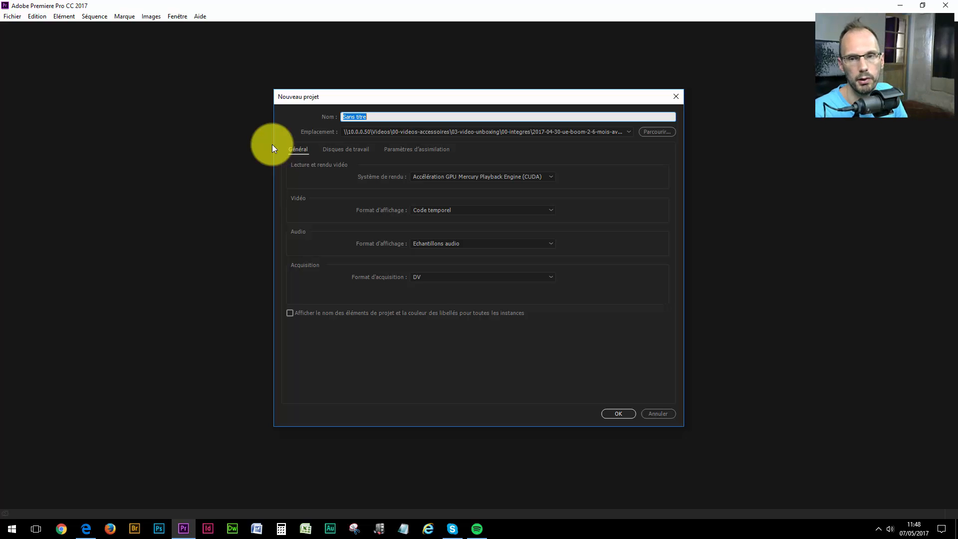
click(661, 132)
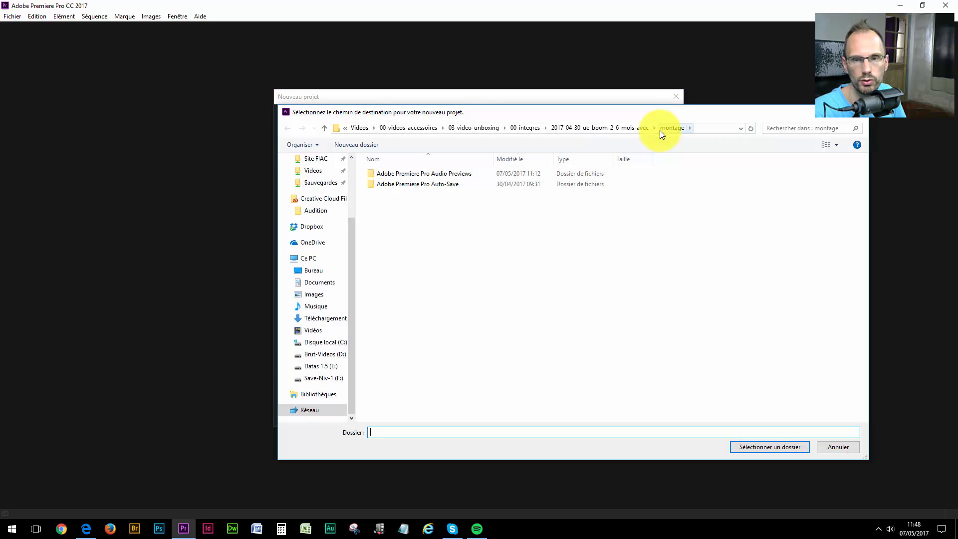
click(354, 186)
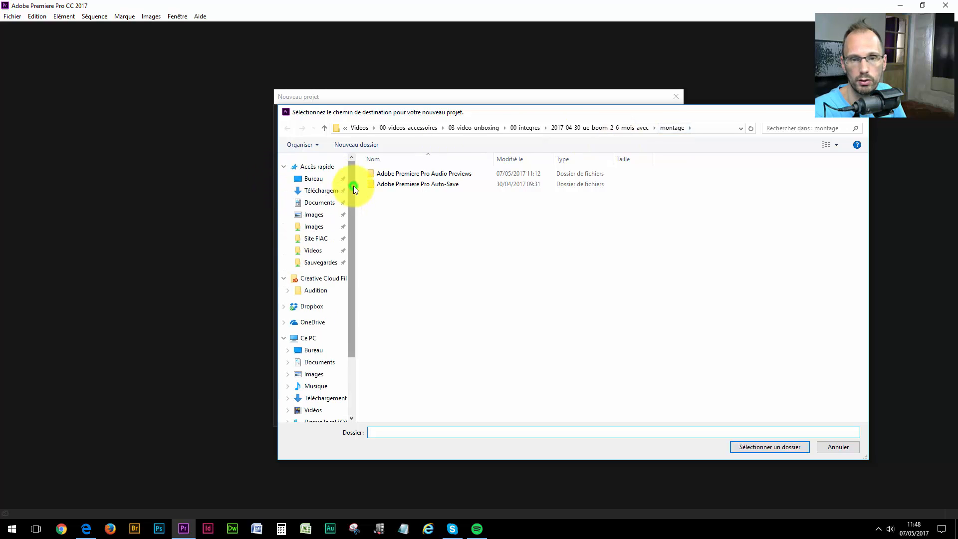
click(309, 179)
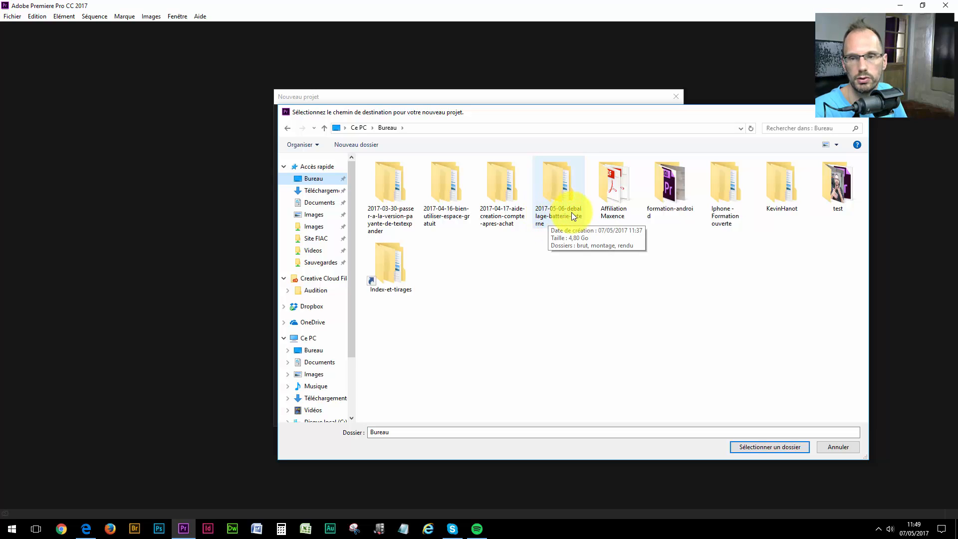
double_click(562, 182)
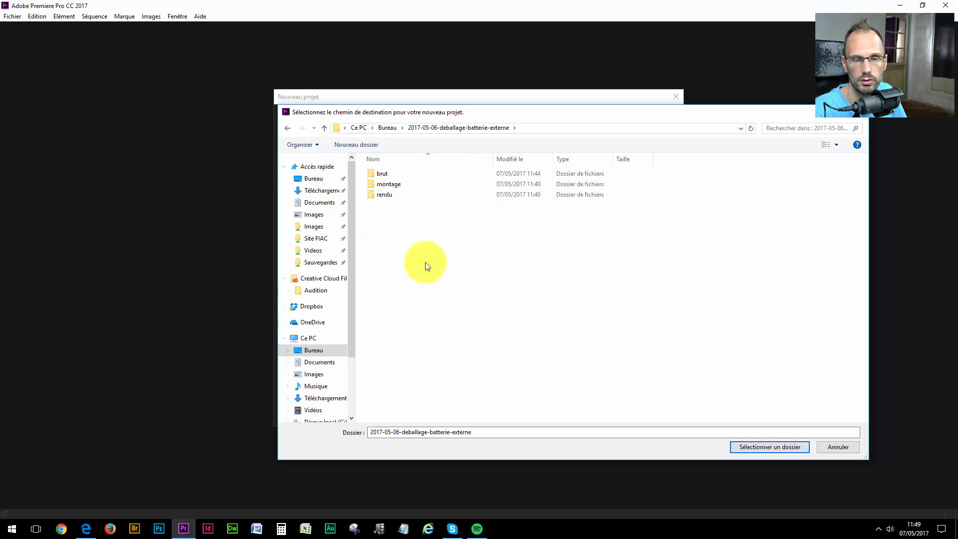
double_click(384, 184)
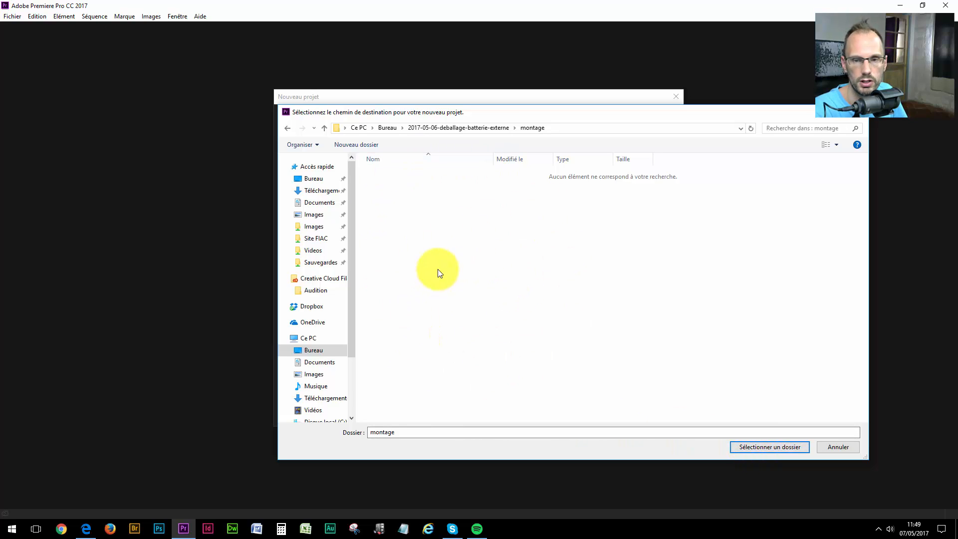
click(748, 448)
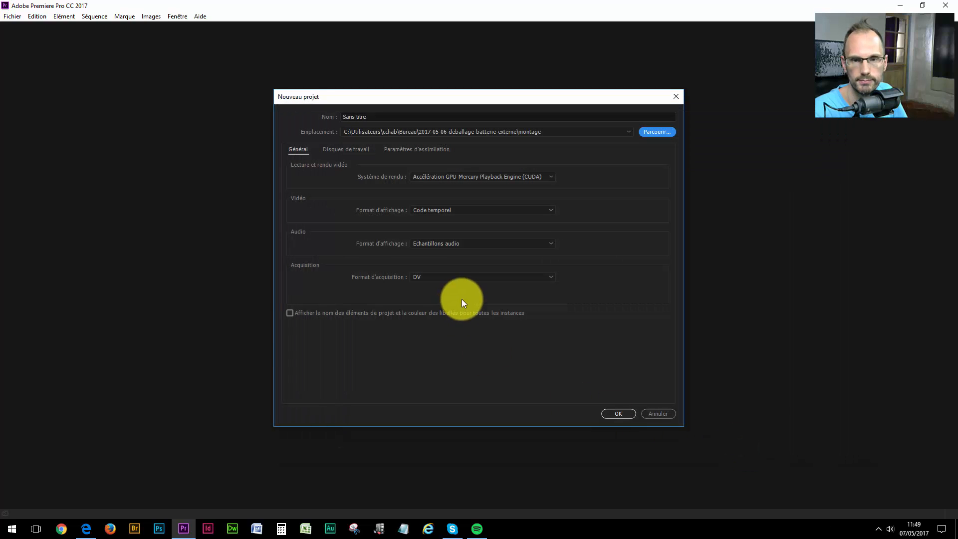
Go to the desktop and copy the name of the 2017-05-06-deballage-batterie-externe folder
click(371, 116)
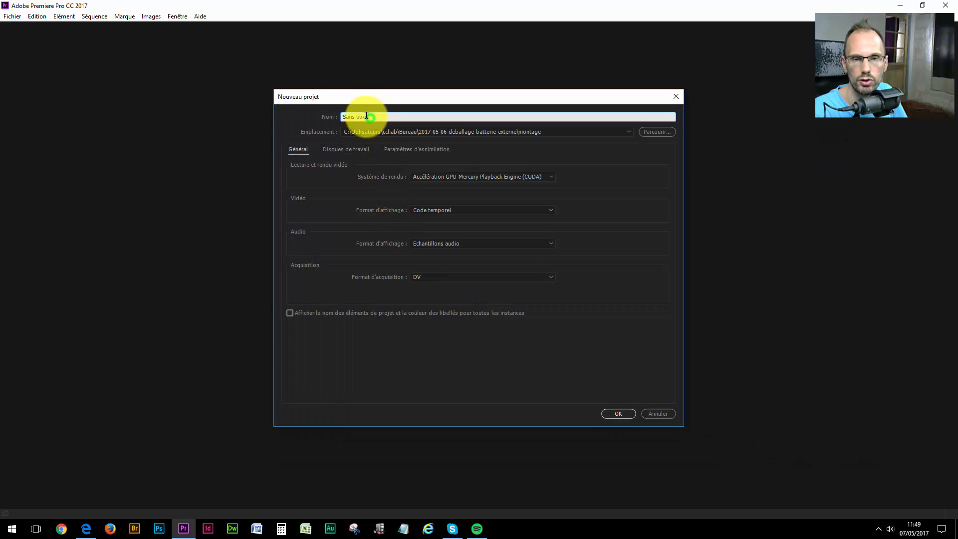
click(369, 118)
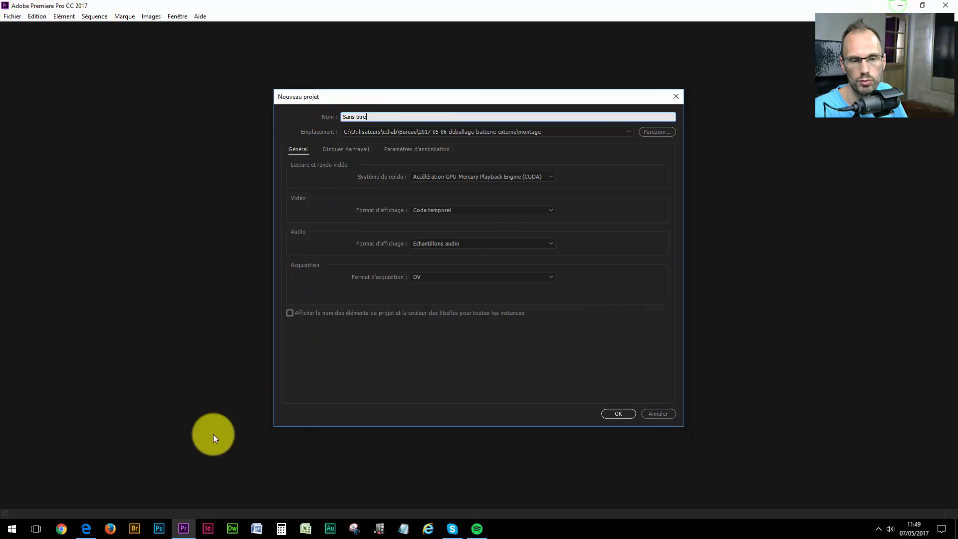
key(super+d)
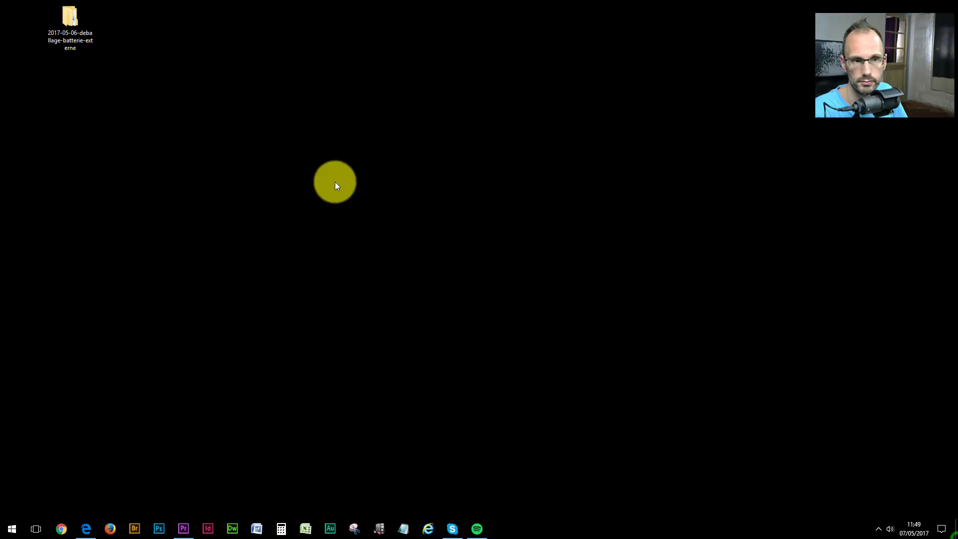
key(F2)
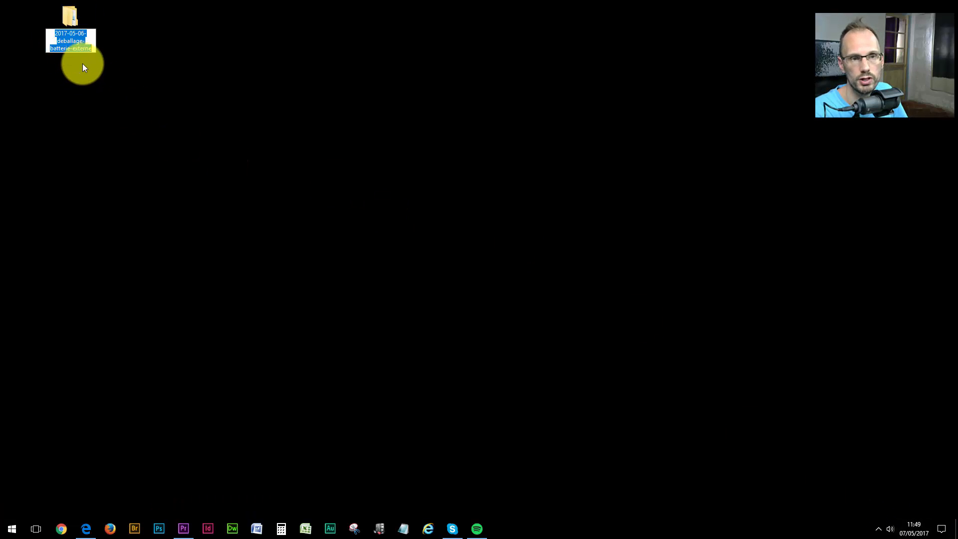
click(110, 118)
click(74, 23)
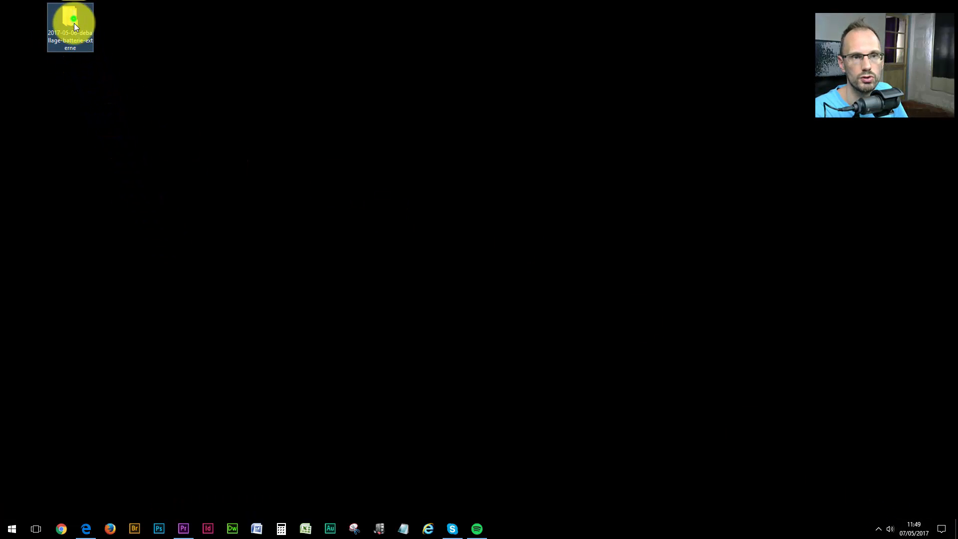
click(73, 42)
click(99, 106)
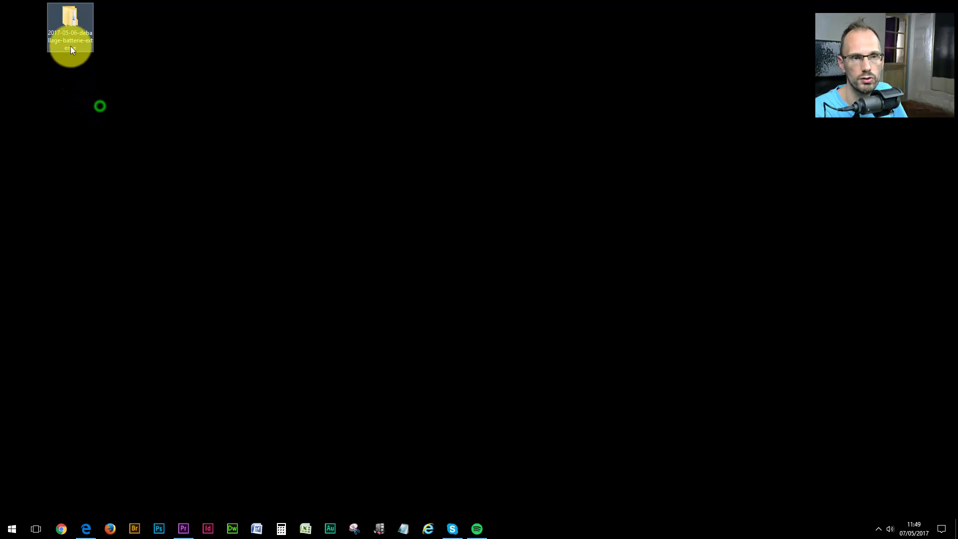
click(73, 39)
key(ctrl+c)
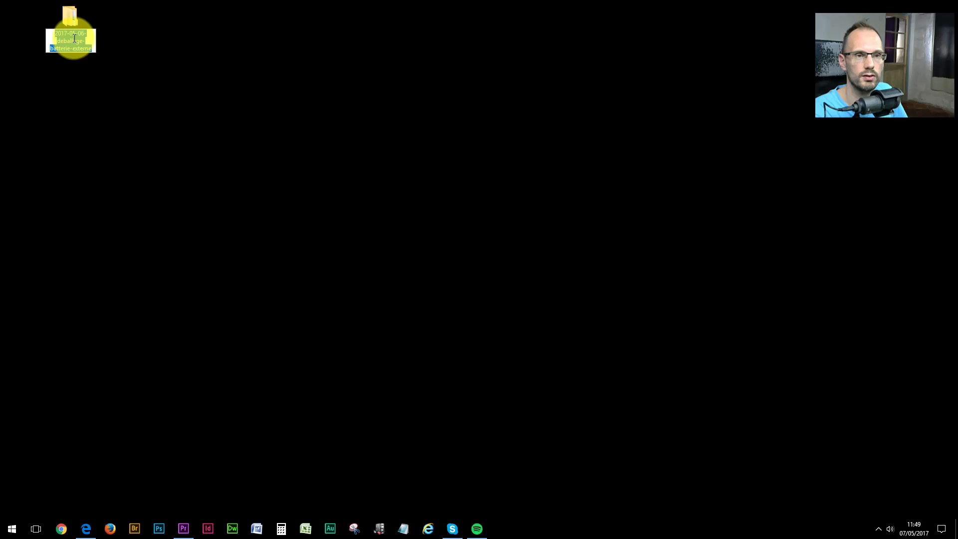
click(96, 139)
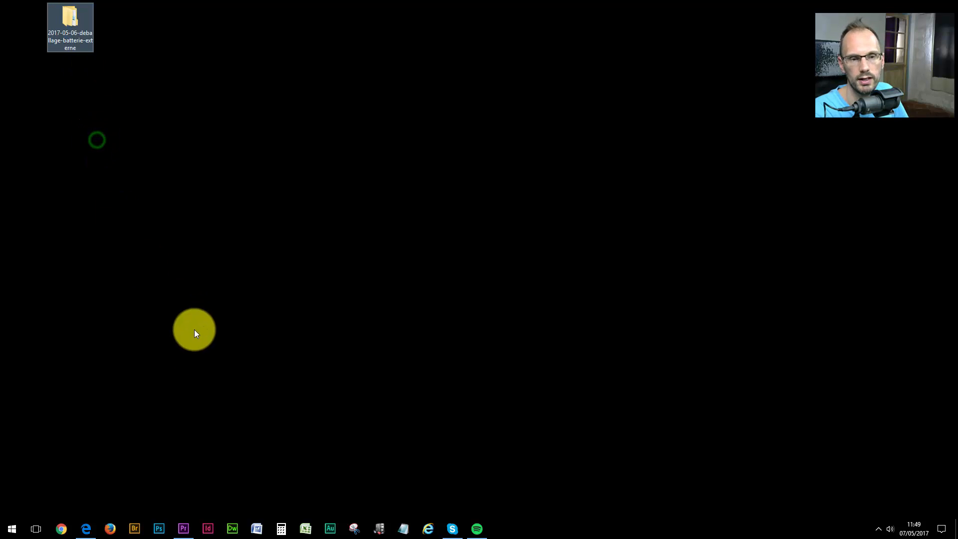
Return to Premiere Pro and name the new project 2017-05-06-deballage-batterie-externe, using the copied folder name
click(187, 523)
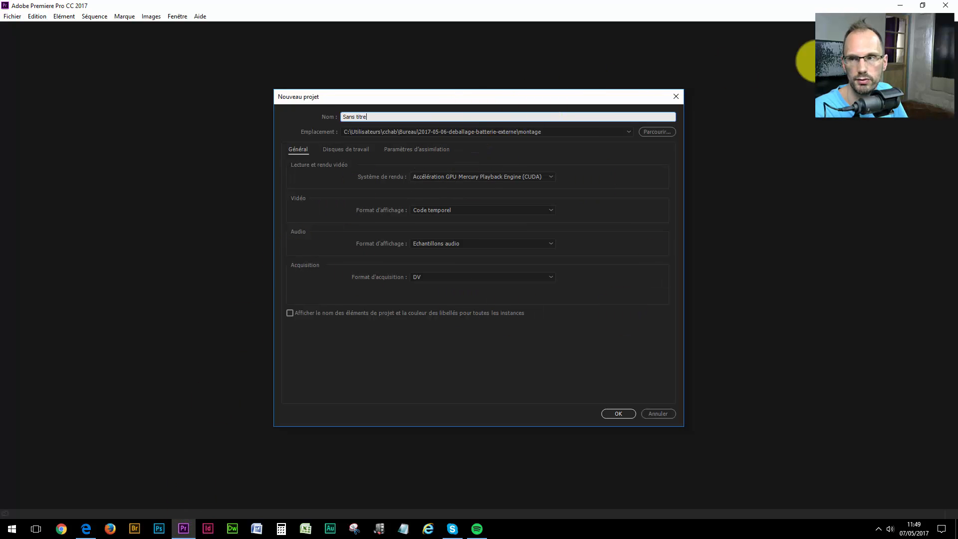
click(901, 5)
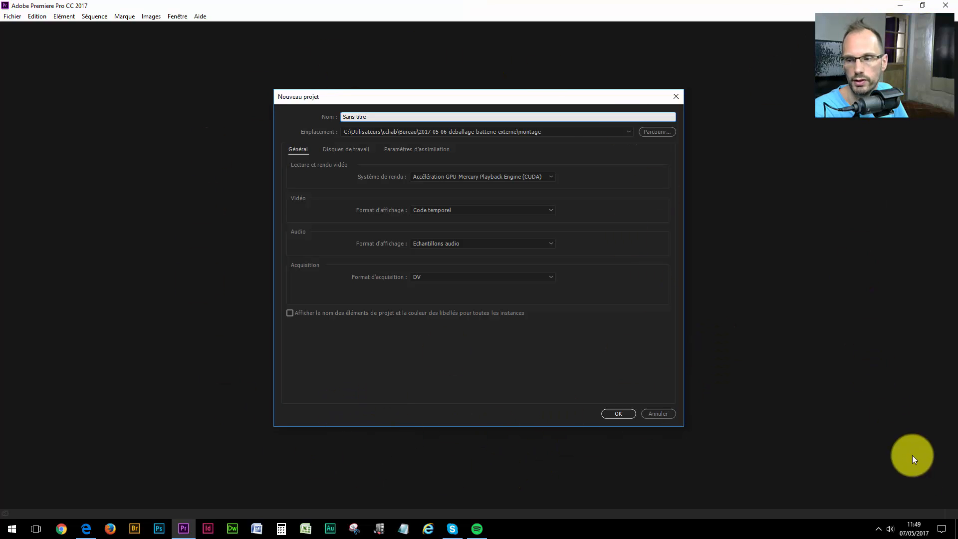
click(955, 529)
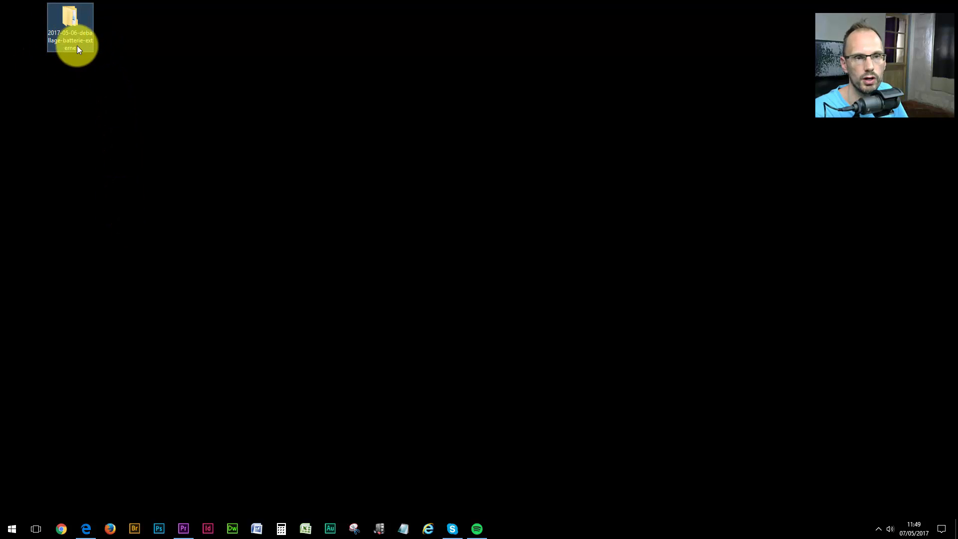
click(183, 528)
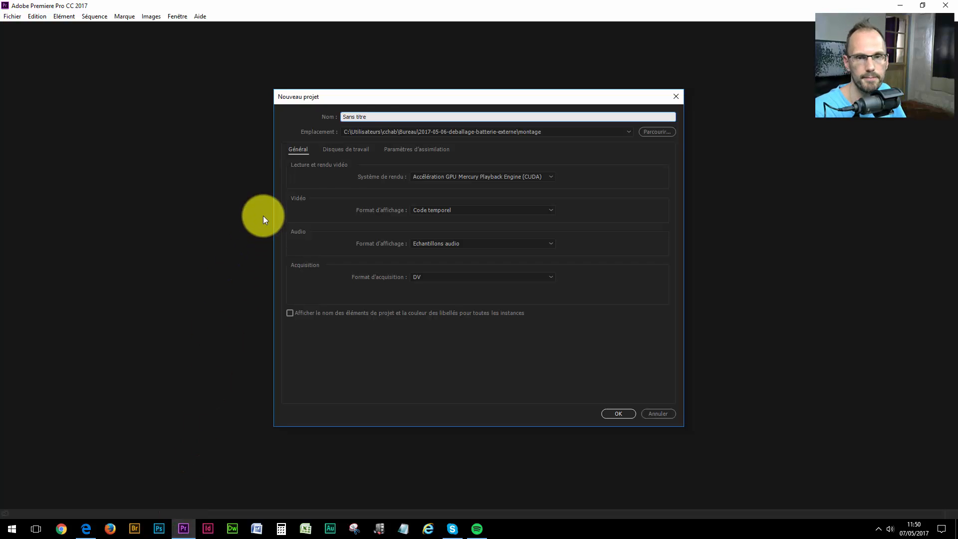
triple_click(368, 117)
key(ctrl+v)
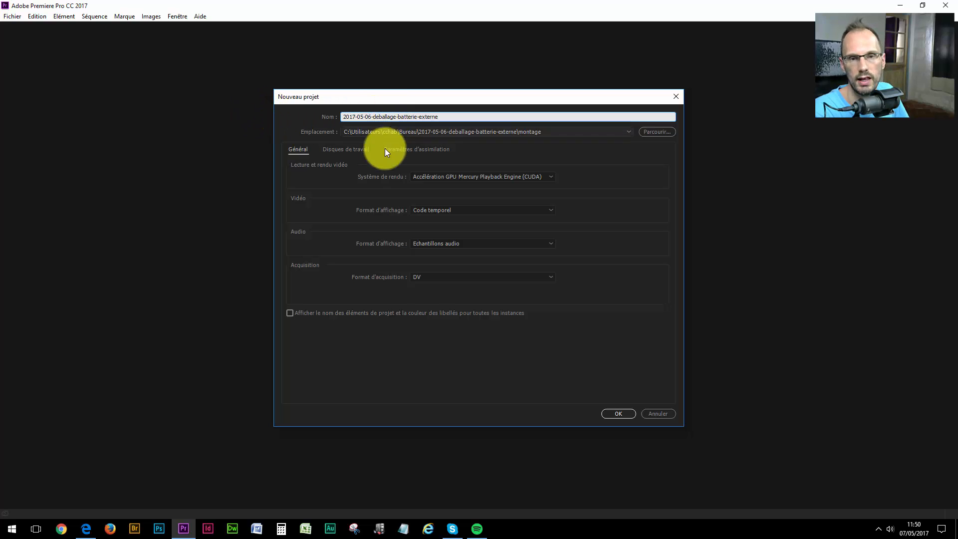
Review the rendering system choices, keep Accélération GPU Mercury Playback Engine (CUDA), and create the project
click(443, 178)
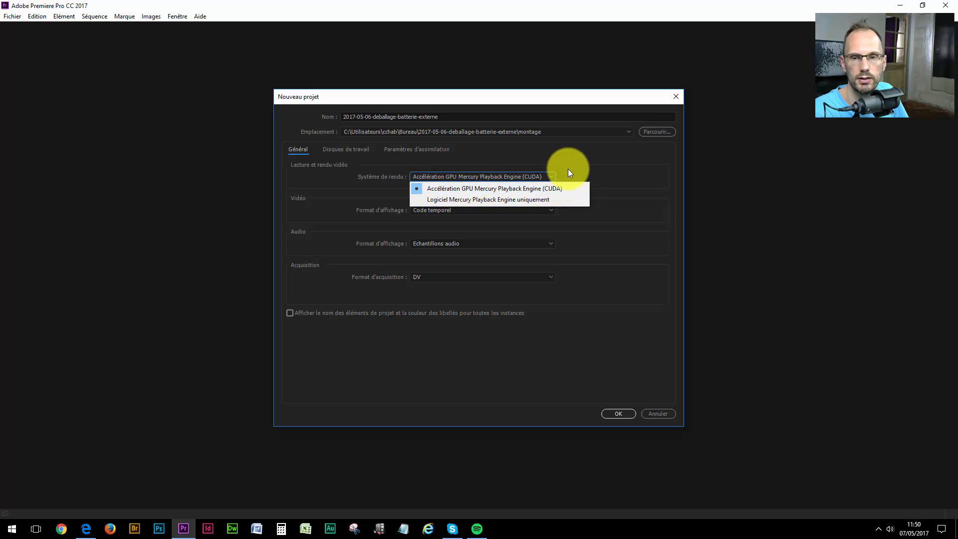
click(591, 167)
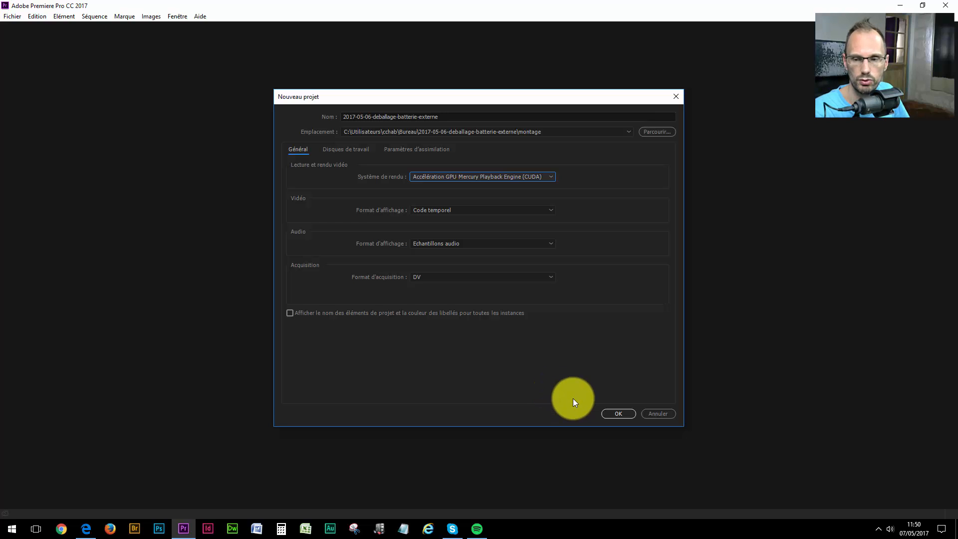
click(624, 415)
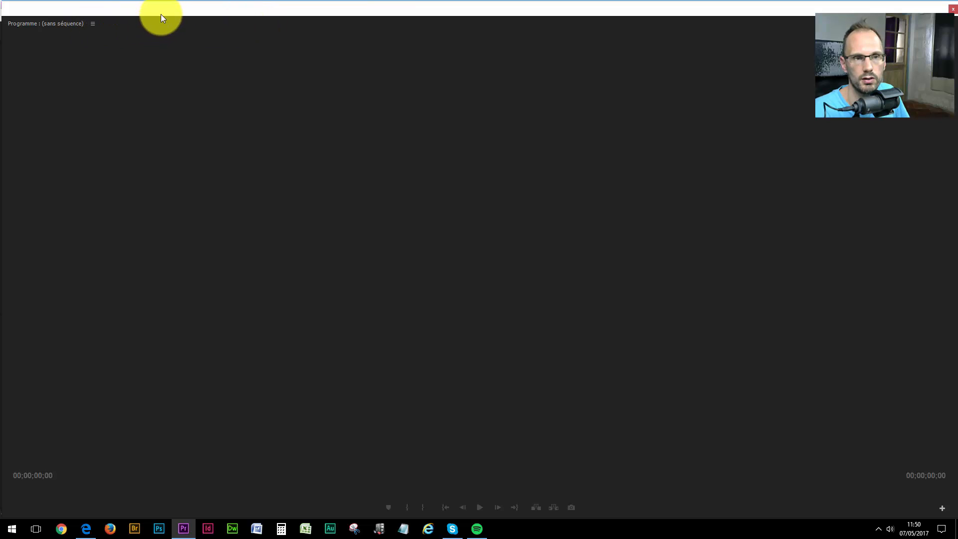
Move the floating Programme monitor off the main window and switch to the Assemblage workspace
drag(161, 11, 721, 128)
click(181, 17)
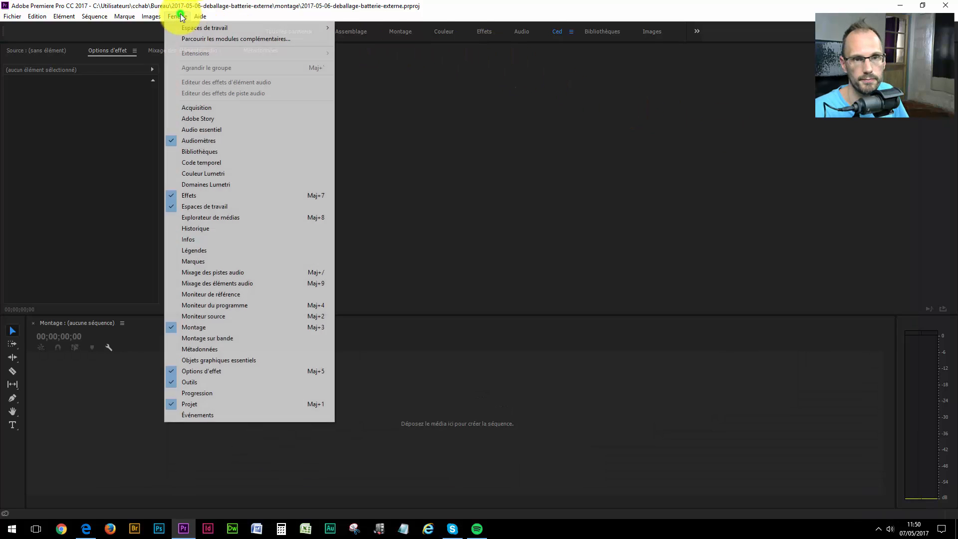
mouse_move(184, 28)
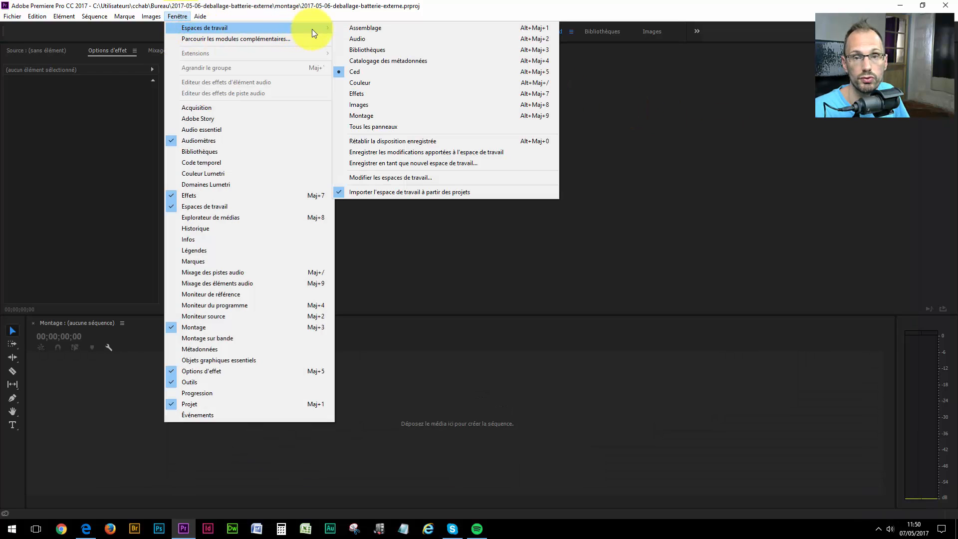
click(373, 28)
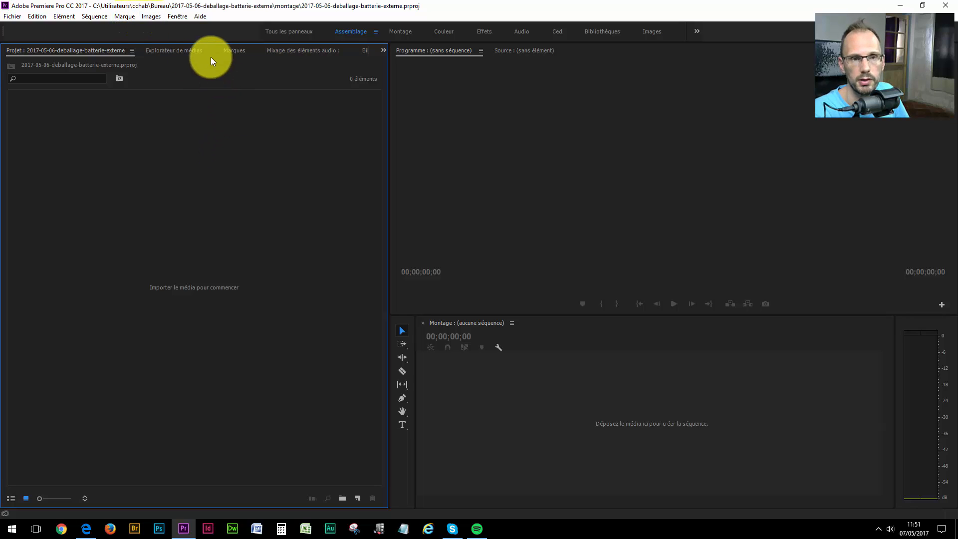
Review the list of available workspaces and switch to the Audio workspace
click(170, 19)
mouse_move(183, 31)
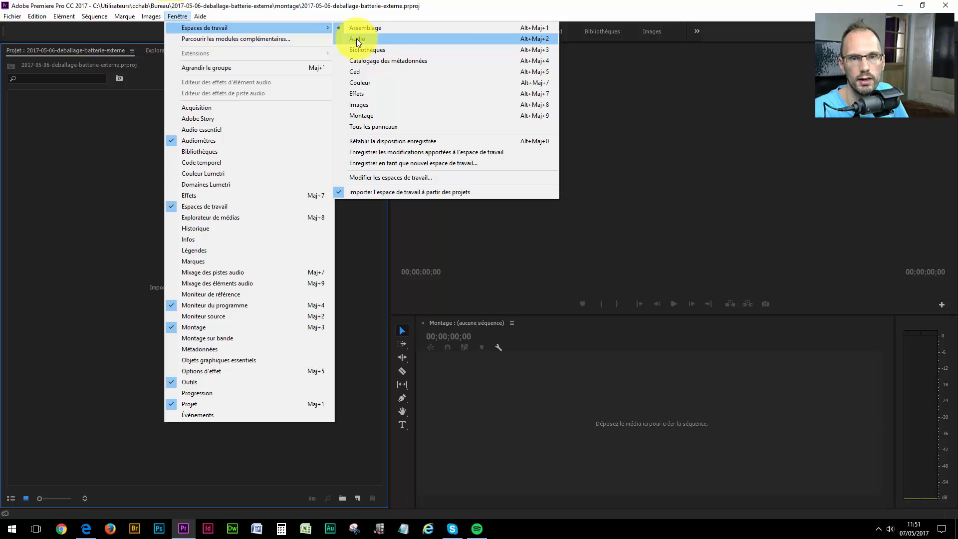
click(80, 129)
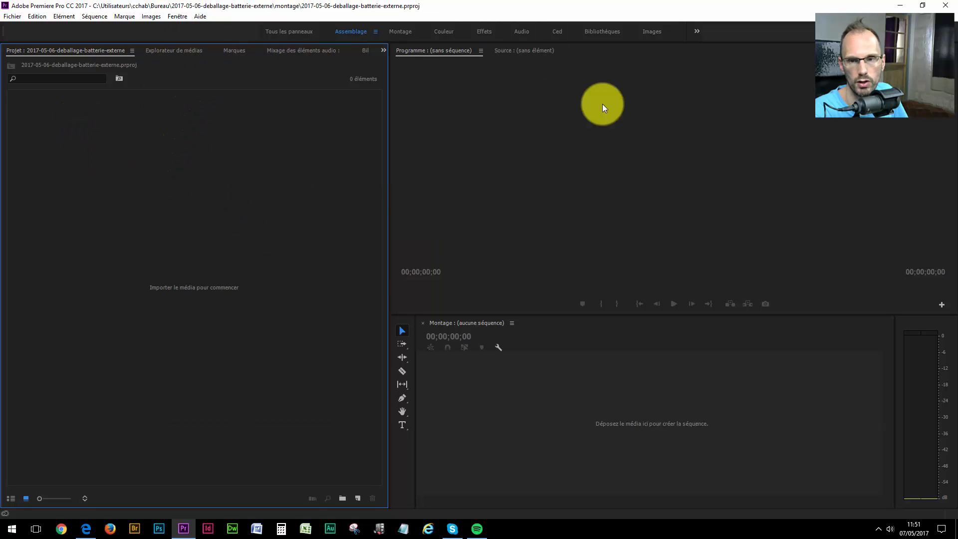
click(160, 15)
click(176, 28)
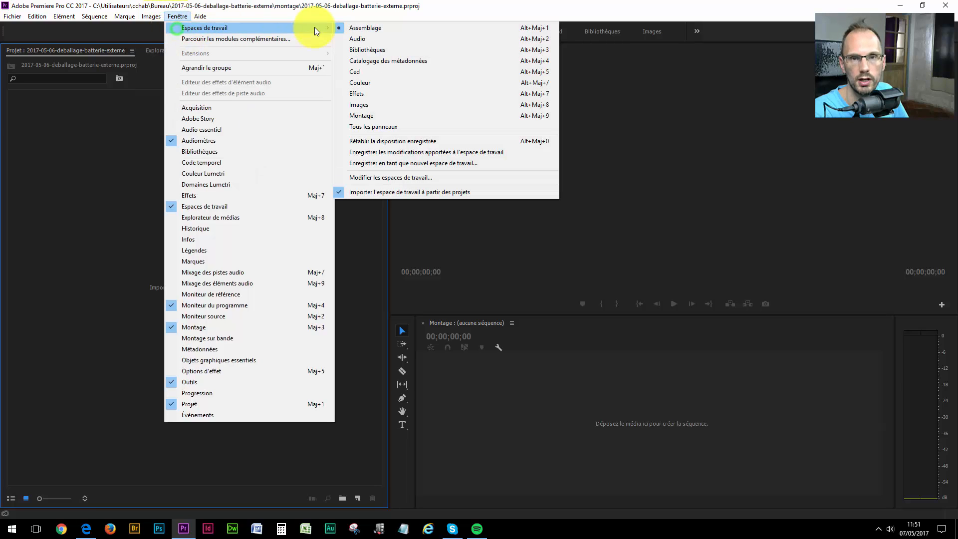
click(362, 39)
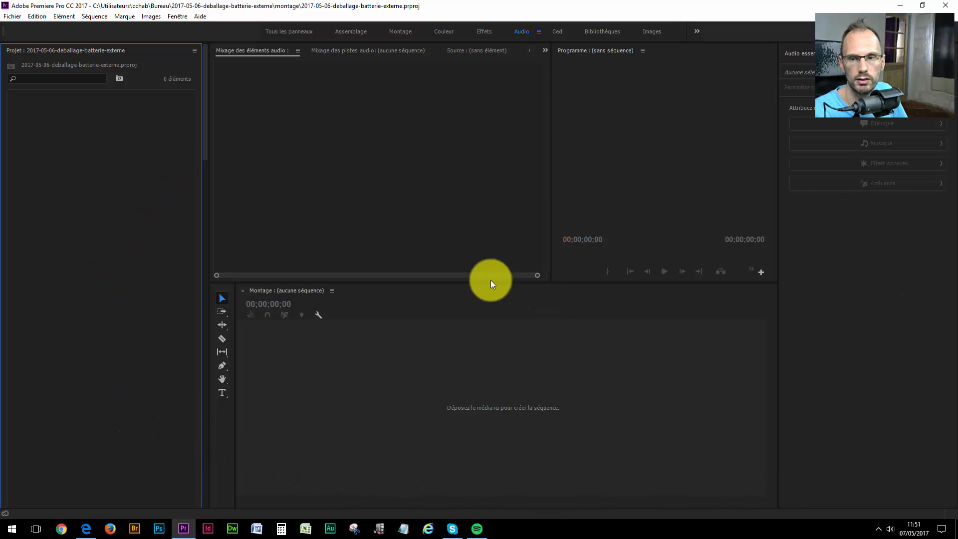
Switch to the Couleur workspace
click(175, 19)
mouse_move(187, 29)
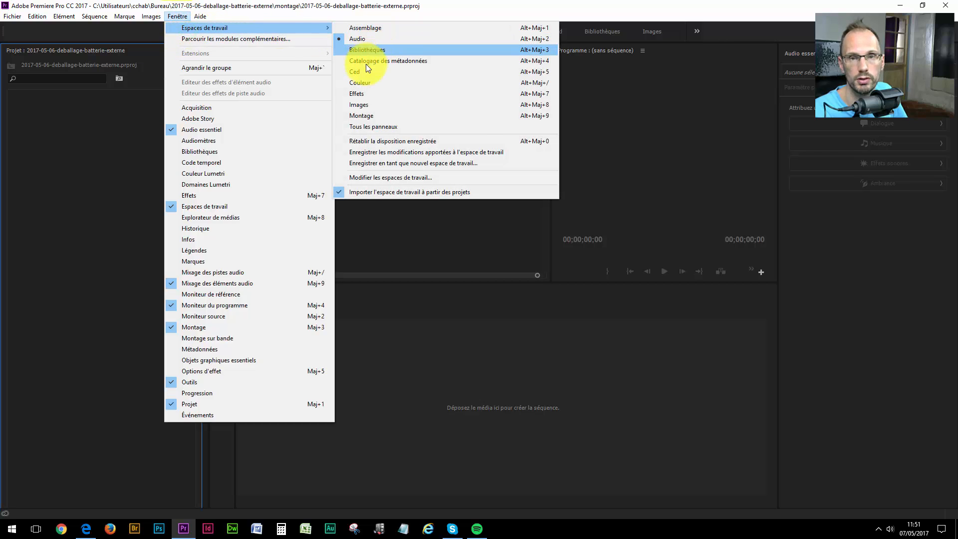
click(362, 82)
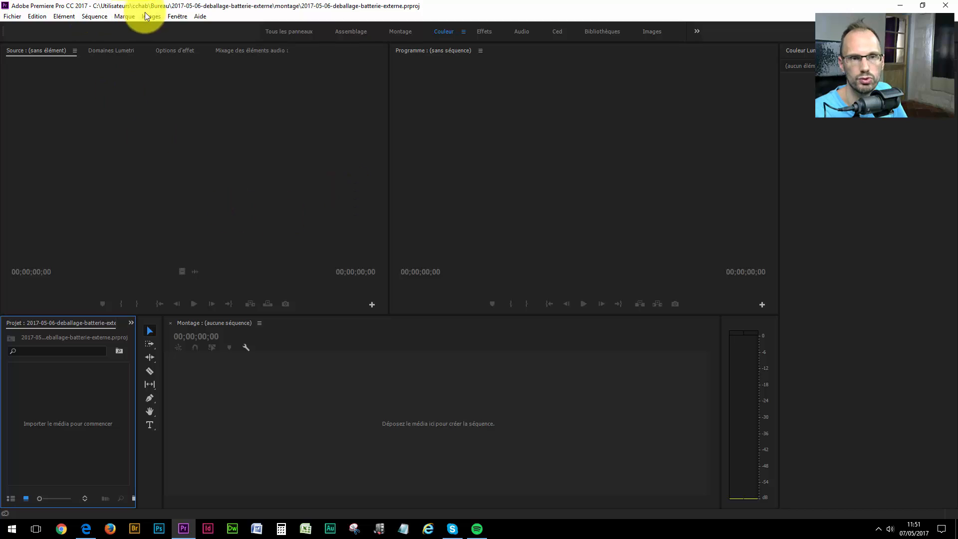
Switch to the Montage workspace
click(181, 20)
click(216, 28)
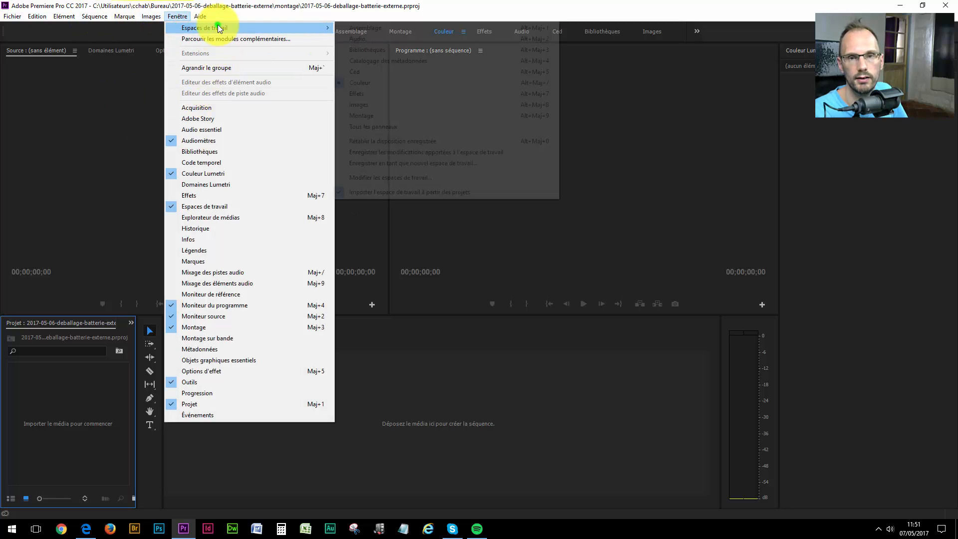
click(368, 114)
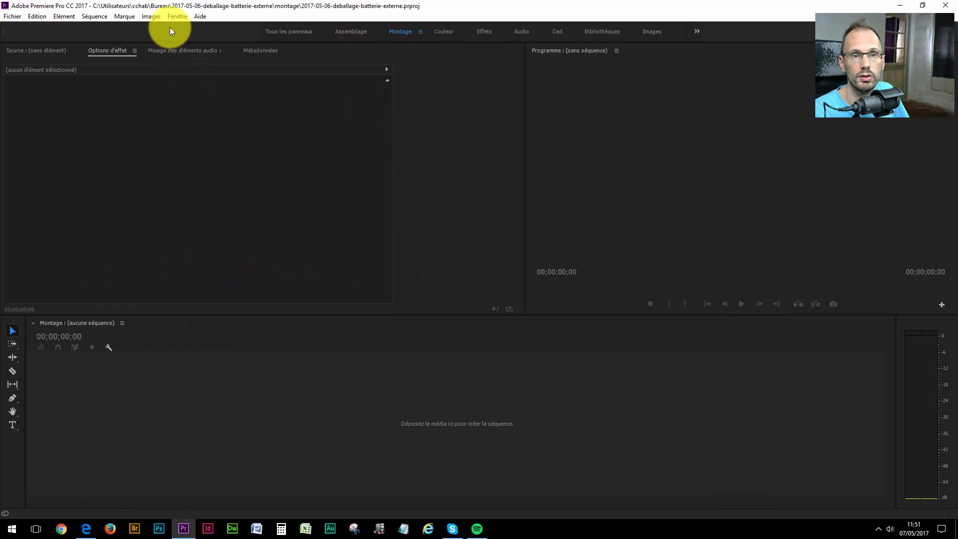
Switch to the Assemblage workspace, look briefly at the Effets workspace and return to Assemblage
click(151, 18)
mouse_move(177, 17)
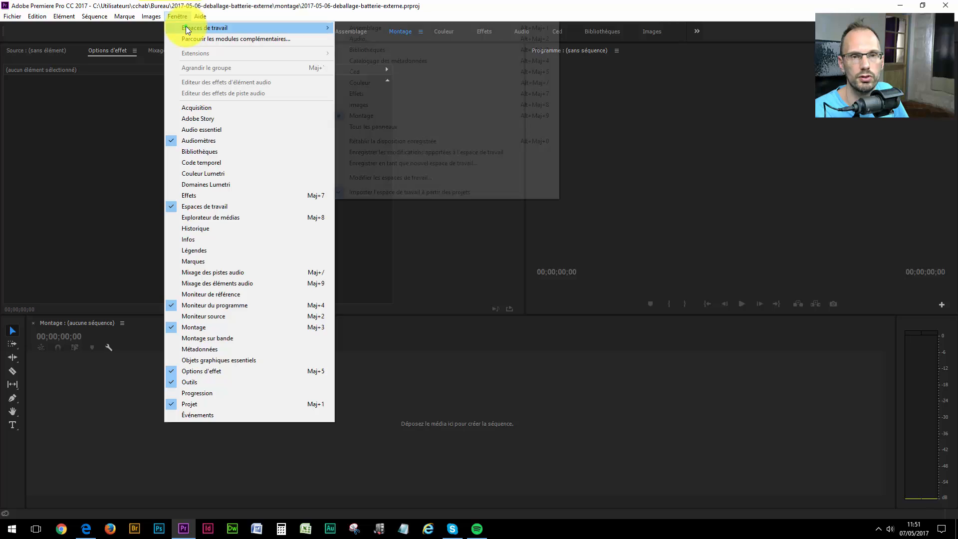
click(359, 28)
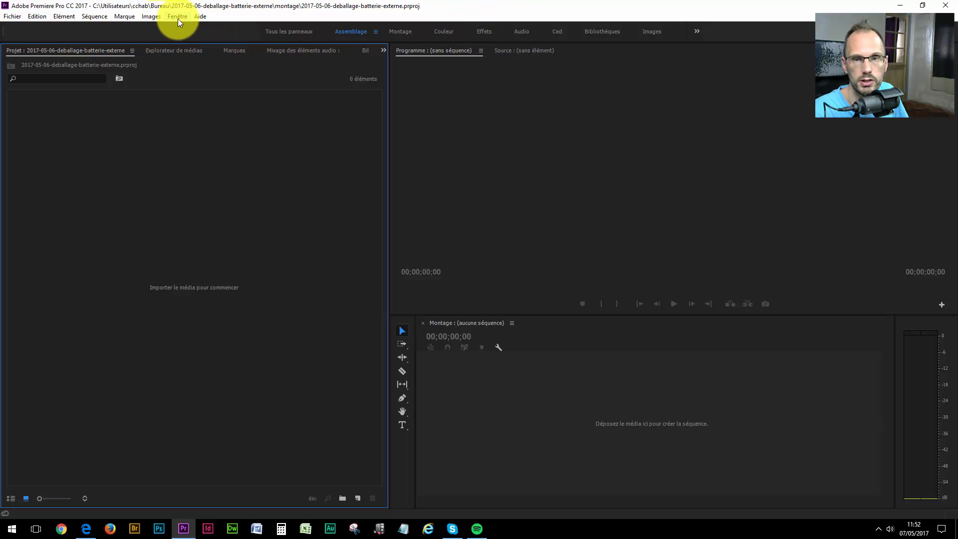
click(482, 32)
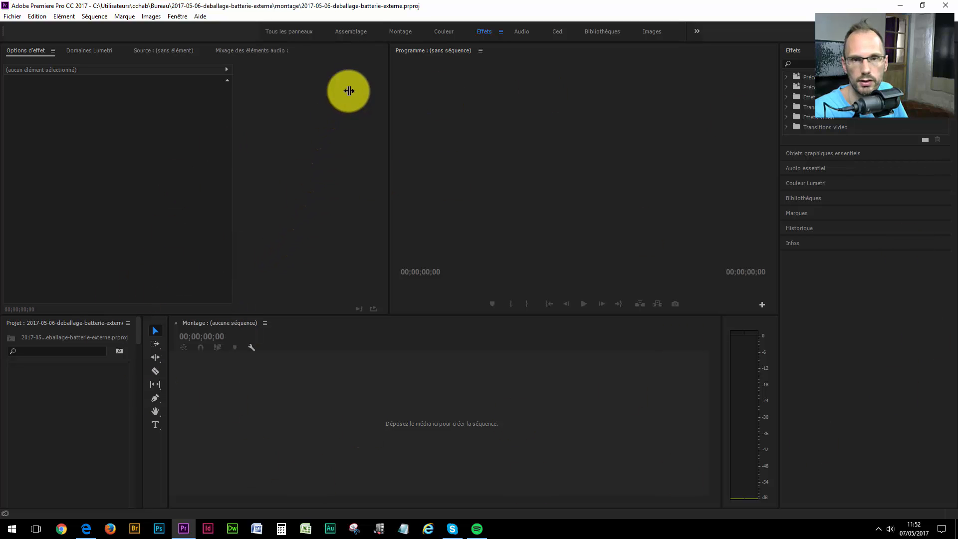
click(356, 31)
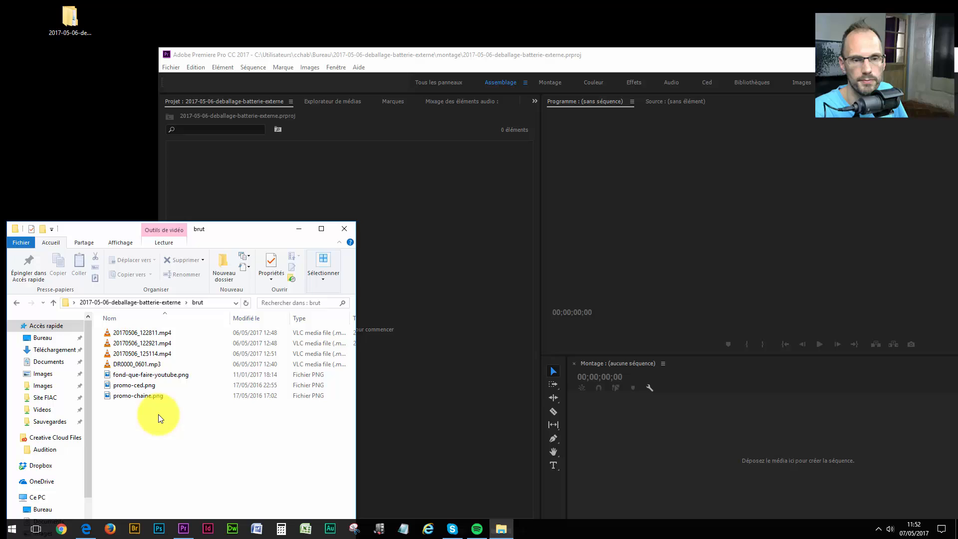
Import all the video, audio and PNG files from the brut folder into the project
drag(156, 414, 395, 231)
click(358, 53)
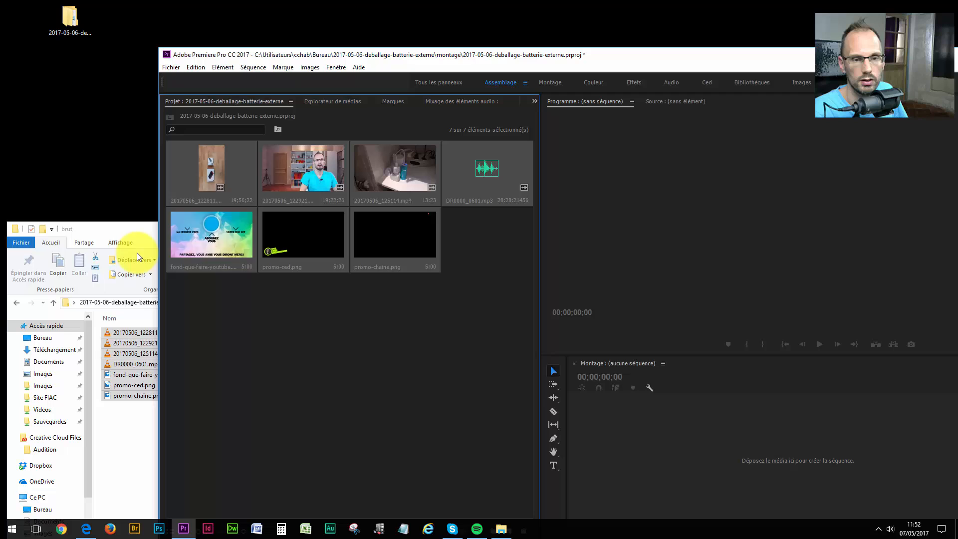
Go through the imported images, audio file and video clips one by one in the project, then clear the selection
click(218, 238)
click(313, 243)
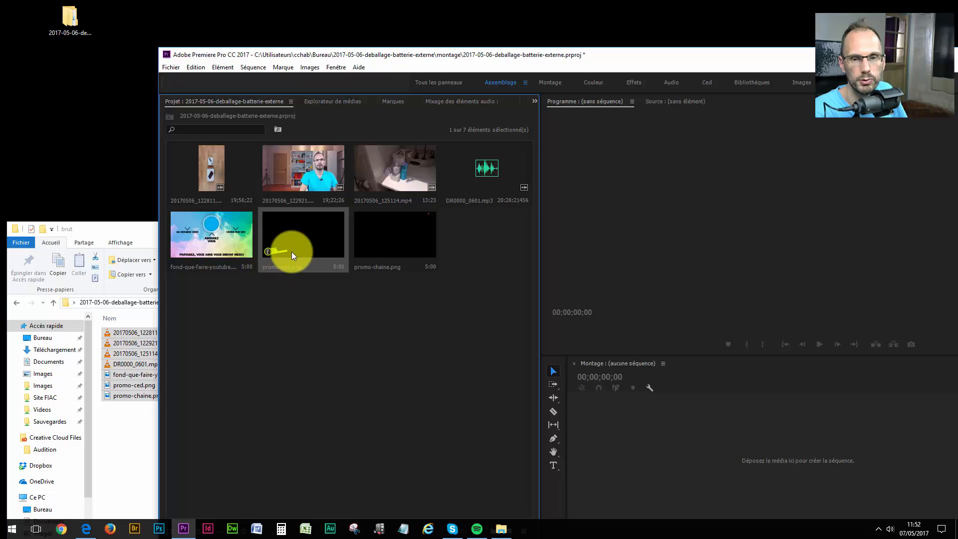
click(410, 240)
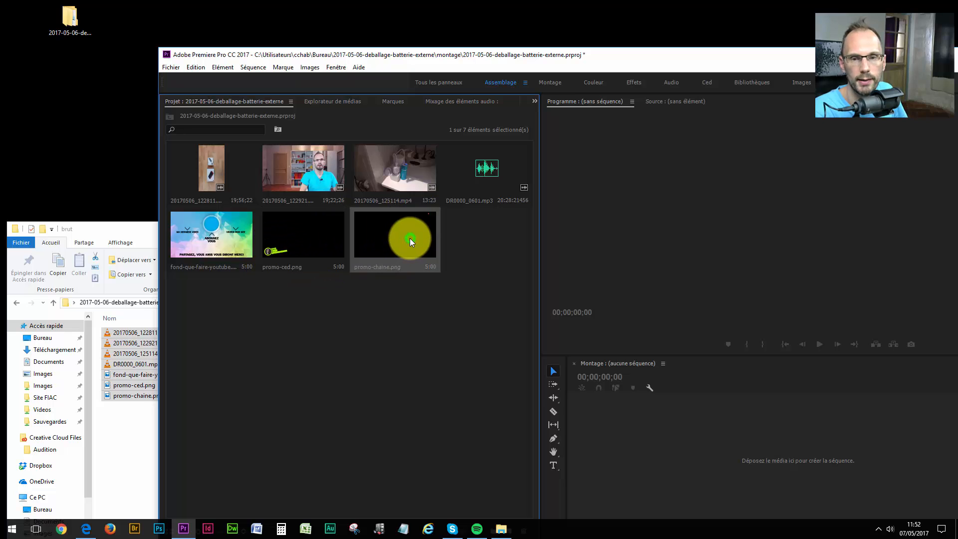
click(480, 183)
click(402, 179)
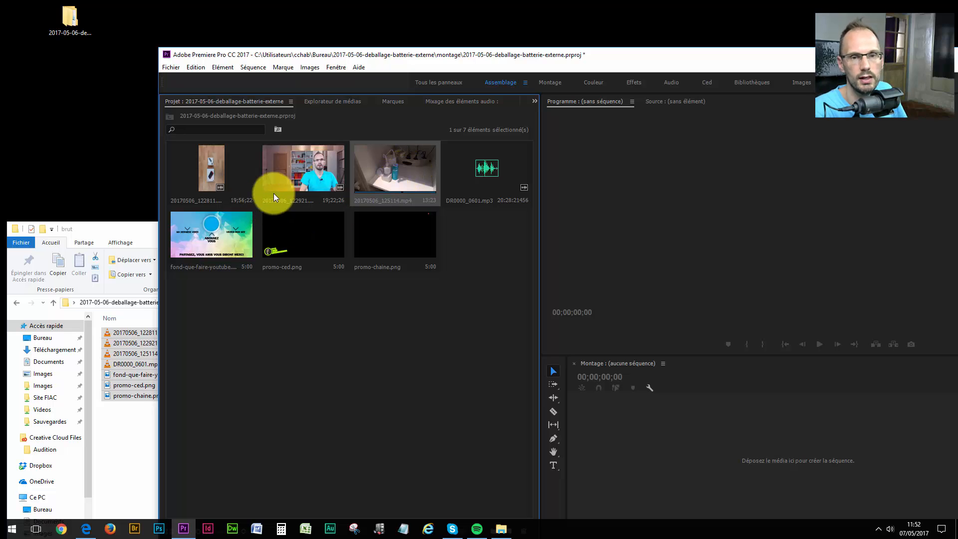
click(301, 172)
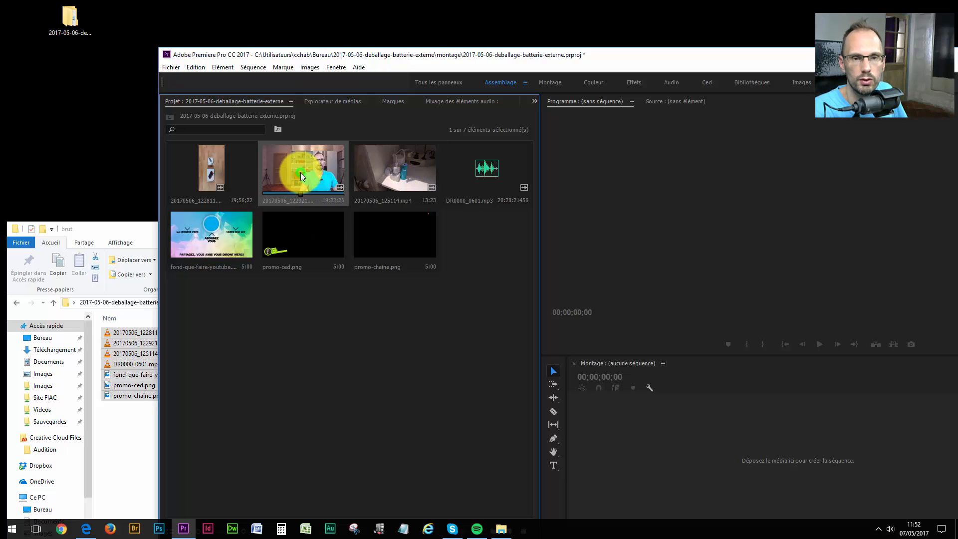
click(203, 174)
click(256, 304)
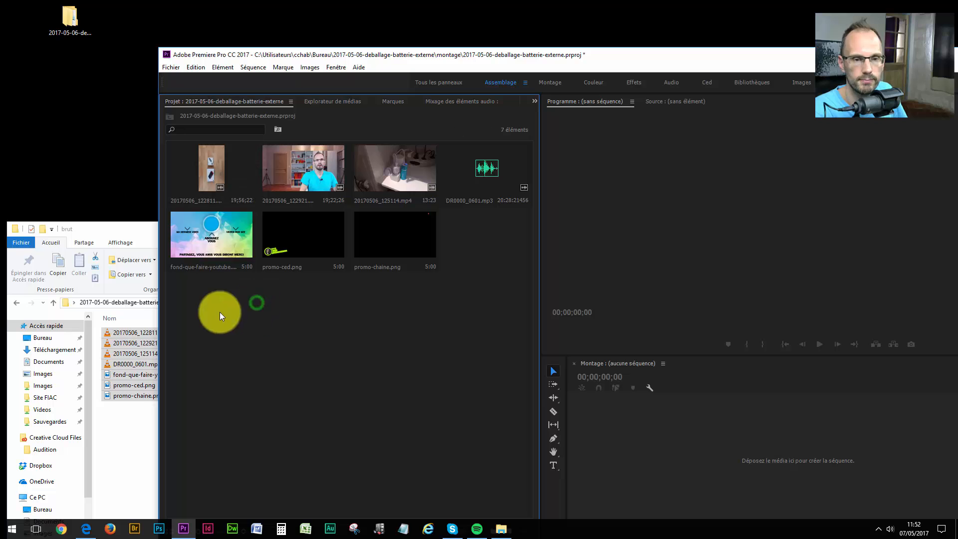
Close the brut folder window and maximise the Premiere Pro window
click(135, 238)
key(ctrl+a)
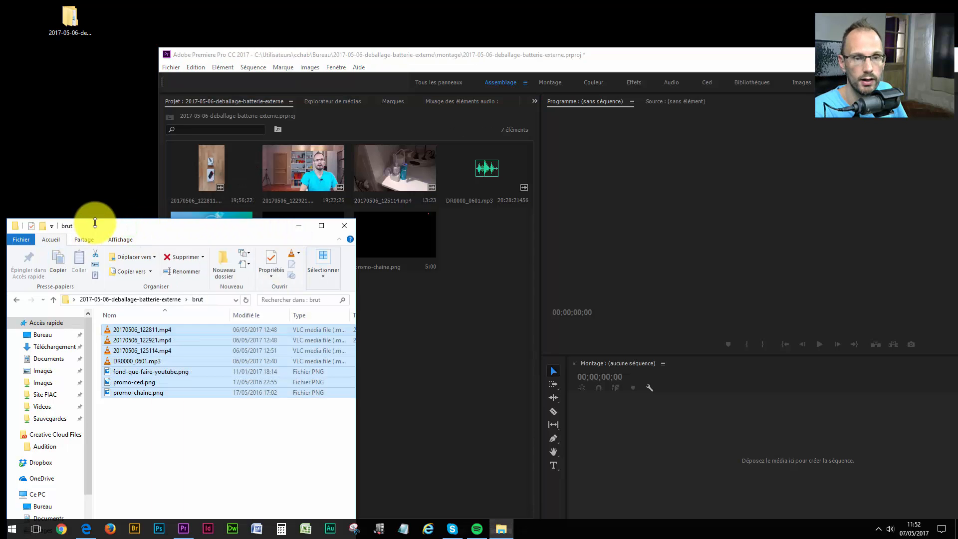
drag(125, 213, 152, 122)
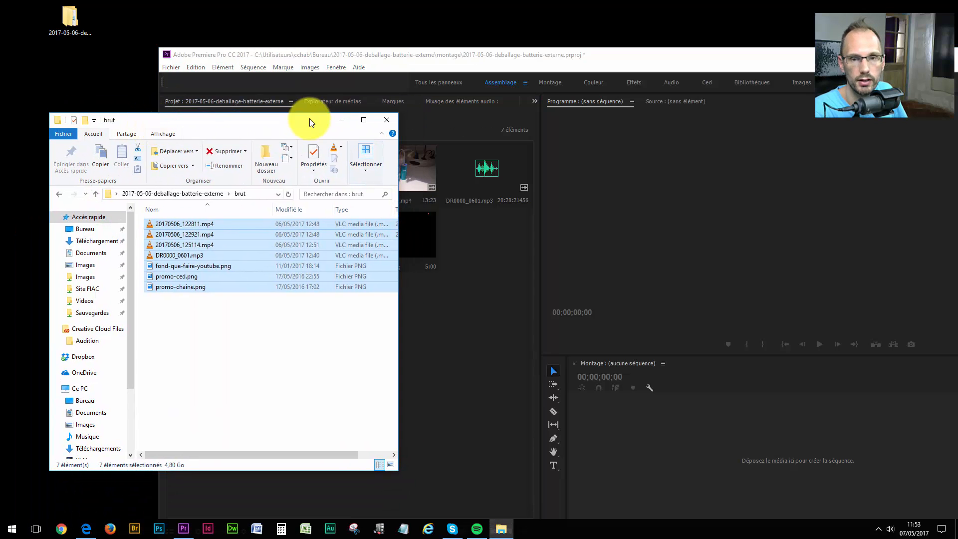
click(386, 125)
double_click(394, 56)
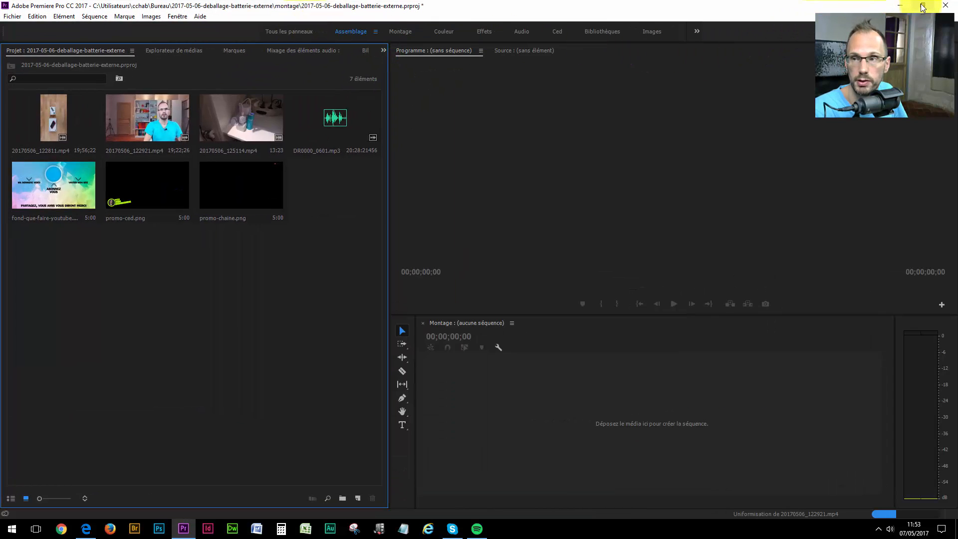
click(923, 6)
drag(727, 56, 451, 69)
click(790, 65)
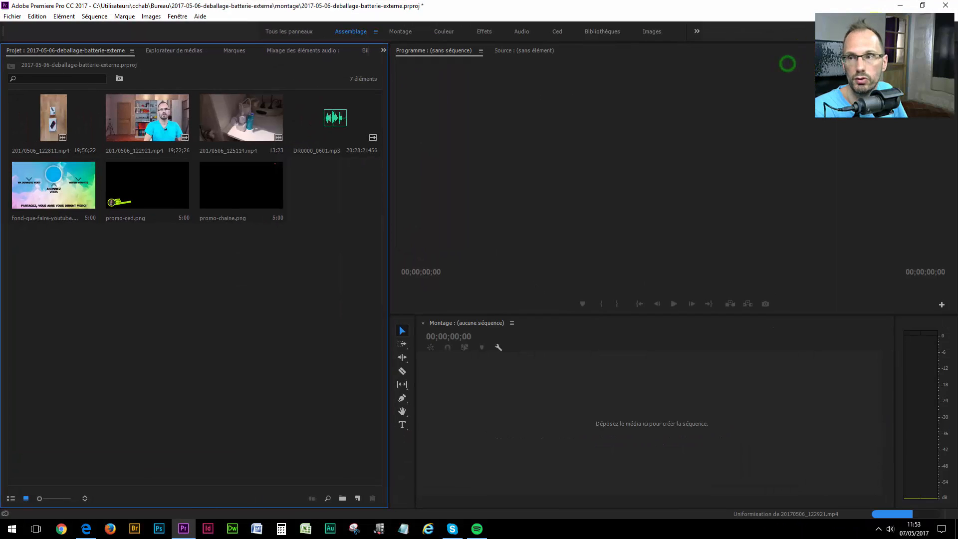
Reopen the brut folder from the desktop project folder and try bringing all its files into the minimised Premiere Pro project
click(898, 3)
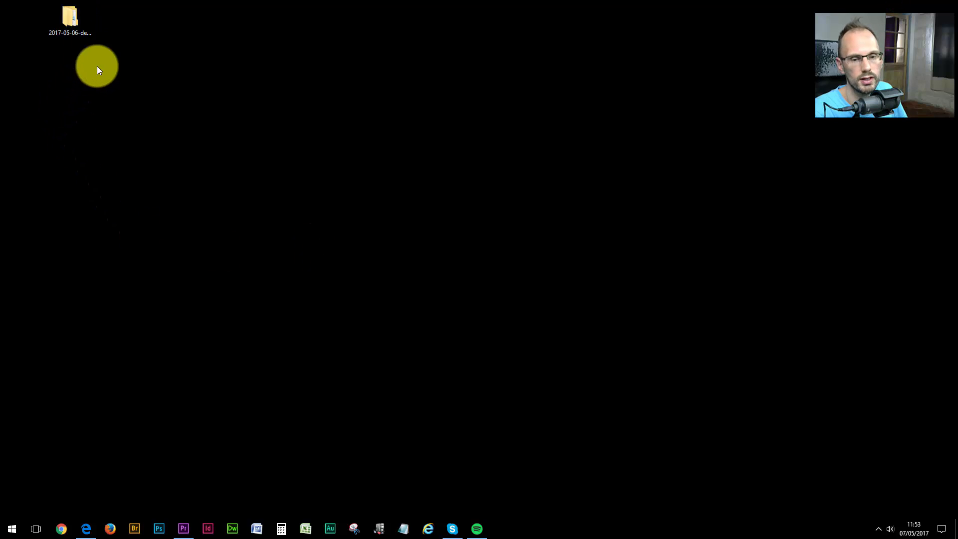
double_click(74, 25)
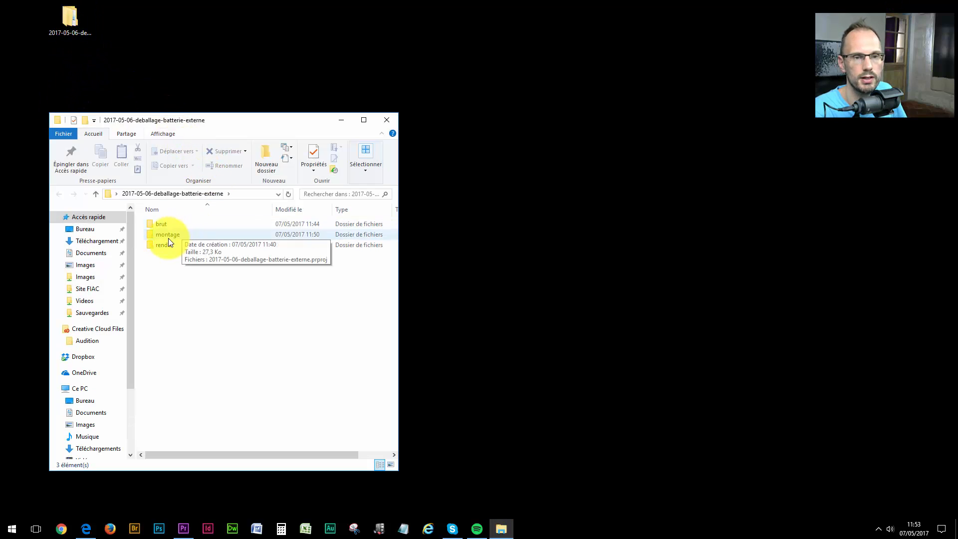
double_click(162, 226)
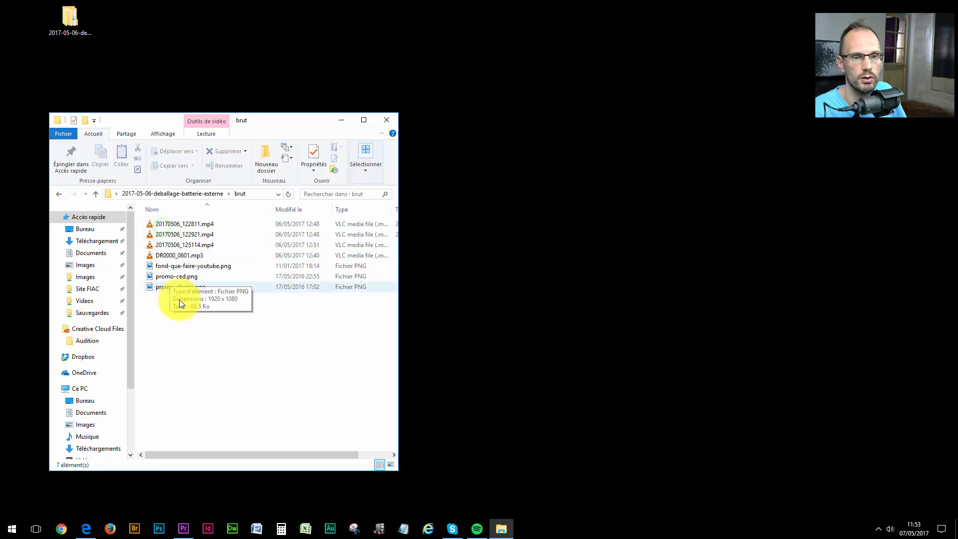
drag(191, 314, 174, 225)
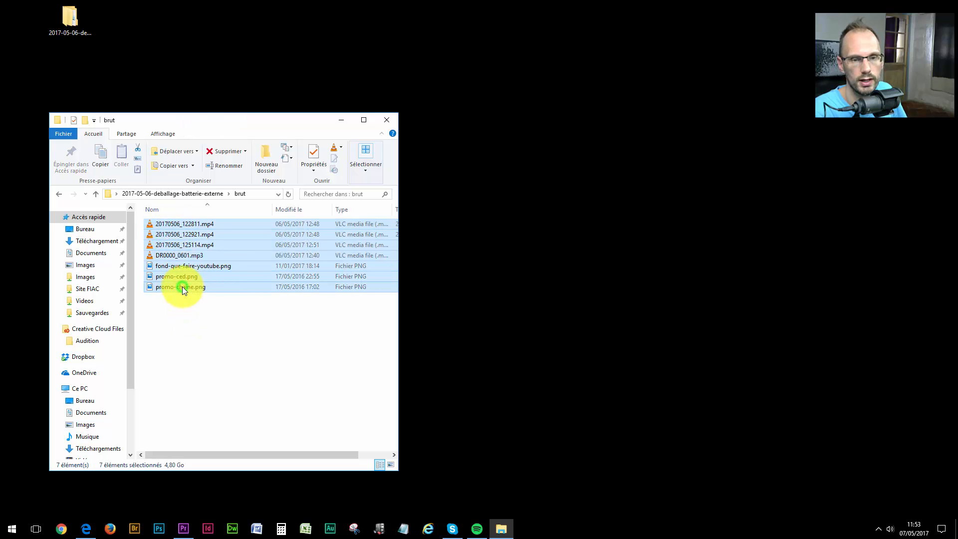
drag(183, 287, 148, 346)
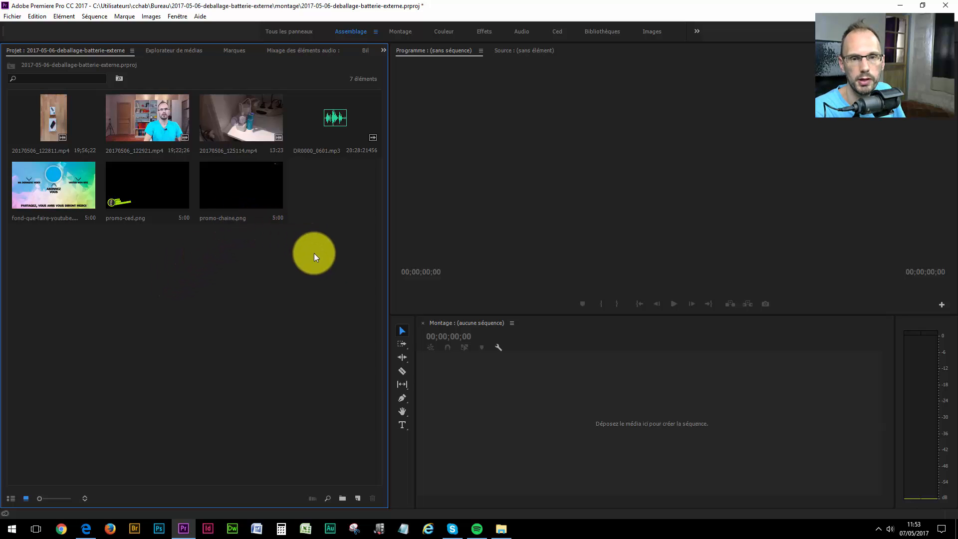
drag(366, 265, 36, 114)
click(184, 288)
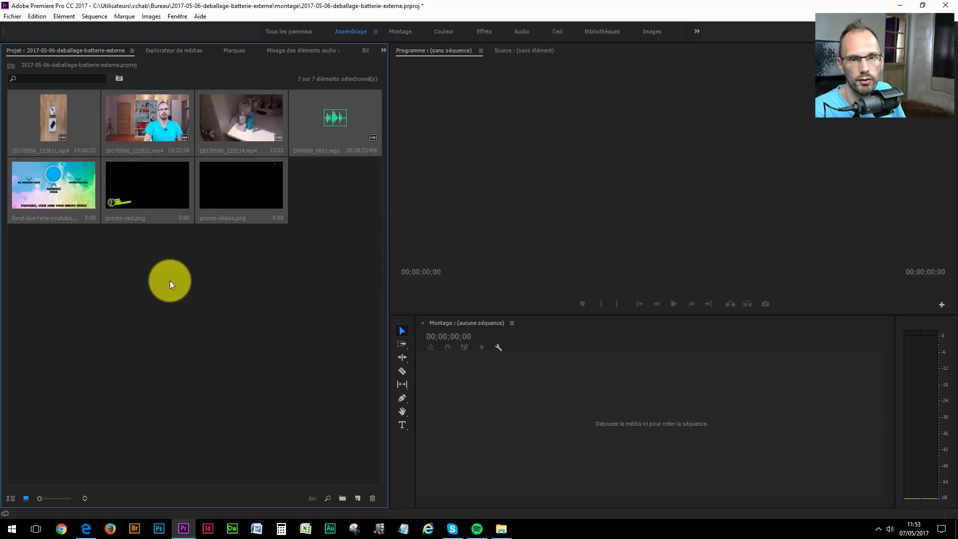
drag(358, 272, 42, 107)
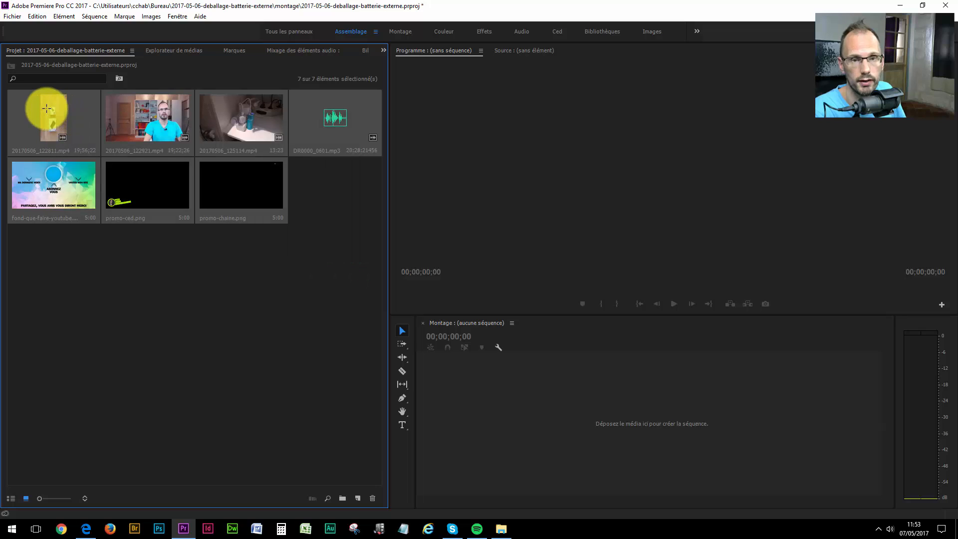
click(272, 288)
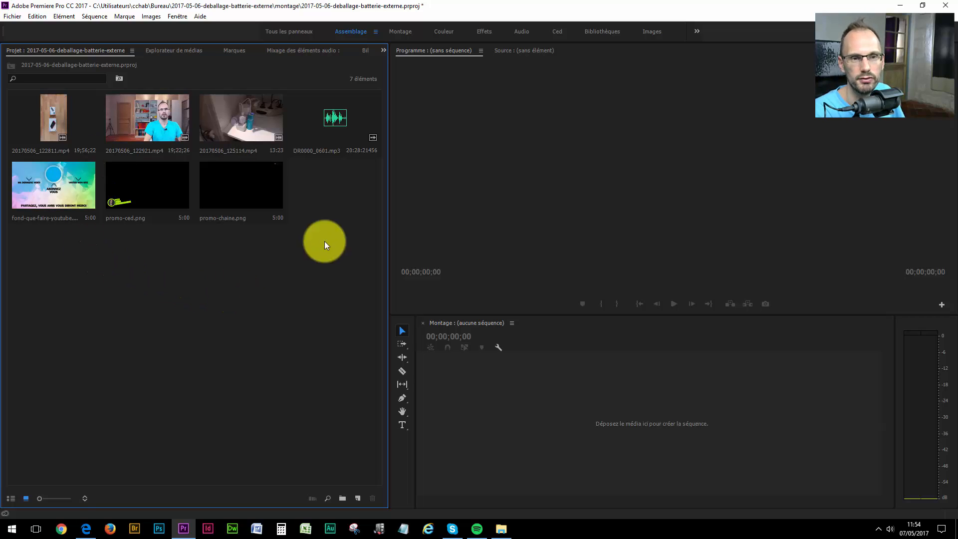
click(313, 256)
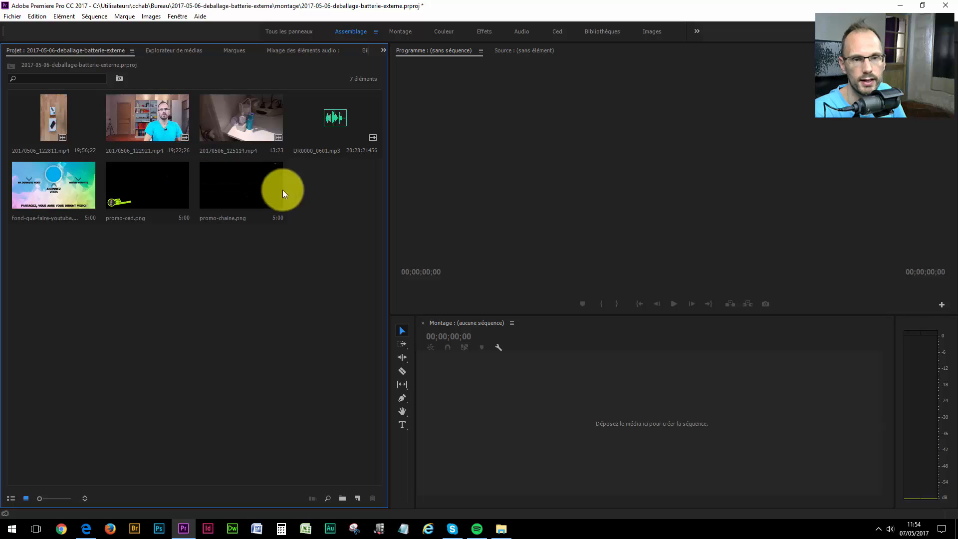
click(214, 318)
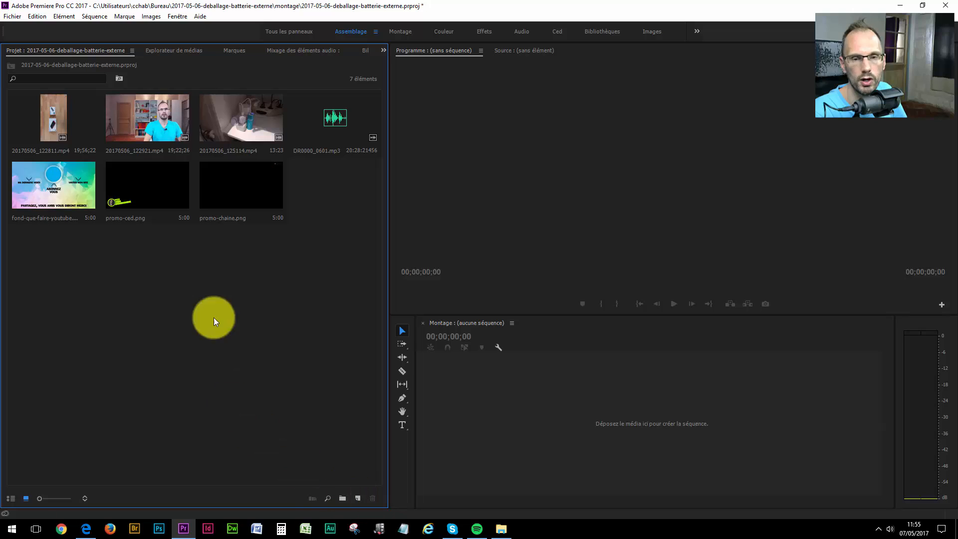
Create a new sequence from the clip 20170506_122921.mp4 so that it matches the clip's format
click(357, 499)
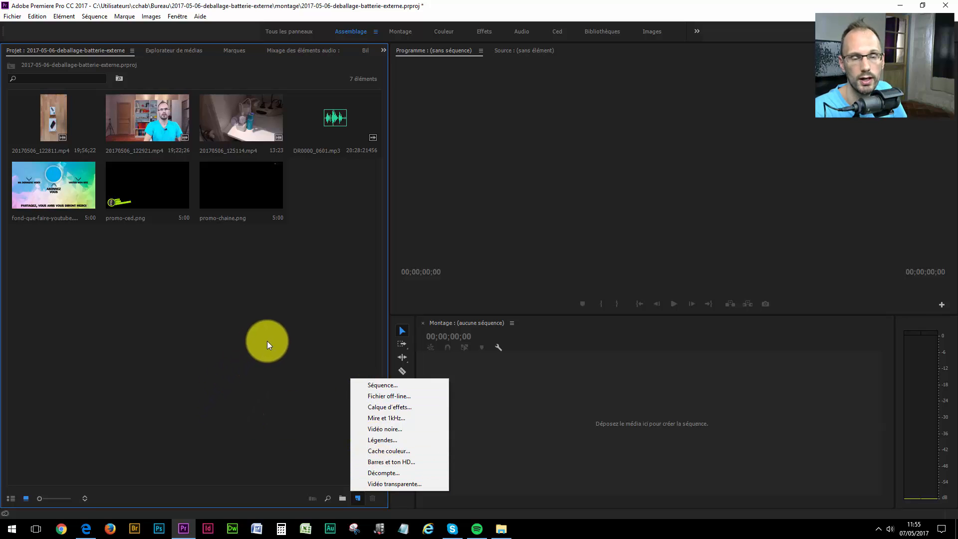
click(270, 338)
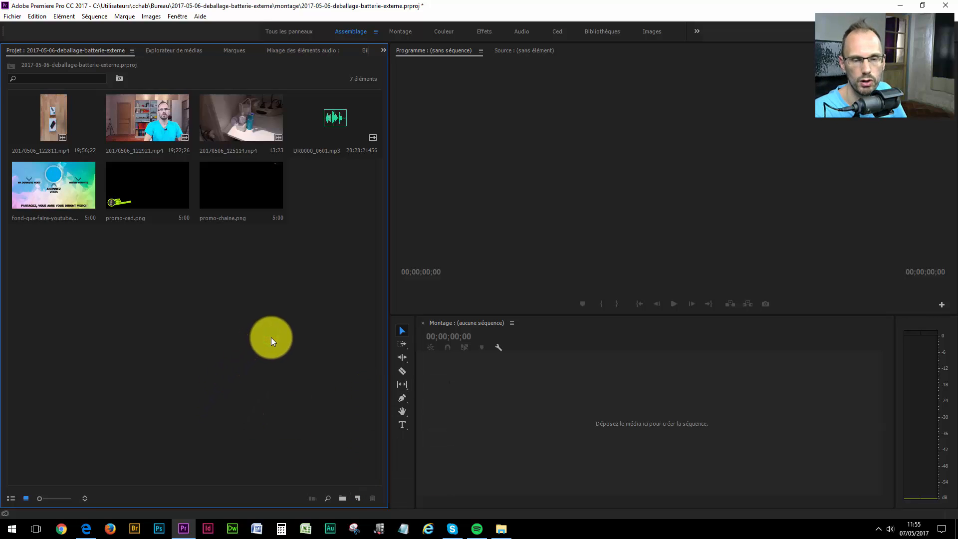
click(143, 135)
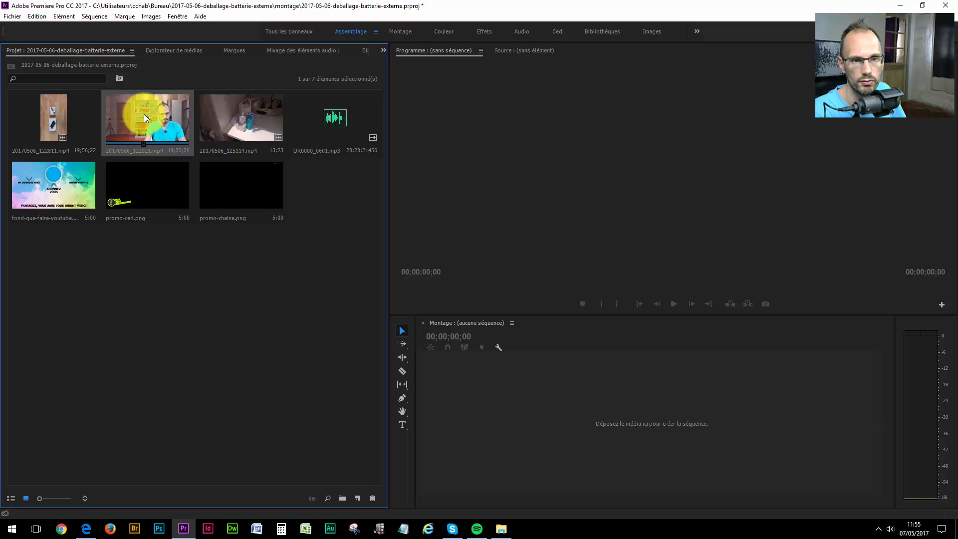
drag(141, 115, 359, 500)
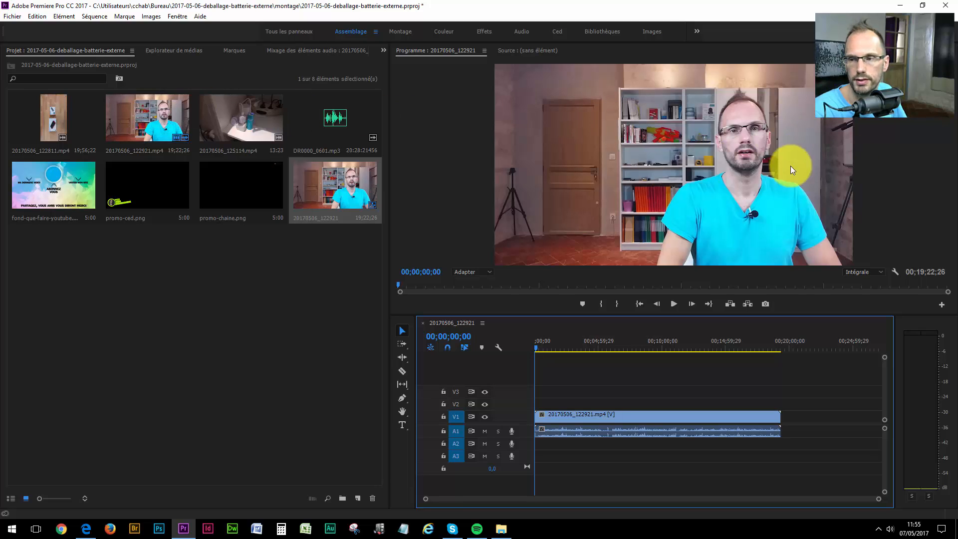
Examine the properties of the 20170506_122921.mp4 timeline clip, including its frame size, frame rate and audio format, then close them
click(579, 420)
right_click(579, 419)
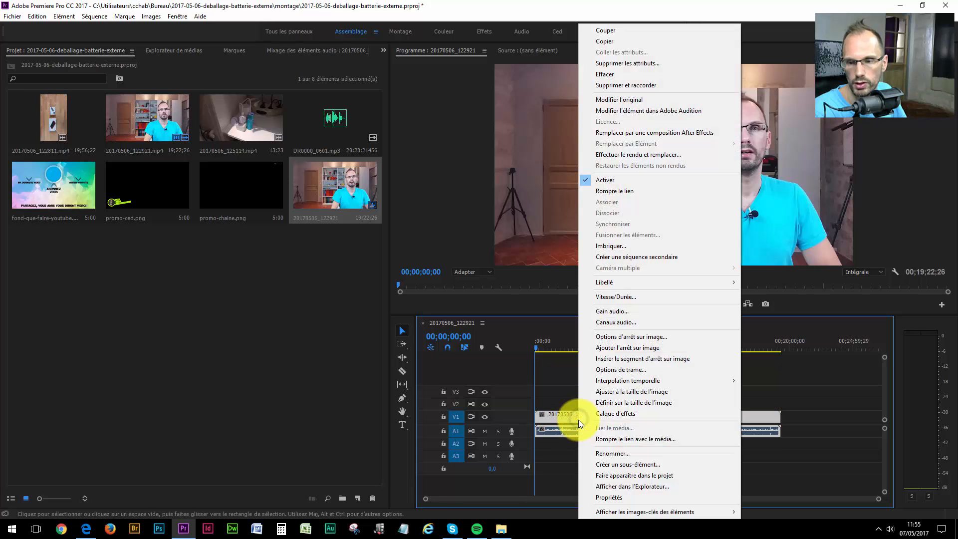
click(601, 497)
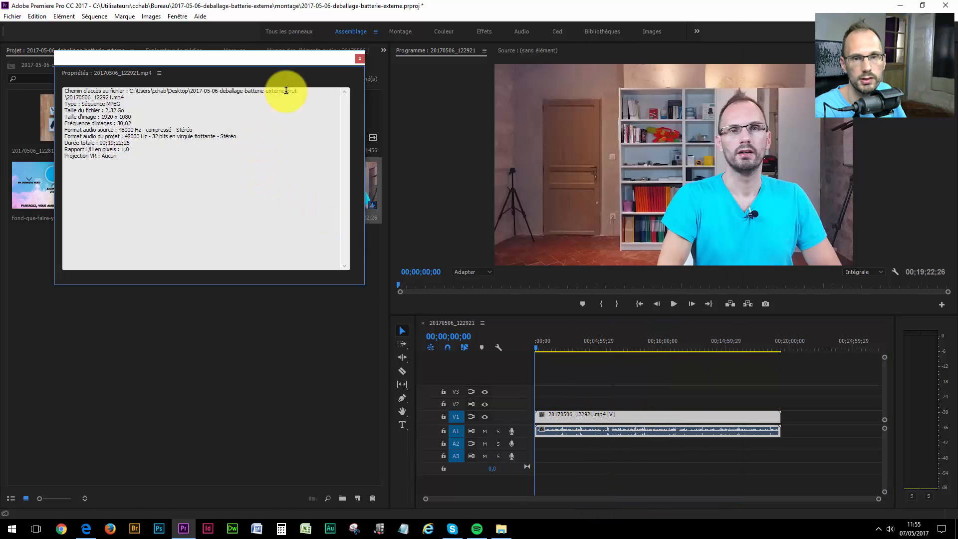
click(360, 58)
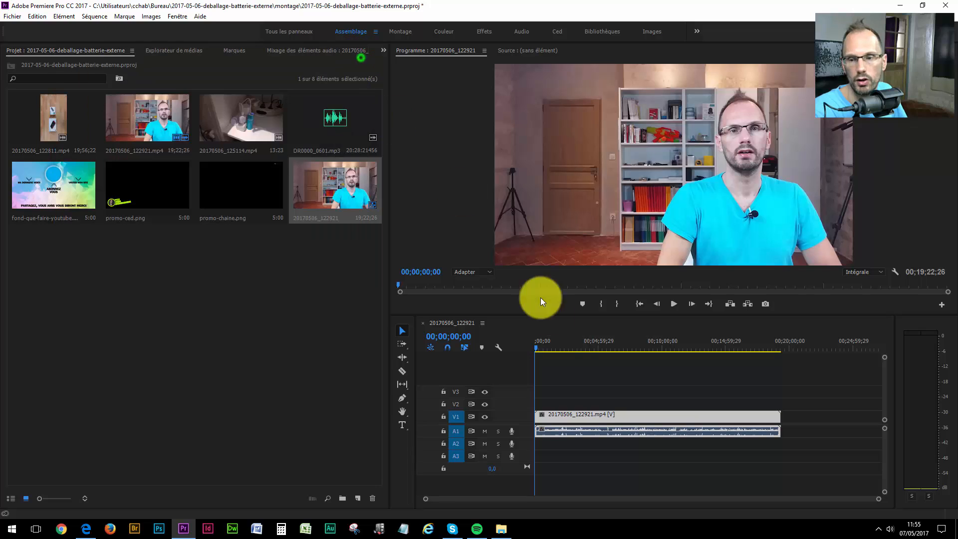
right_click(582, 415)
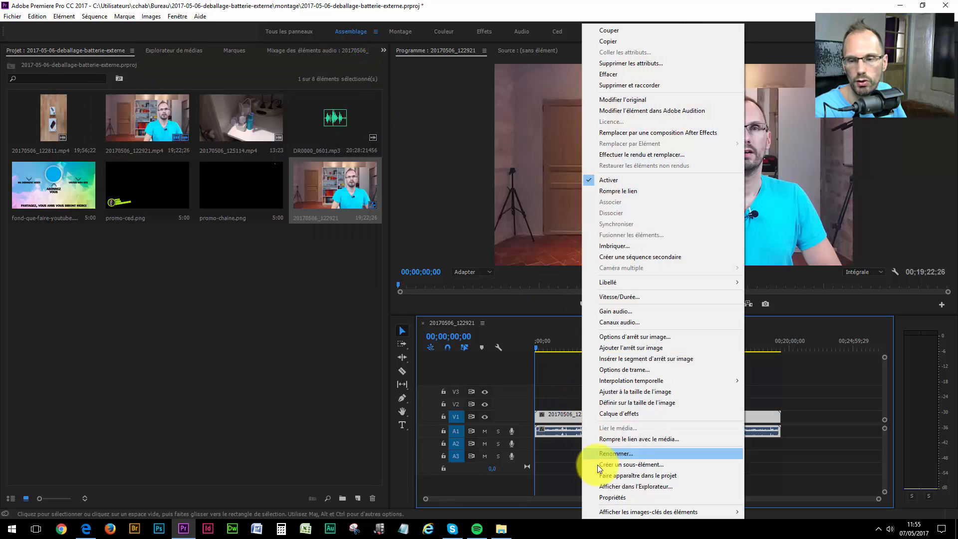
click(609, 497)
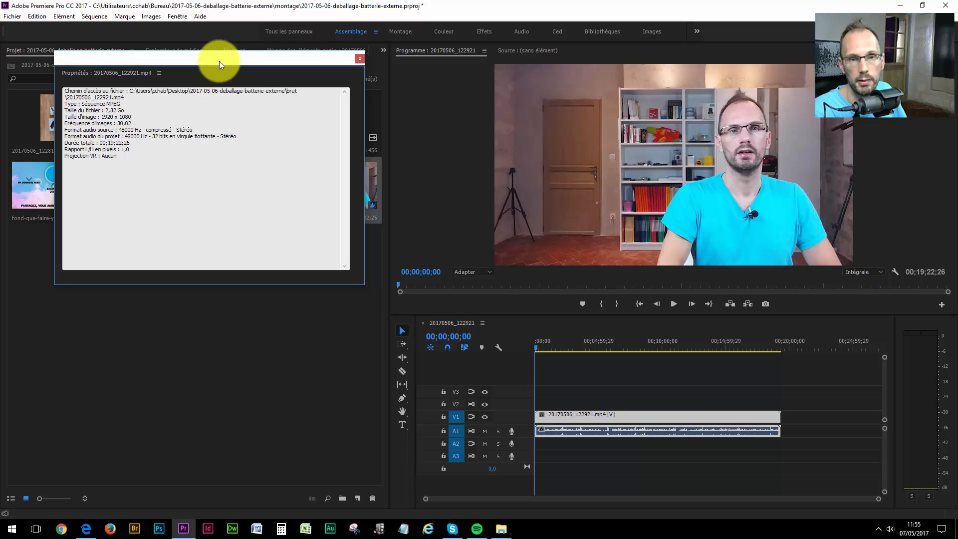
drag(220, 61, 222, 270)
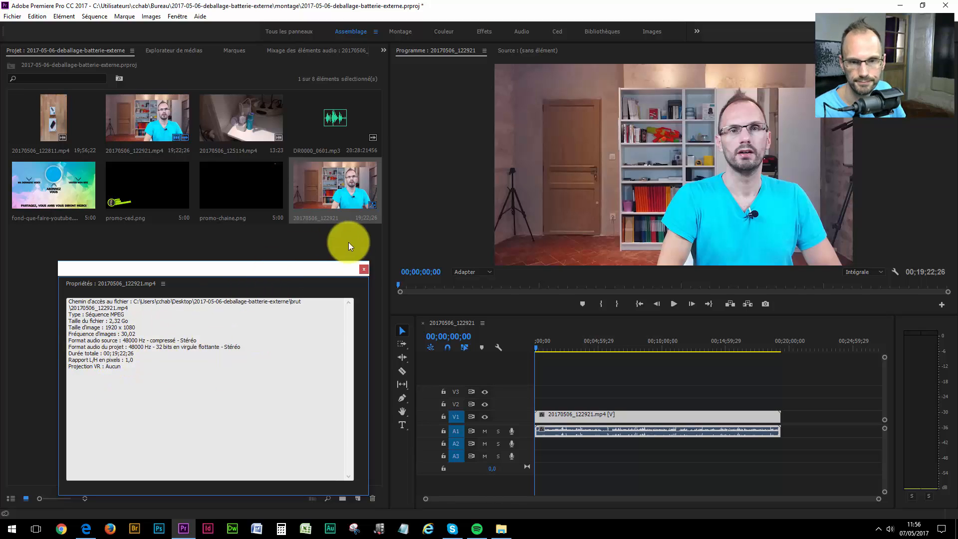
click(363, 266)
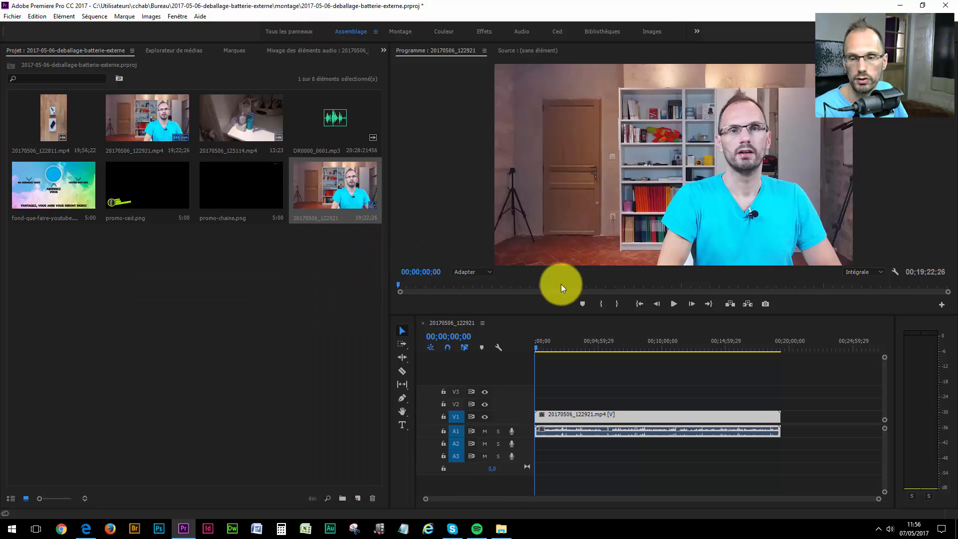
Play the 20170506_122921 sequence briefly from its start and again from about 00;06;37;06
click(313, 348)
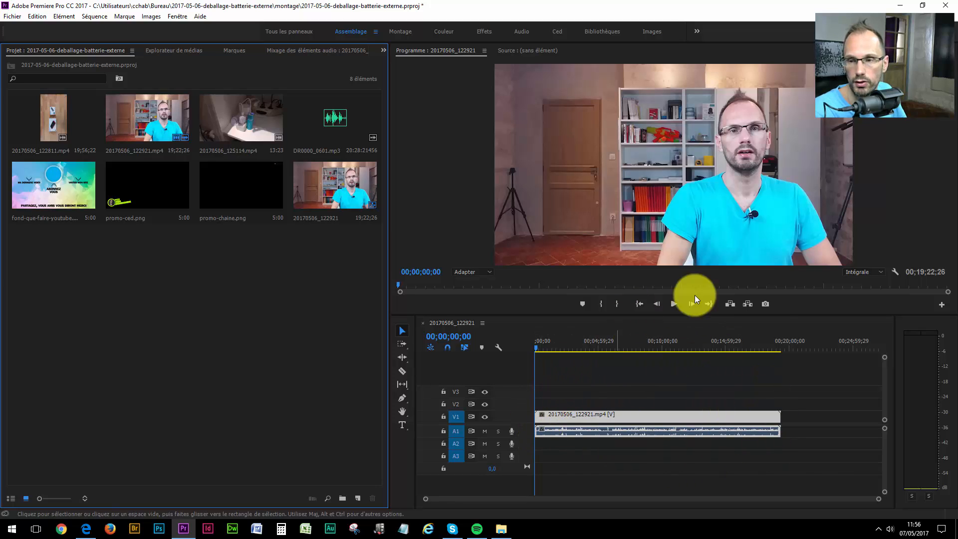
key(space)
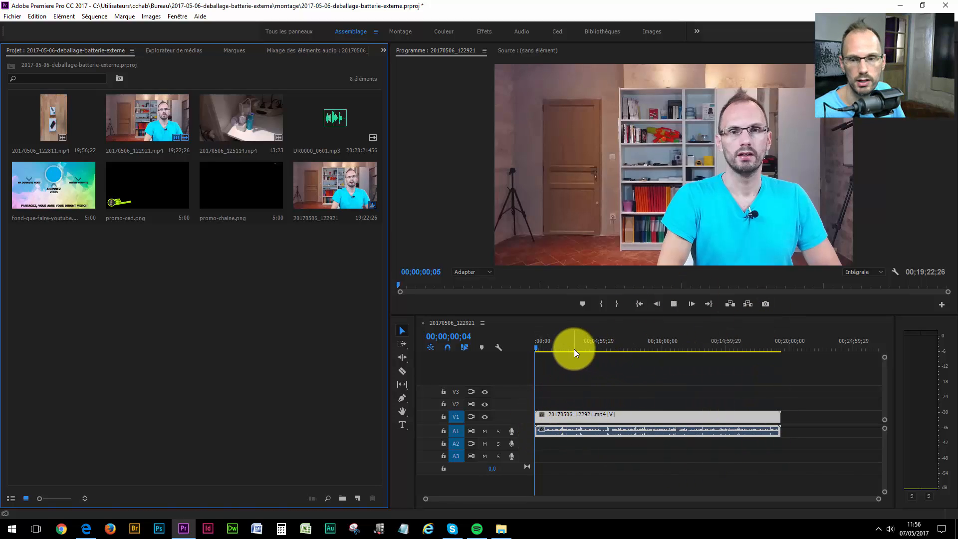
key(space)
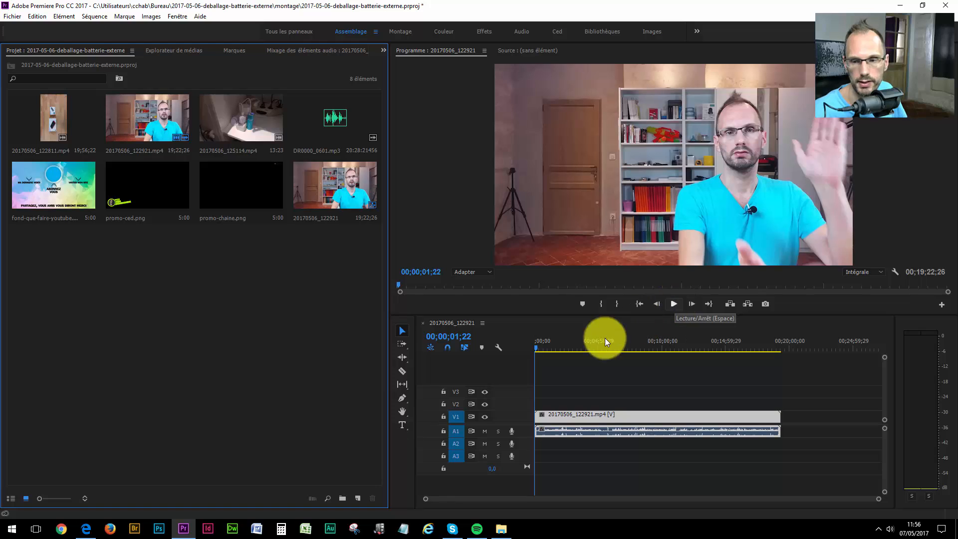
click(622, 341)
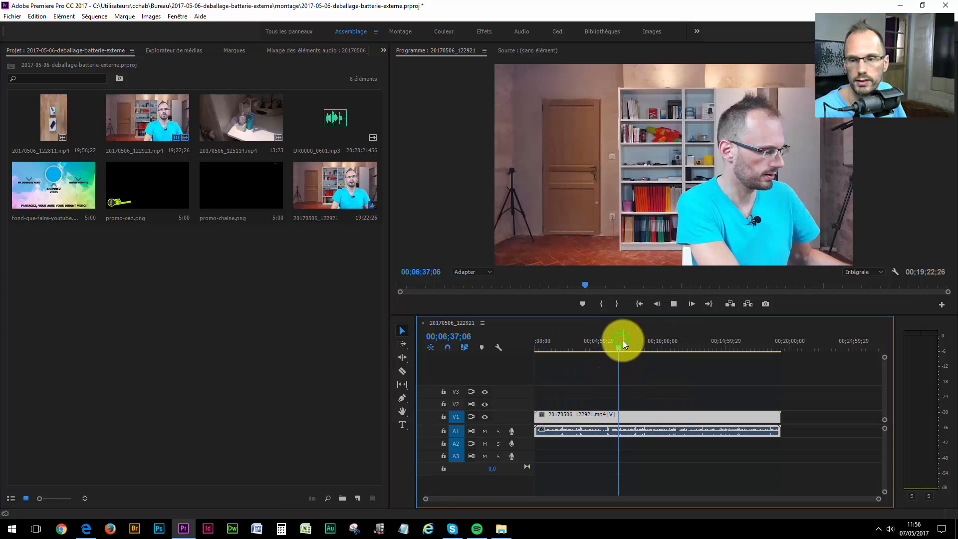
key(space)
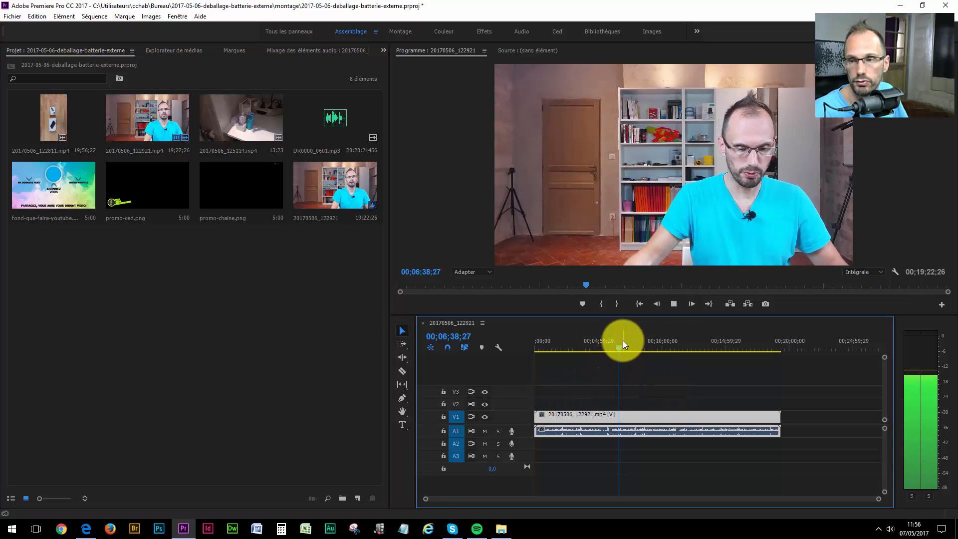
key(space)
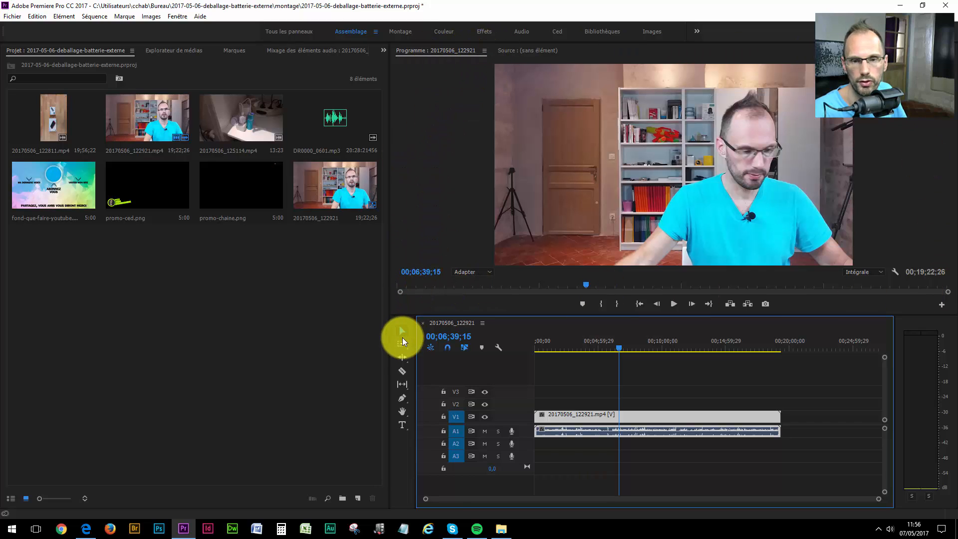
Look through the available workspaces, try the Montage workspace and return to the Assemblage workspace
click(177, 17)
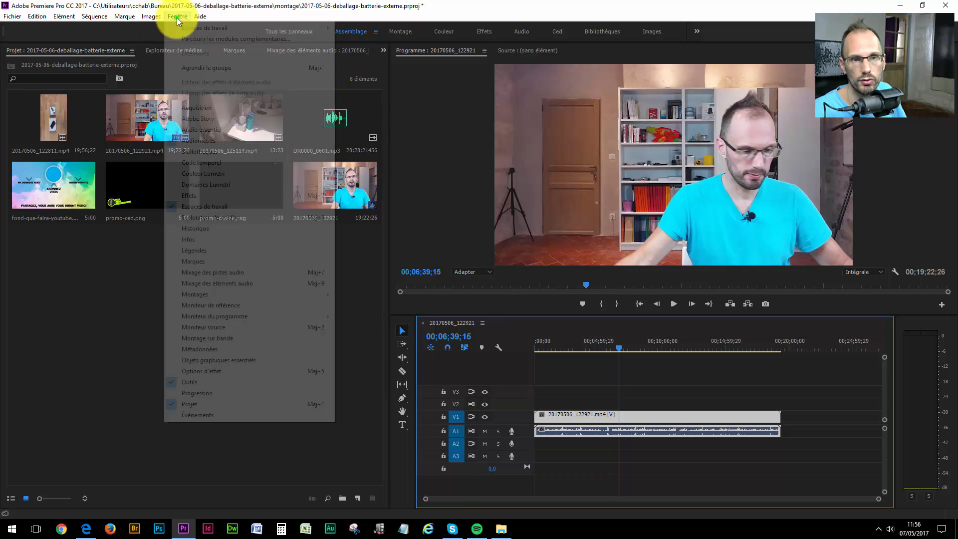
mouse_move(231, 32)
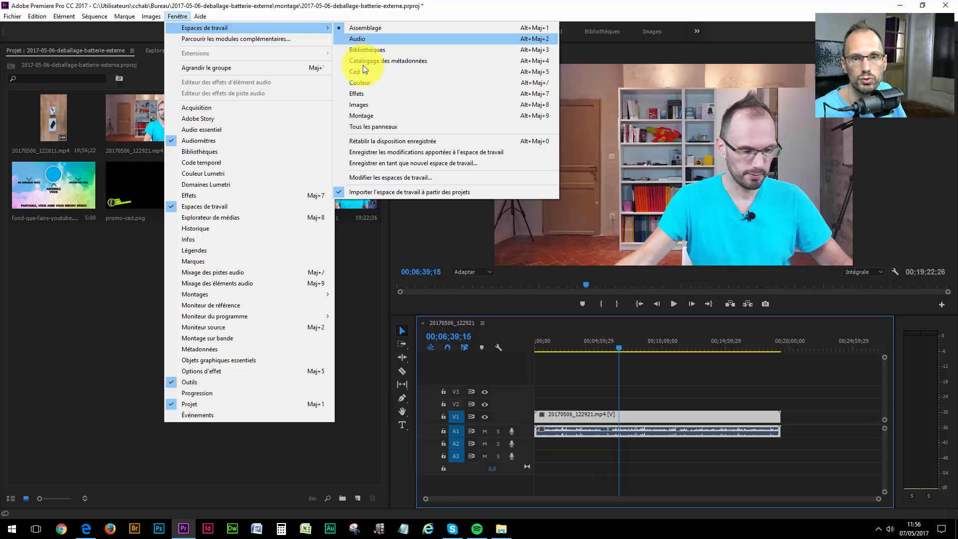
click(76, 332)
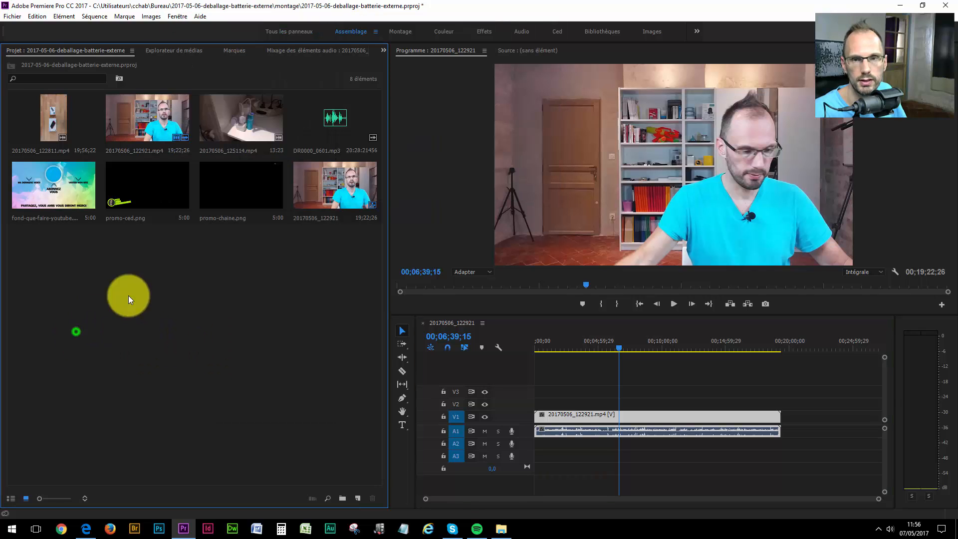
click(404, 33)
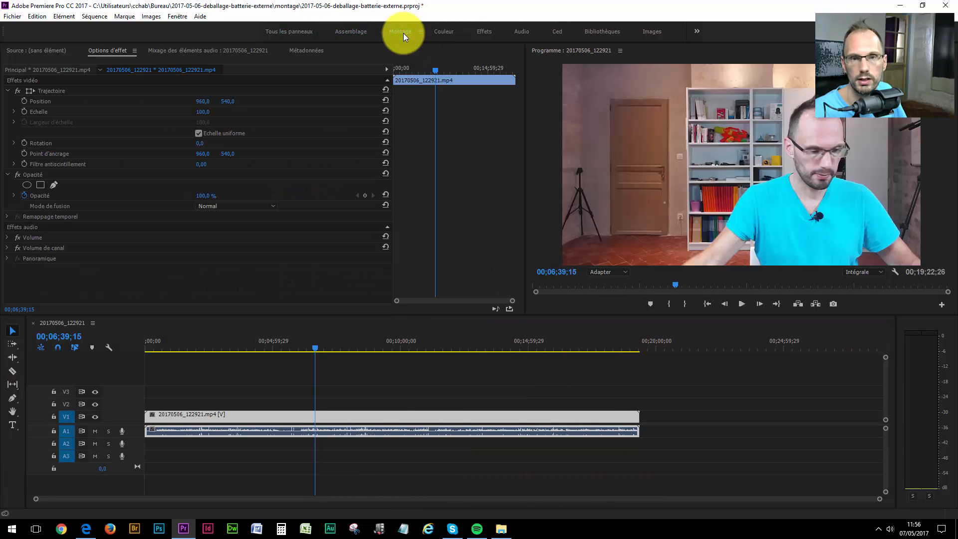
click(351, 32)
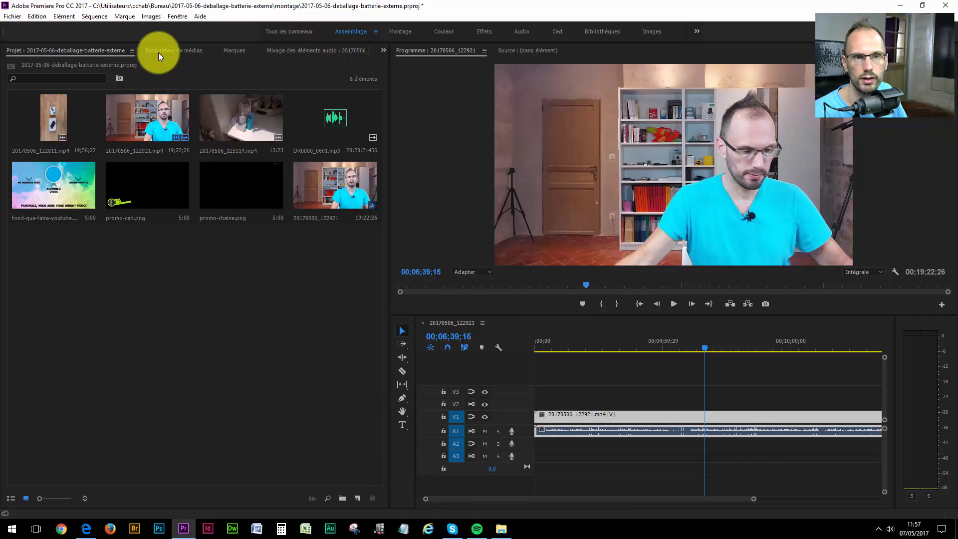
click(175, 18)
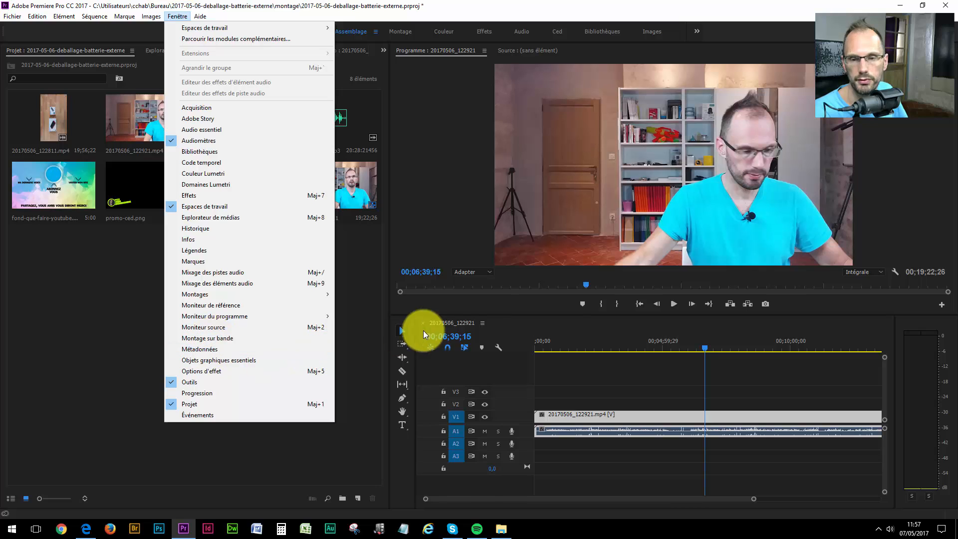
click(126, 334)
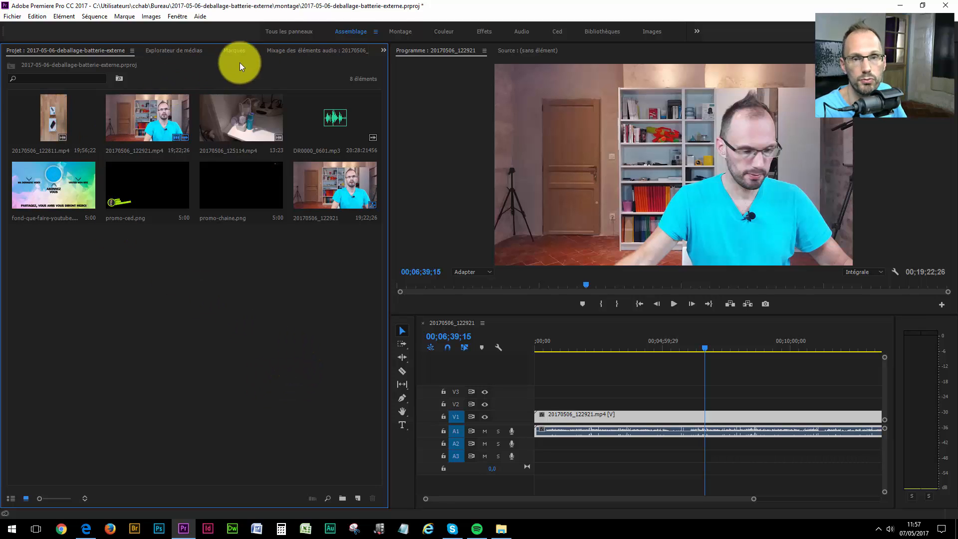
click(698, 32)
click(184, 321)
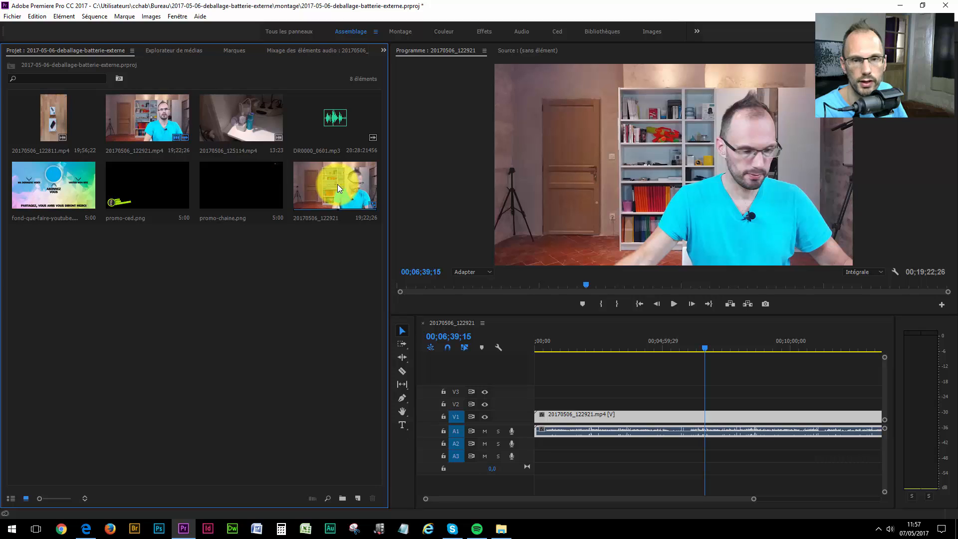
click(338, 252)
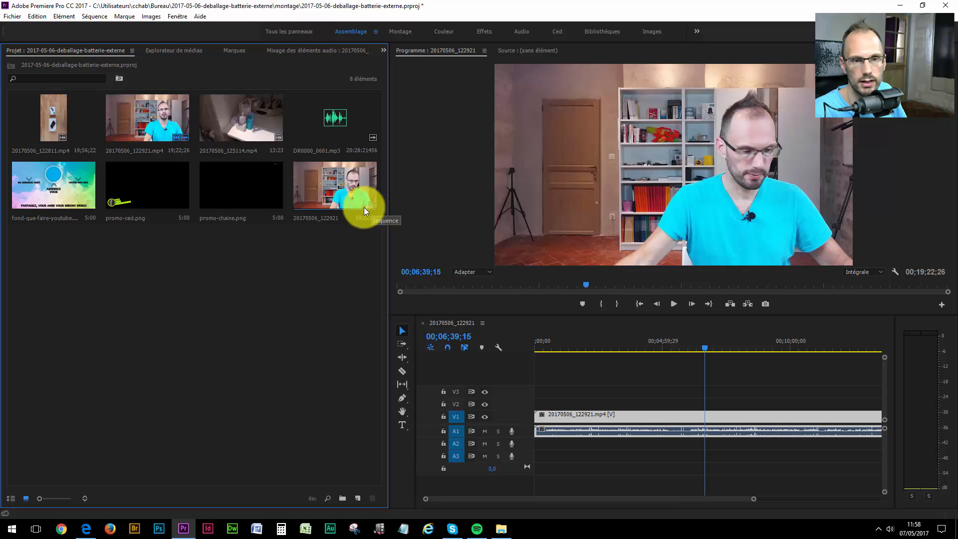
Move the fond-que-faire-youtube image to the end of the project items and place promo-ced.png on track V3 at the sequence start
drag(73, 208, 128, 302)
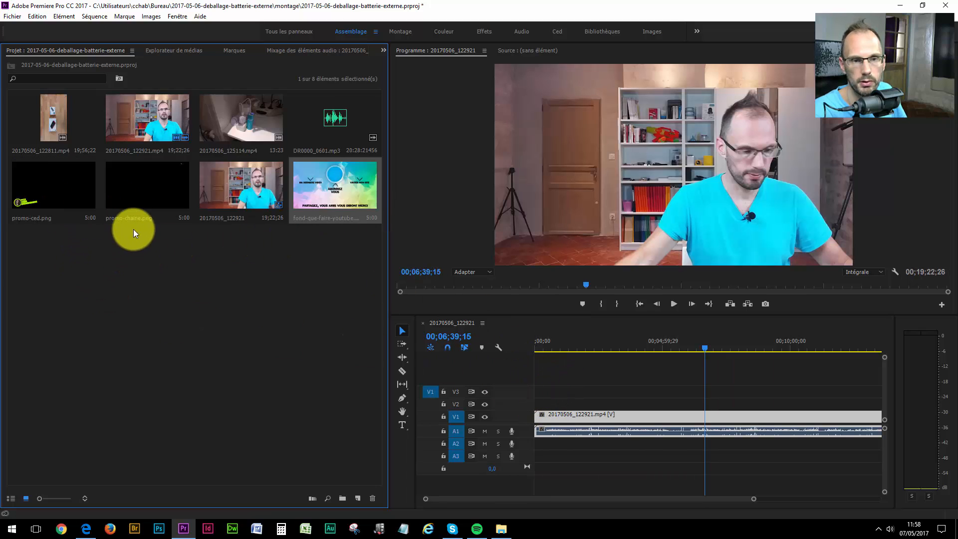
drag(55, 181, 742, 392)
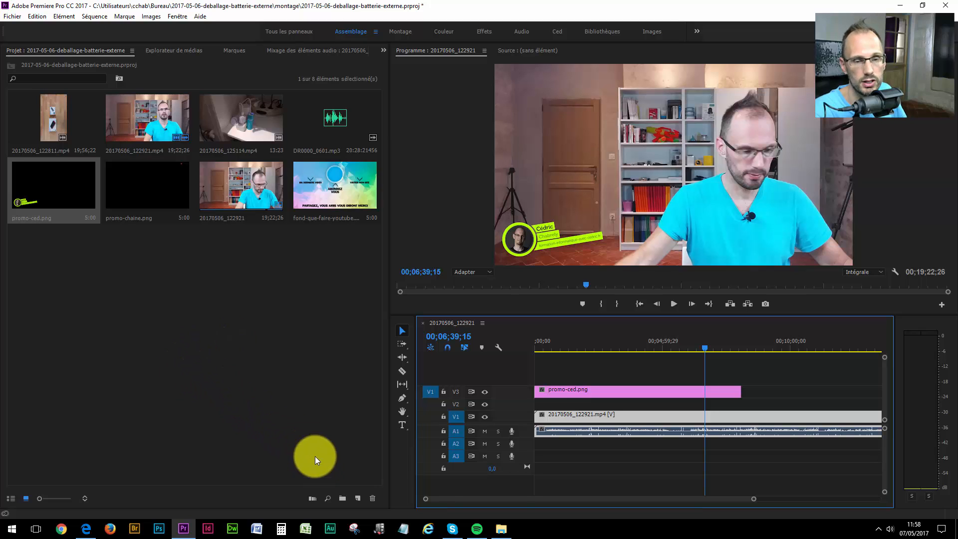
Create a bin named Elements graphiques in the project and move promo-ced.png and promo-chaine.png into it
click(343, 497)
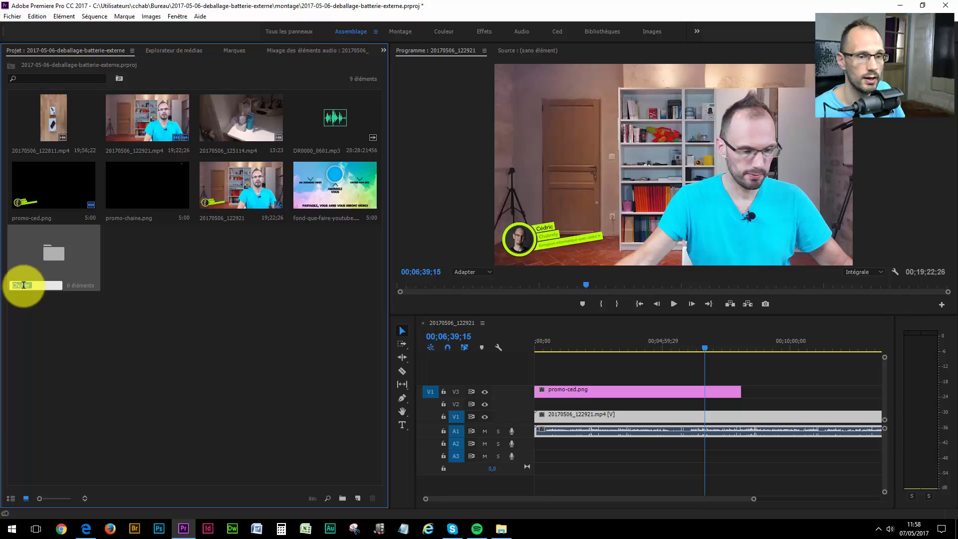
text(Elements gratu)
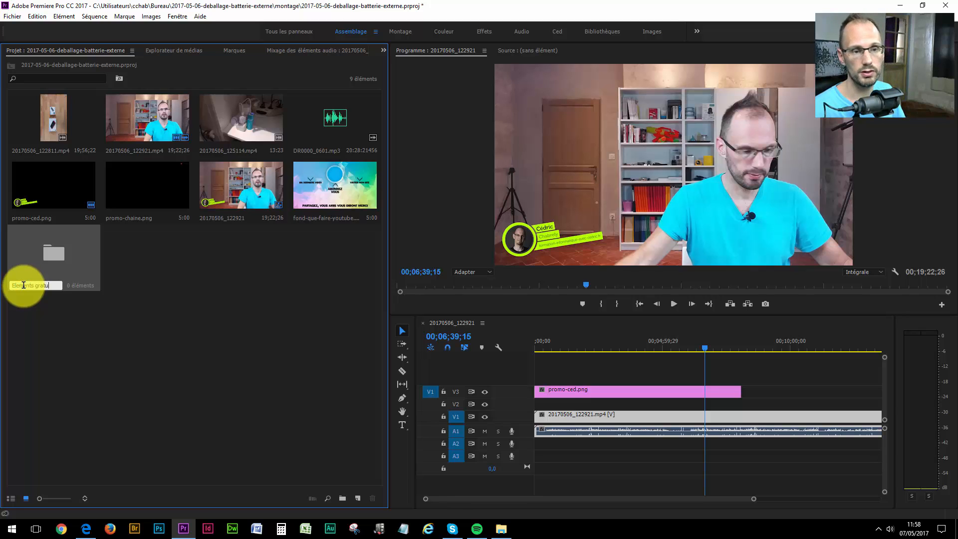
key(BackSpace)
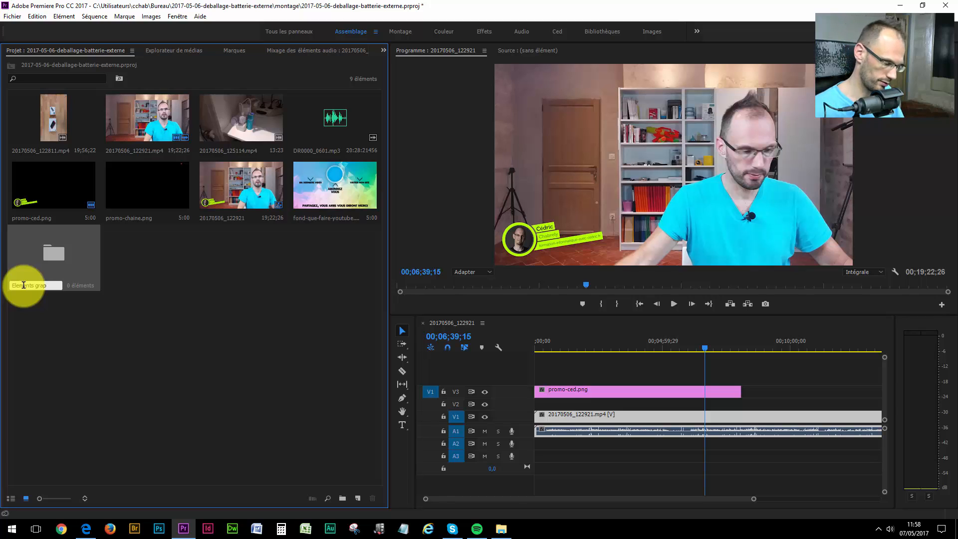
text(hiques)
key(Return)
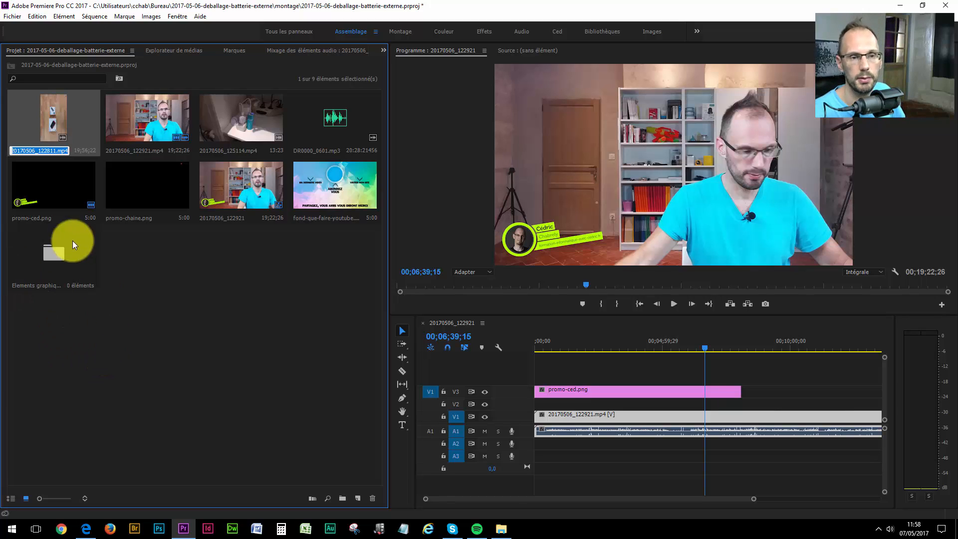
drag(58, 177, 58, 250)
drag(68, 191, 333, 188)
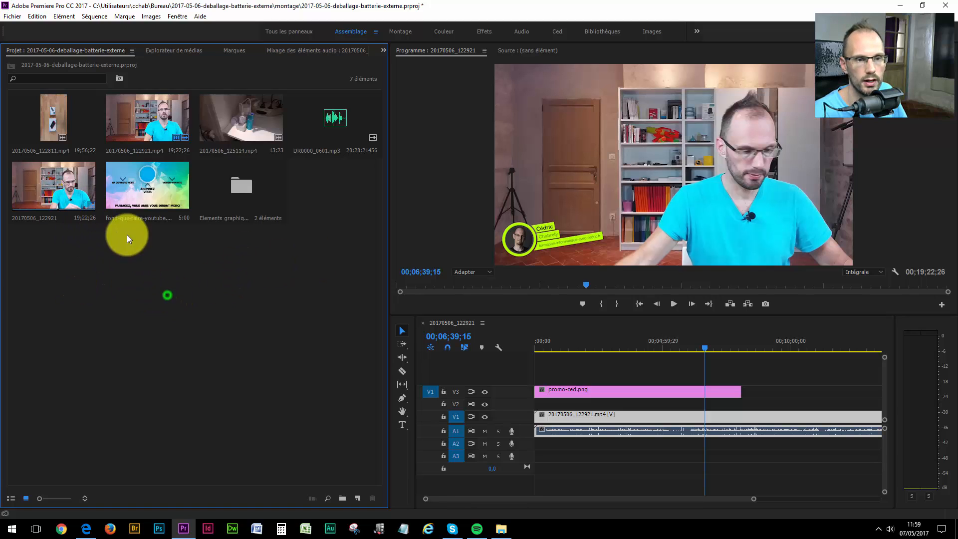
Delete the 20170506_122921 sequence from the project and recreate it from the clip 20170506_122921.mp4
click(89, 211)
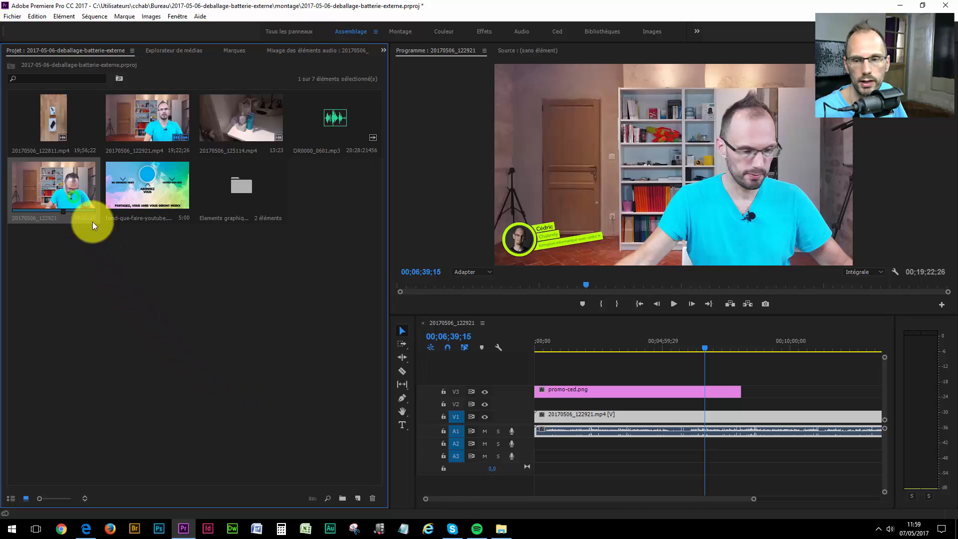
key(Delete)
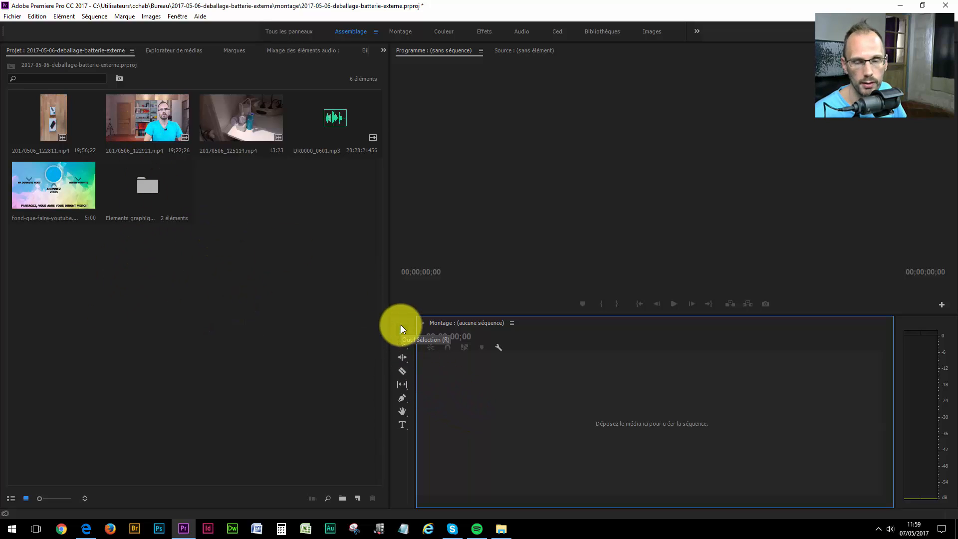
click(134, 122)
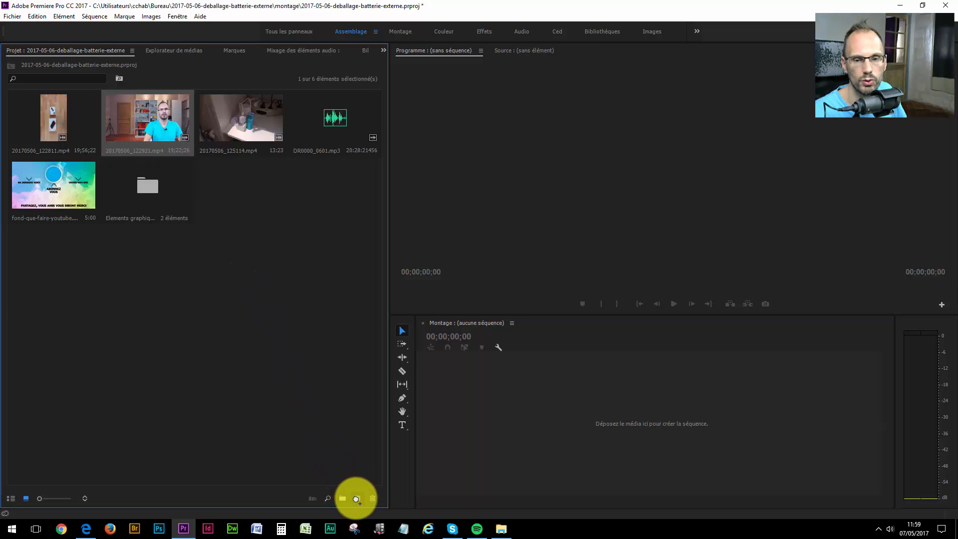
drag(357, 500, 356, 499)
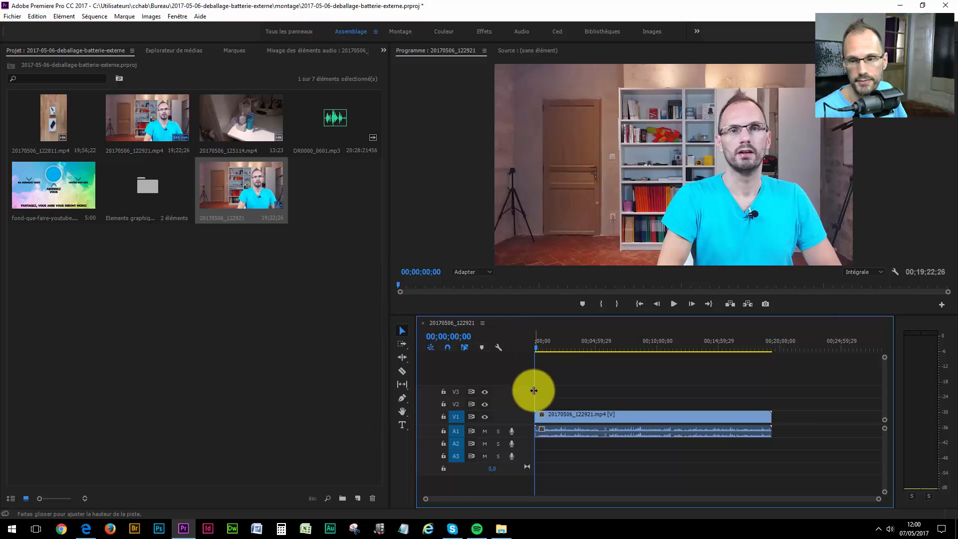
Play the recreated sequence briefly from about 00;04;23;21 to check its picture and sound
click(590, 345)
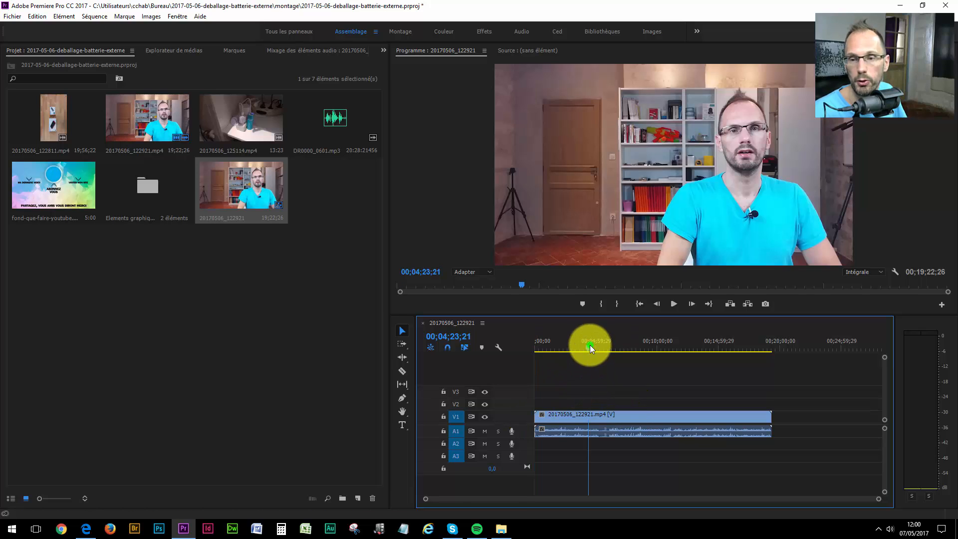
key(space)
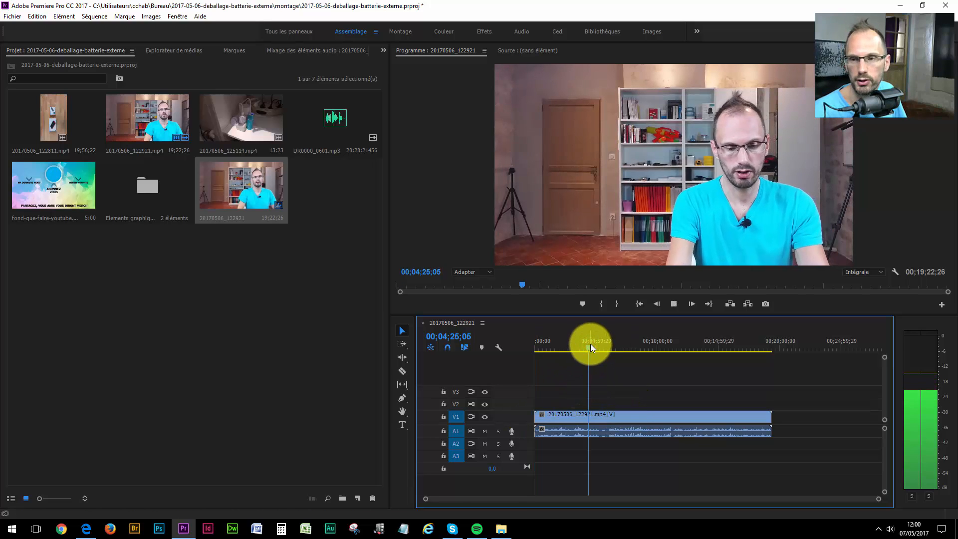
key(space)
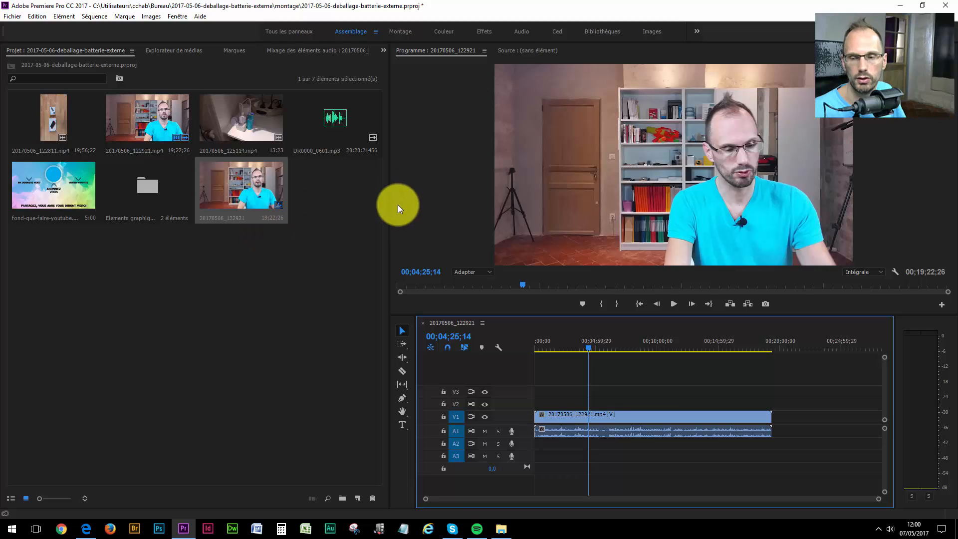
Inspect different areas of the program preview at 100 % zoom, then set its zoom level back to Adapter
click(473, 273)
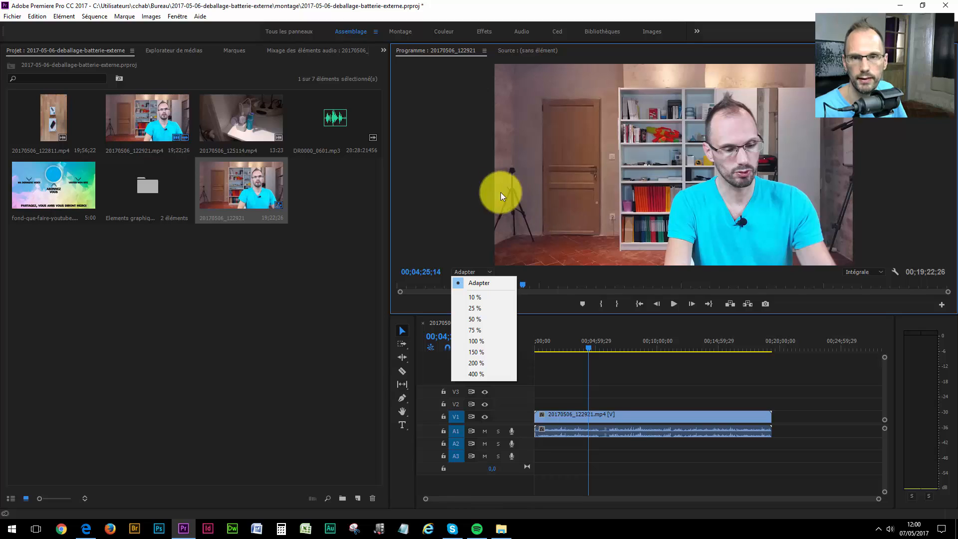
click(482, 342)
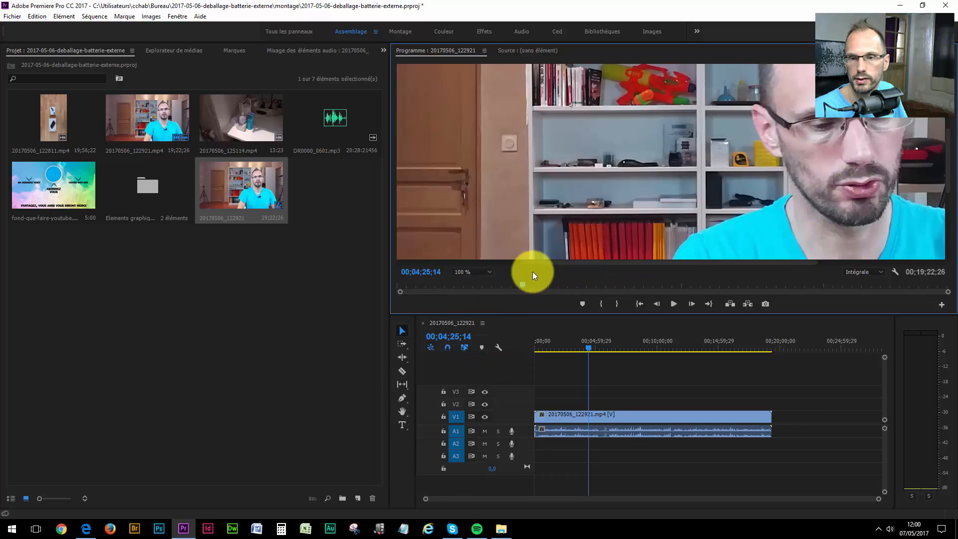
drag(559, 262, 648, 265)
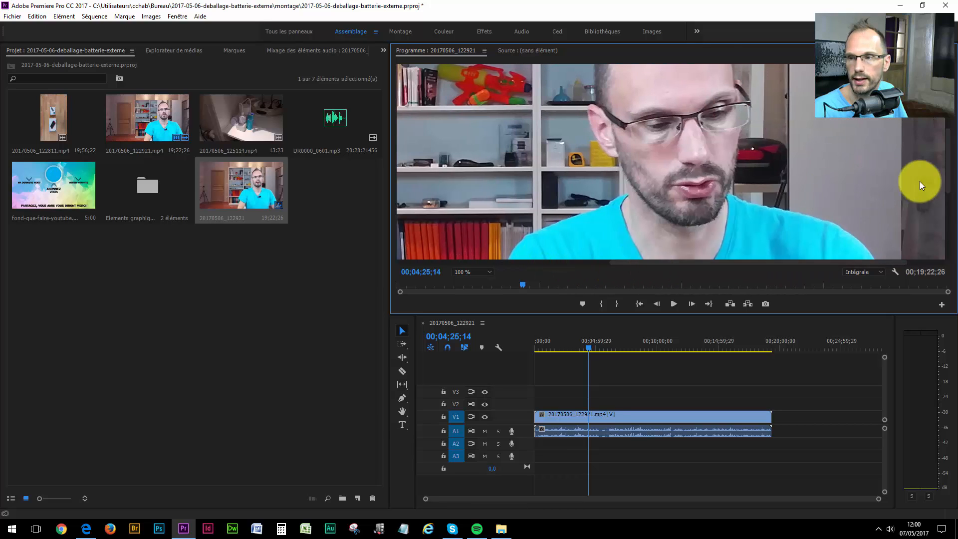
mouse_move(948, 170)
mouse_down()
mouse_move(949, 153)
mouse_move(937, 178)
mouse_up()
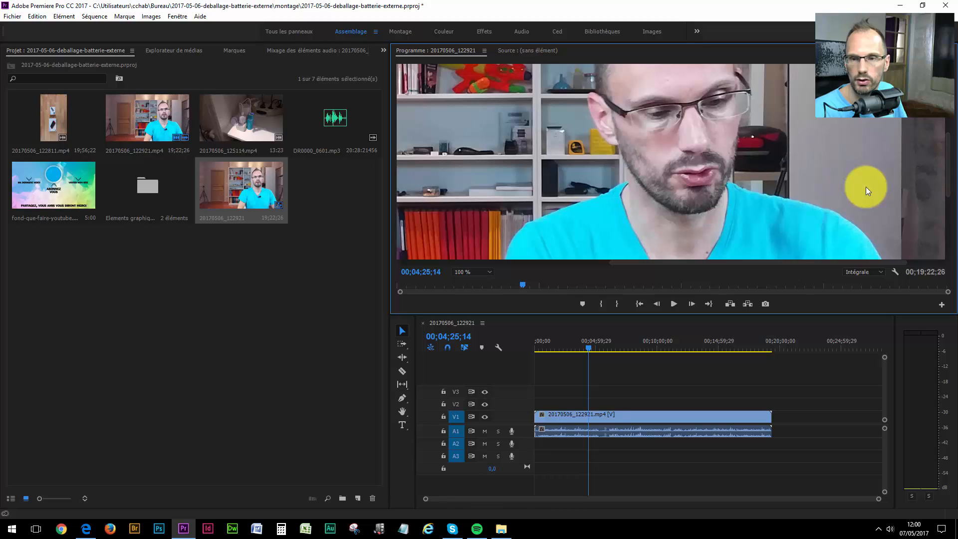
click(466, 271)
click(471, 284)
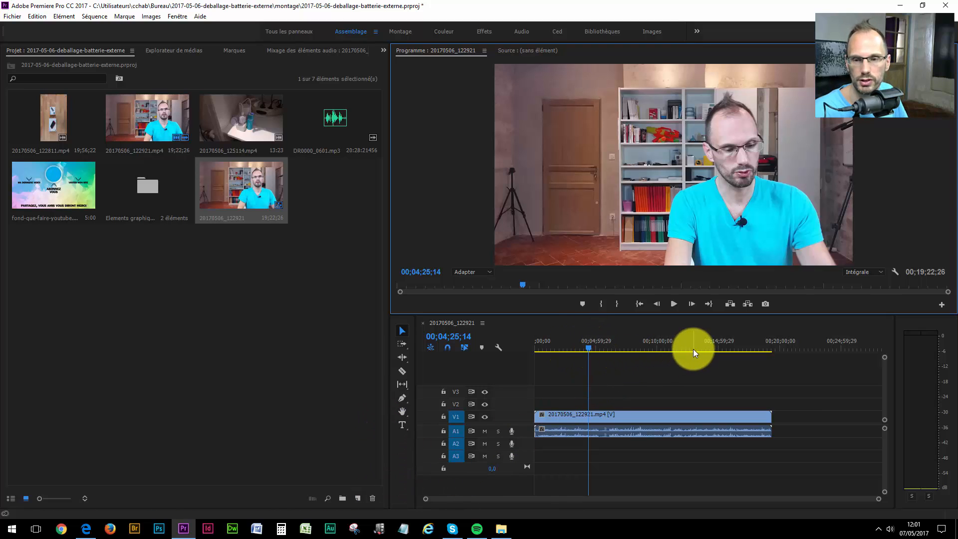
click(651, 363)
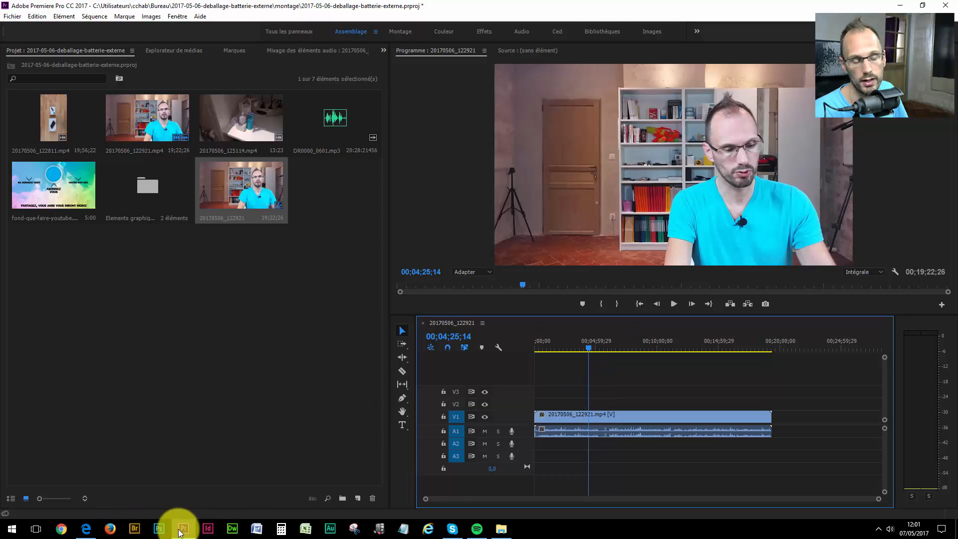
Add the DR0000_0601.mp3 recording to audio track A2 at the start of the sequence, beneath the main clip
mouse_move(180, 532)
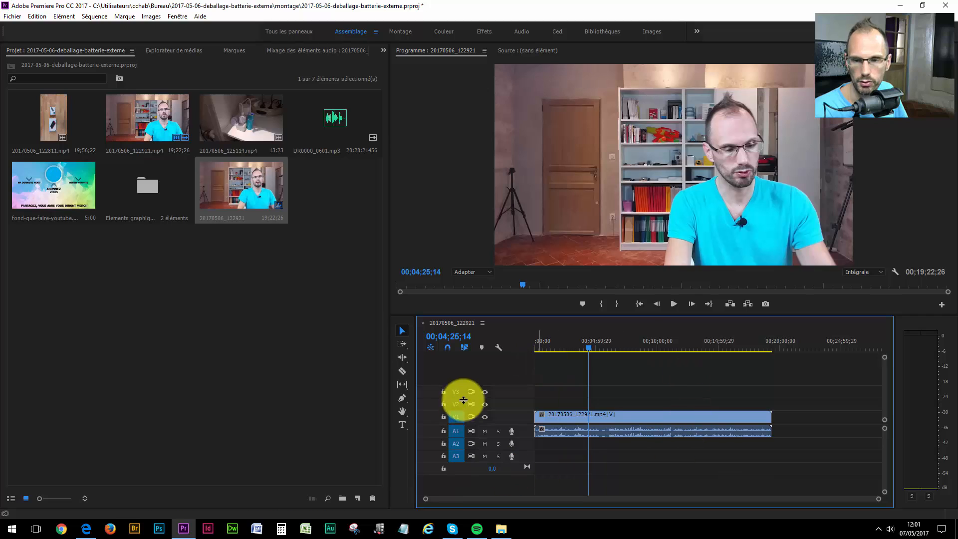
click(605, 387)
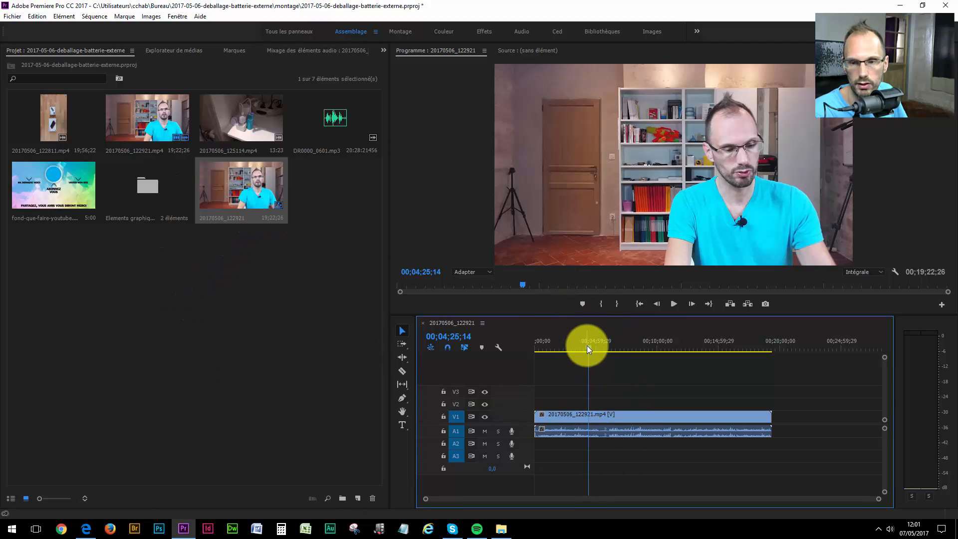
drag(331, 140, 573, 446)
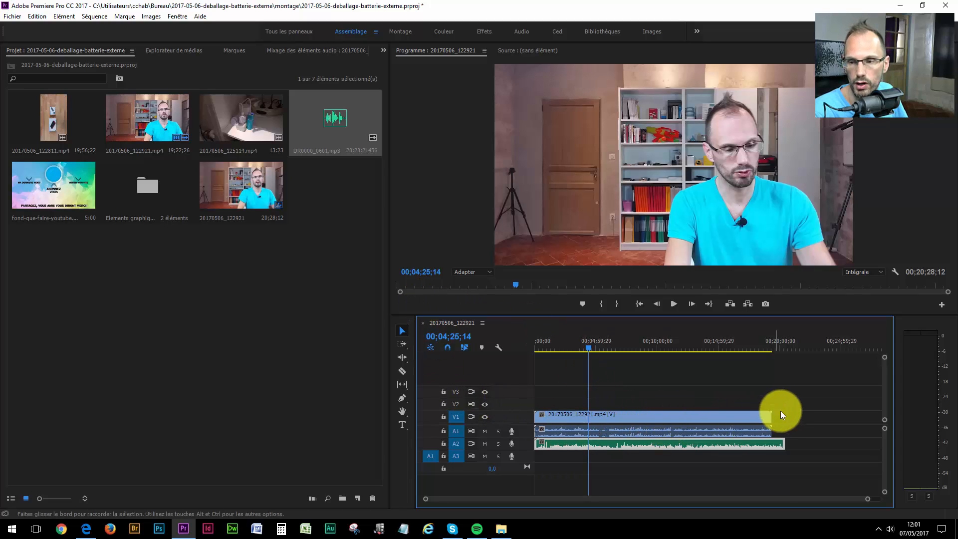
click(753, 413)
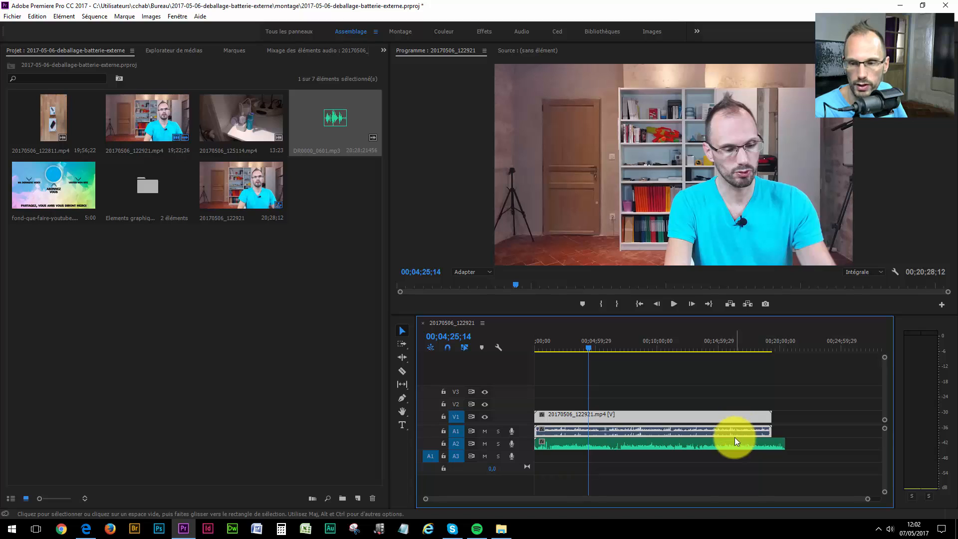
click(327, 122)
drag(336, 119, 442, 300)
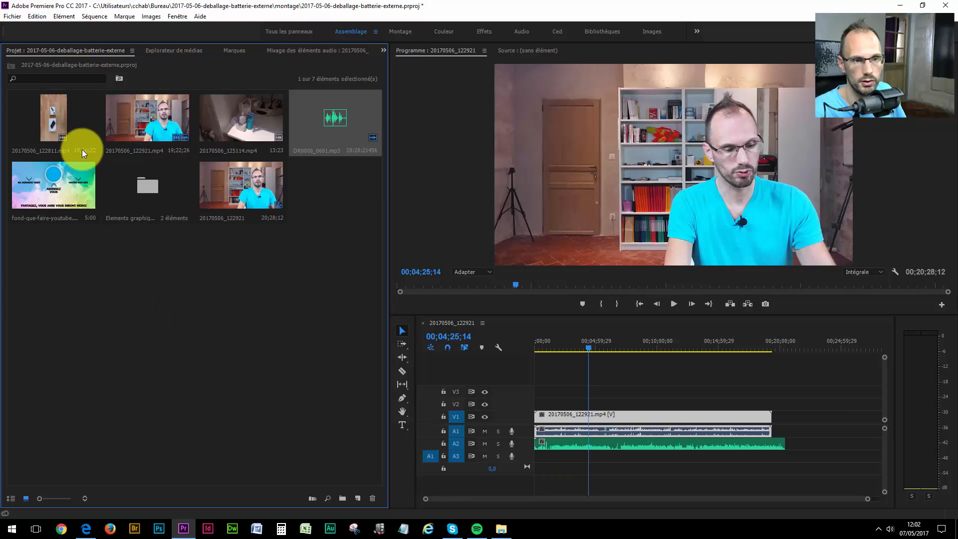
Try placing 20170506_122811.mp4 on track V1 beyond the end of the main clip, and delete it from the sequence again
click(44, 115)
drag(44, 115, 797, 422)
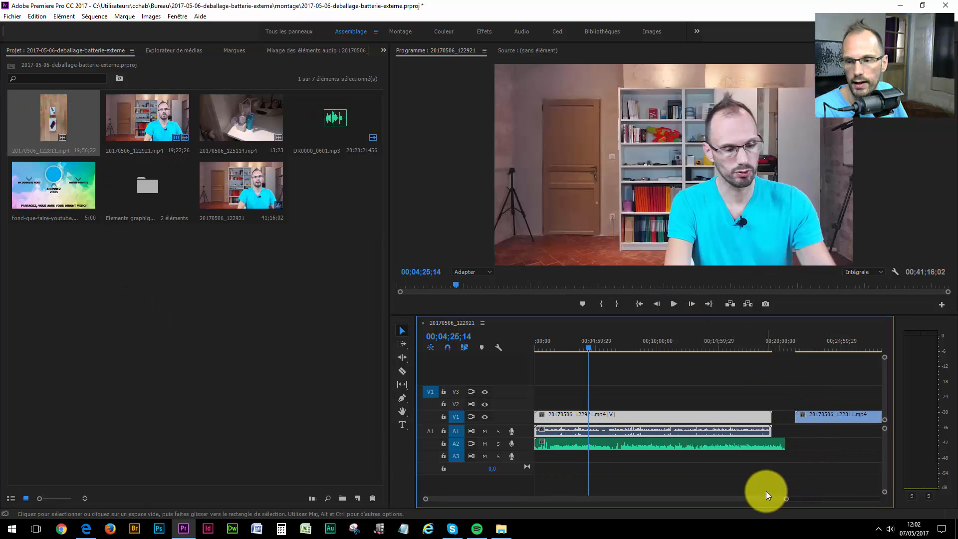
drag(766, 498, 823, 504)
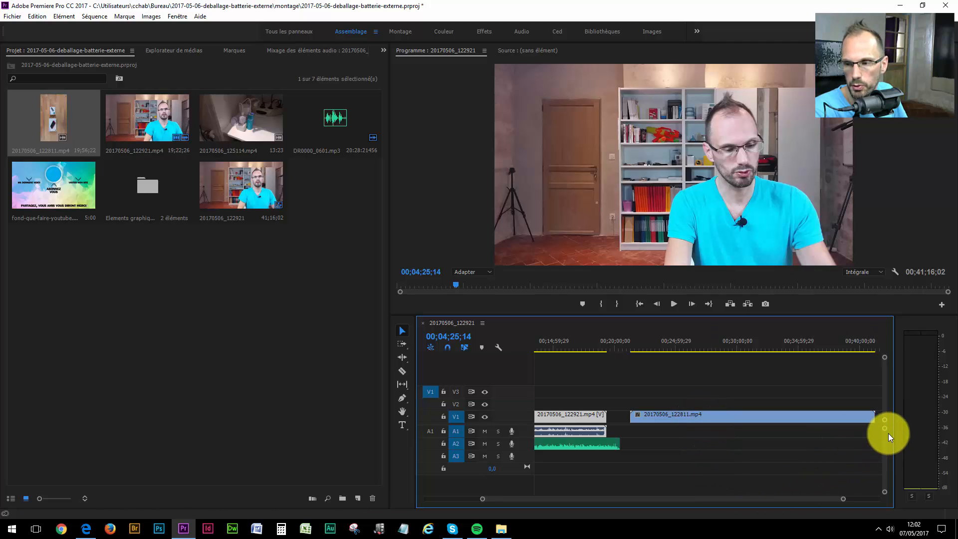
scroll(711, 459, up, 4)
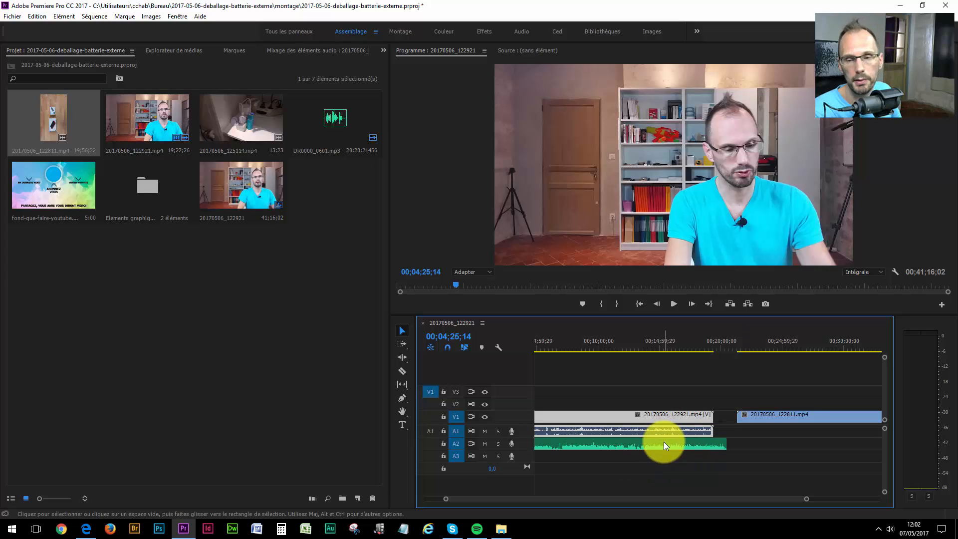
mouse_move(664, 443)
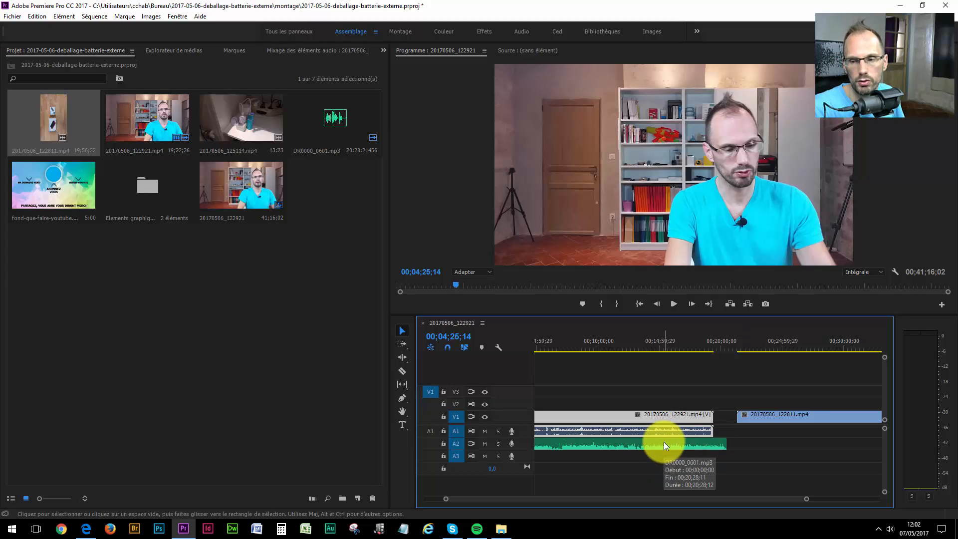
click(774, 414)
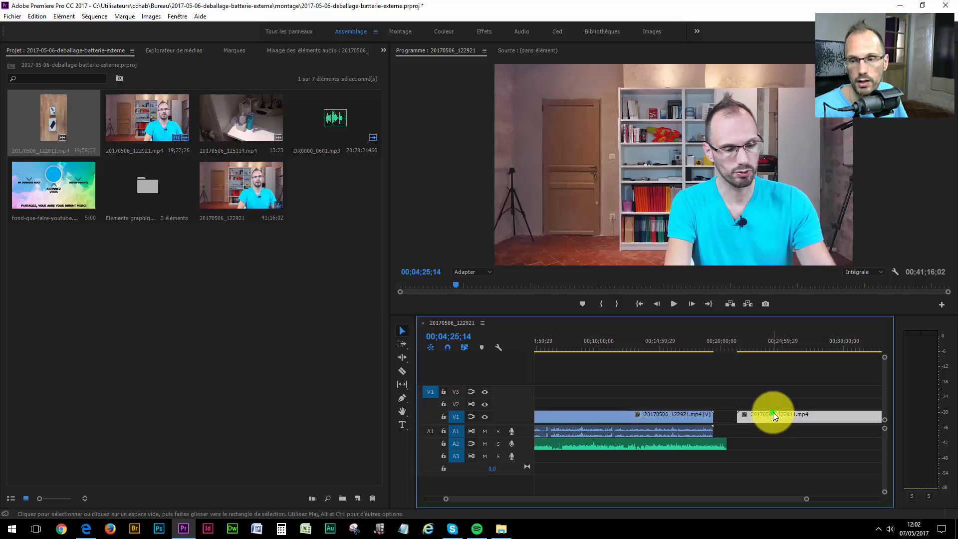
key(Delete)
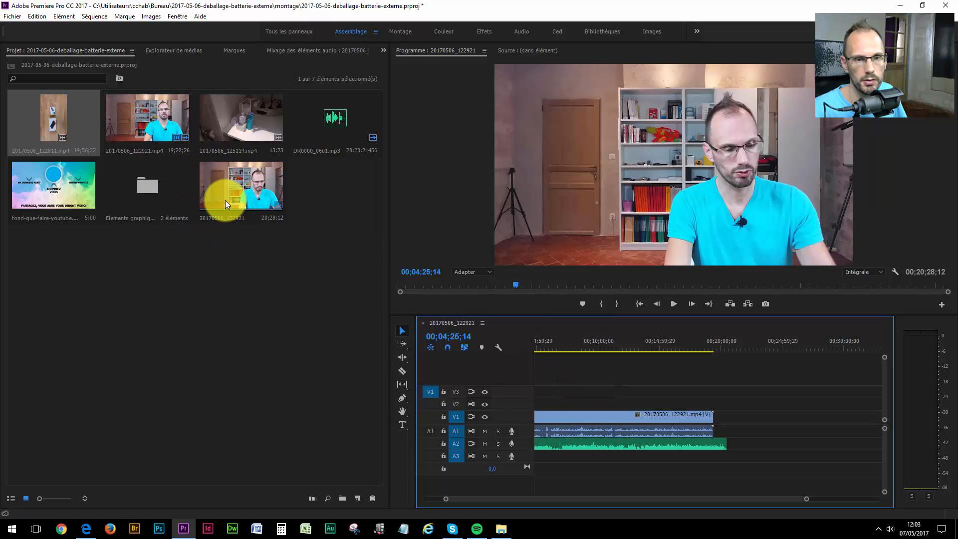
Add 20170506_122921.mp4, 20170506_122811.mp4 and DR0000_0601.mp3 together, in that order, on the timeline after the existing clips and look over their arrangement
click(144, 128)
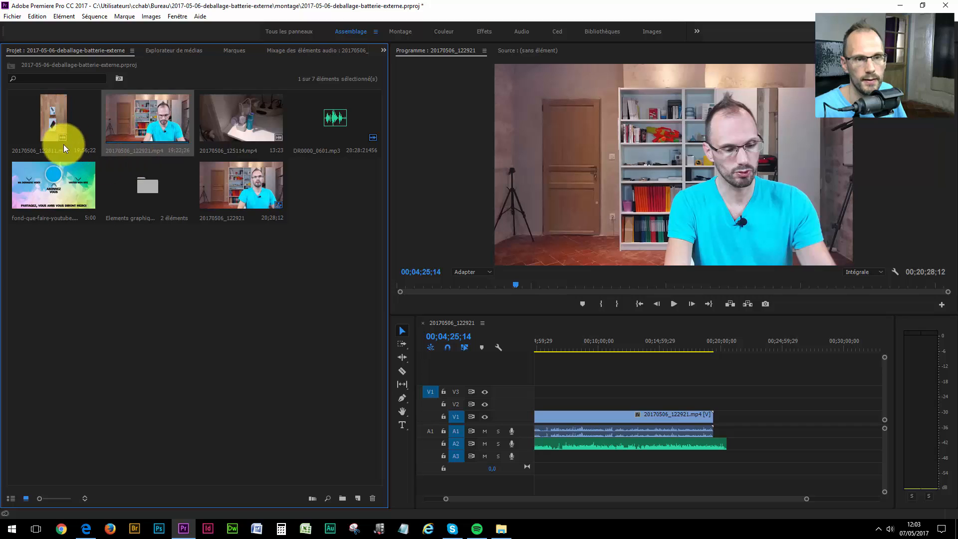
ctrl+click(95, 131)
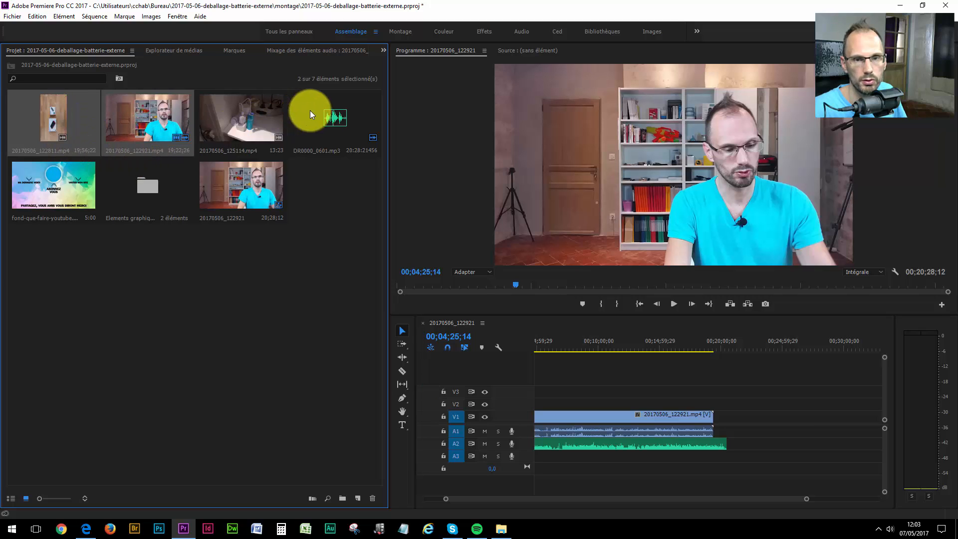
ctrl+click(321, 118)
drag(66, 119, 752, 427)
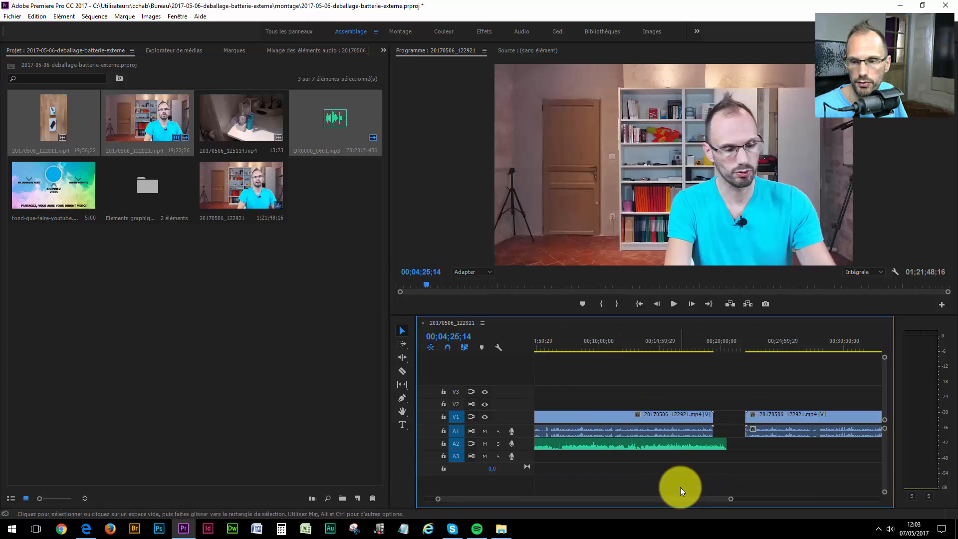
drag(677, 500, 738, 498)
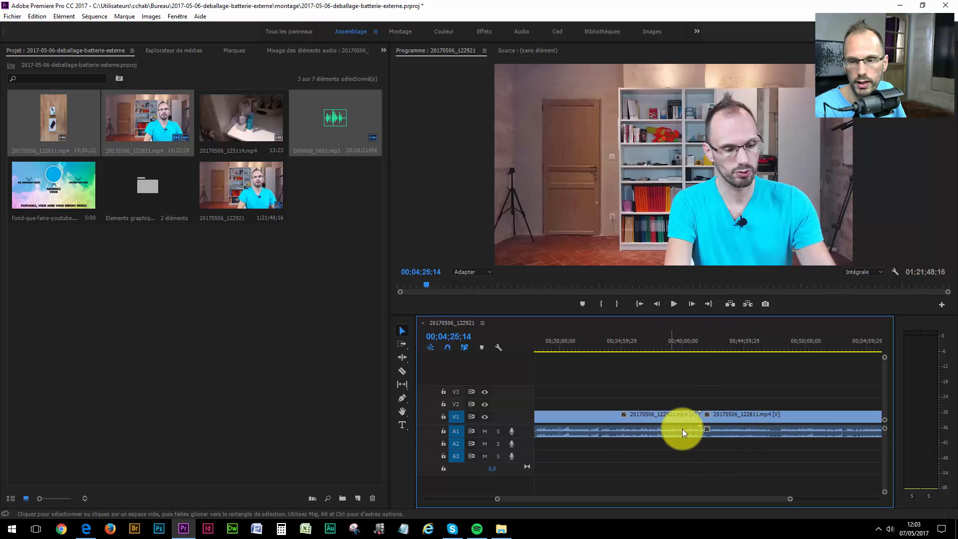
click(734, 349)
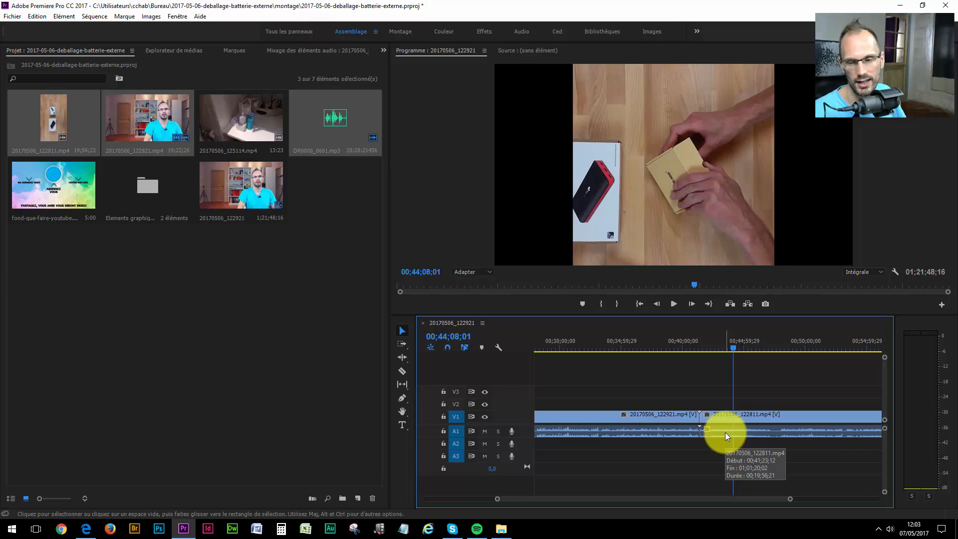
drag(701, 499, 598, 496)
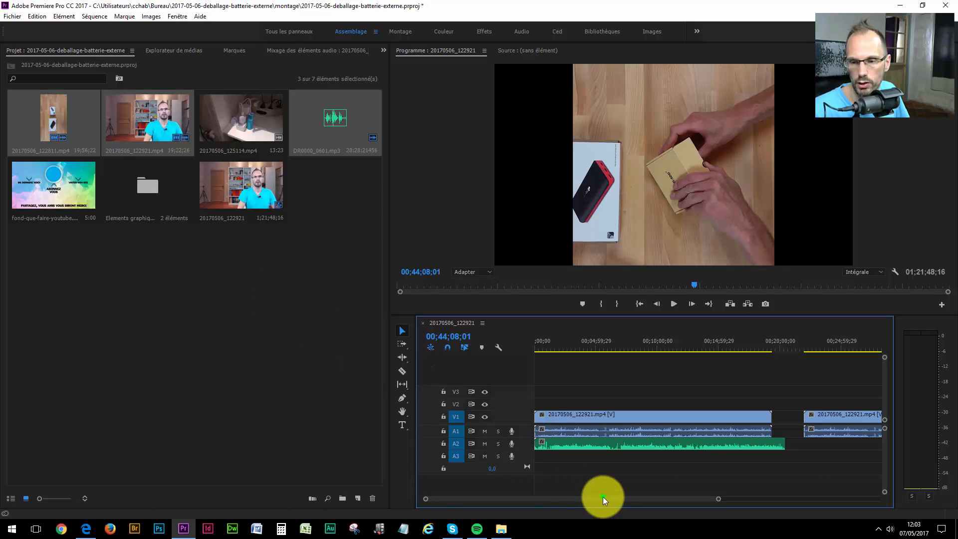
drag(603, 496, 710, 493)
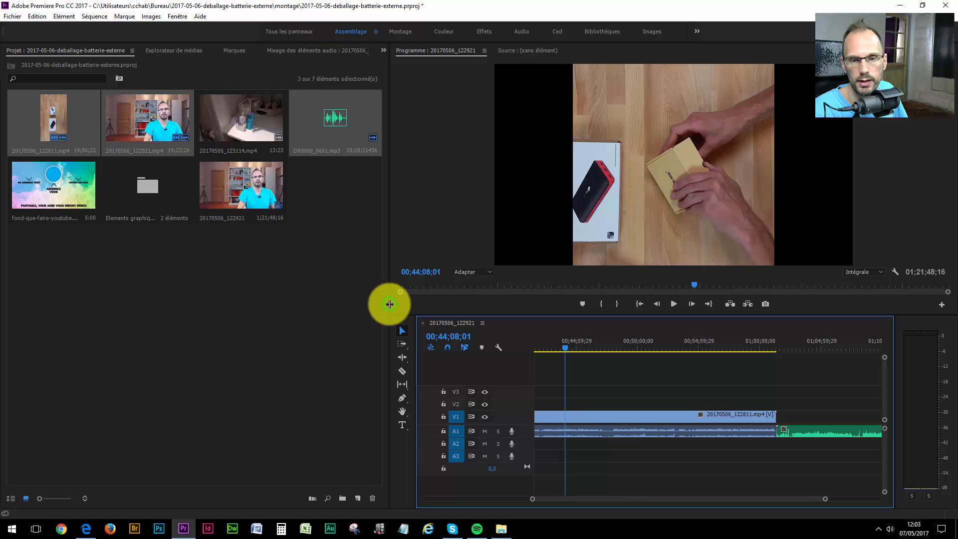
Widen the program monitor and the timeline, and zoom the timeline out to show the whole sequence
drag(387, 304, 172, 299)
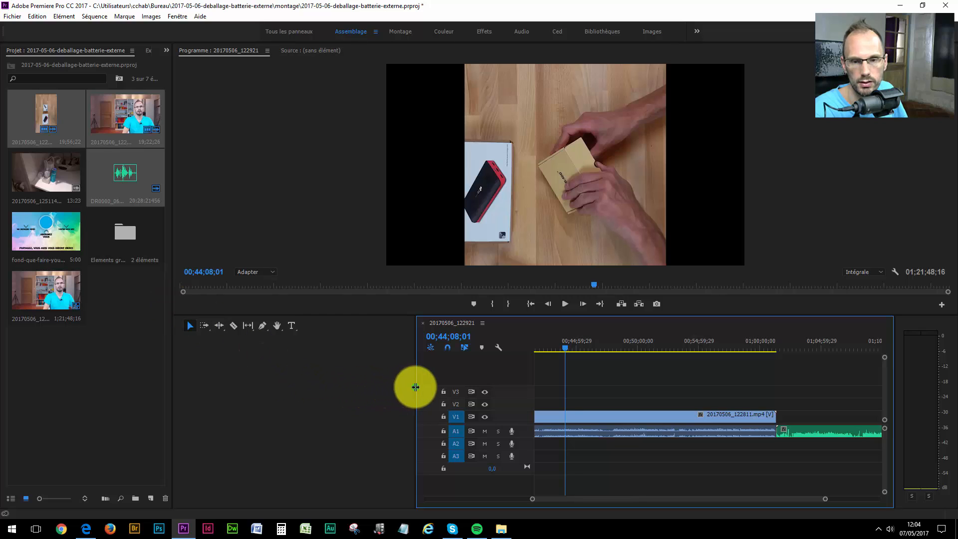
drag(415, 388, 223, 390)
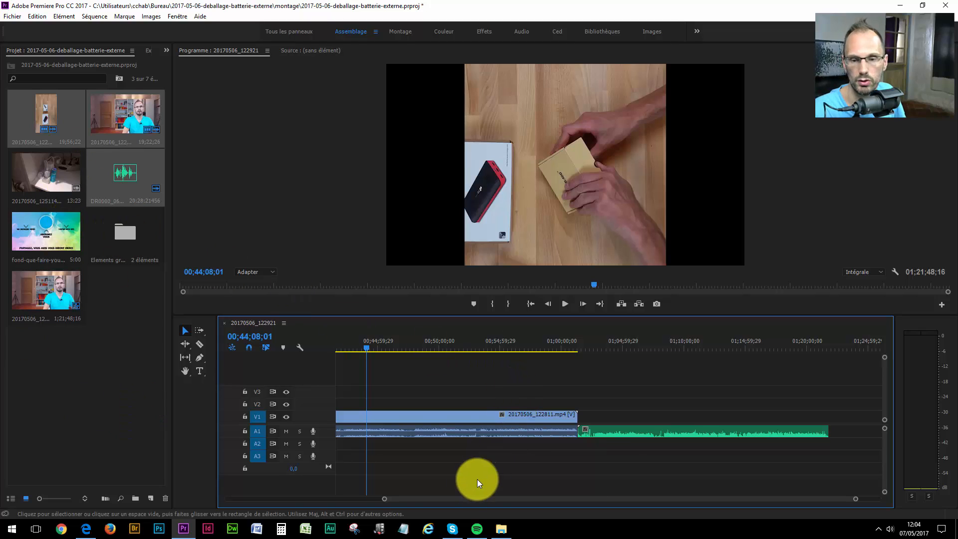
drag(420, 498, 501, 497)
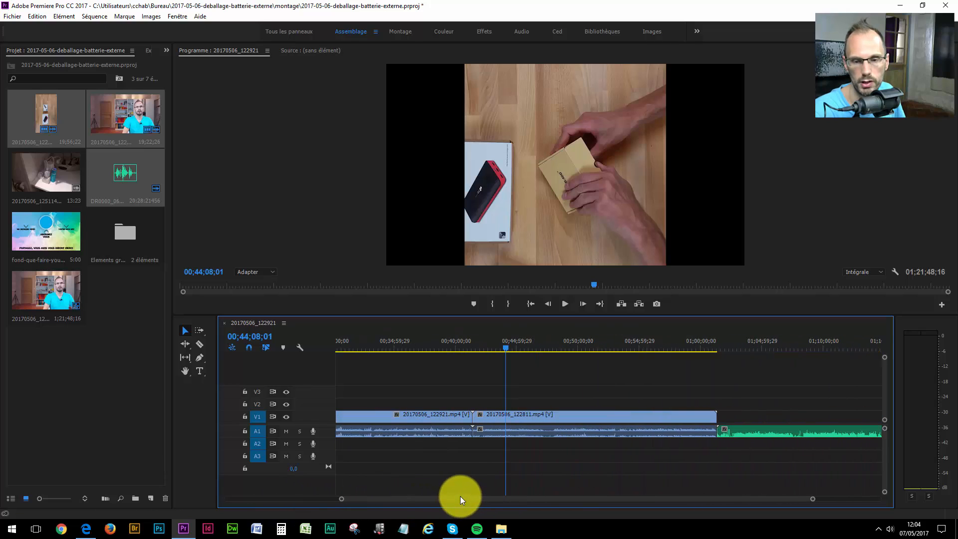
drag(341, 502, 559, 499)
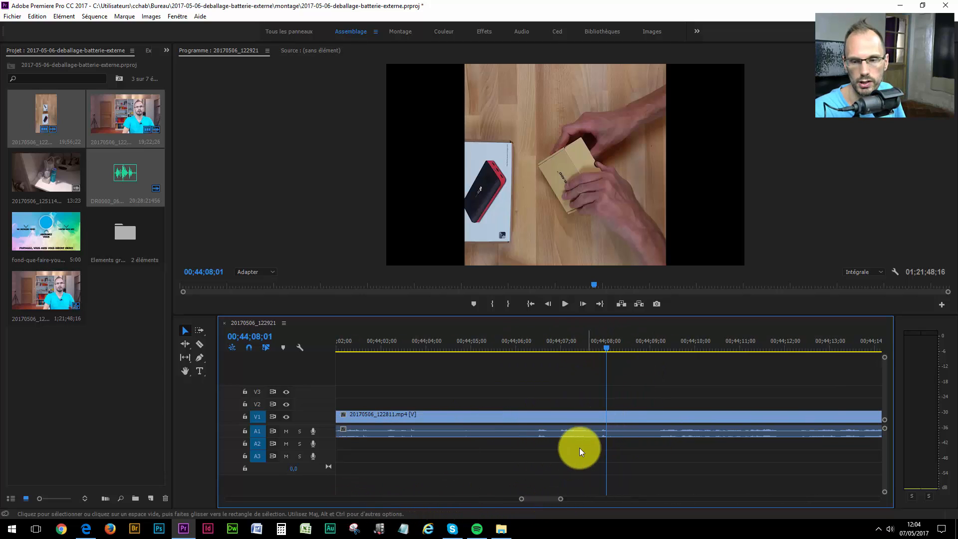
drag(523, 499, 310, 488)
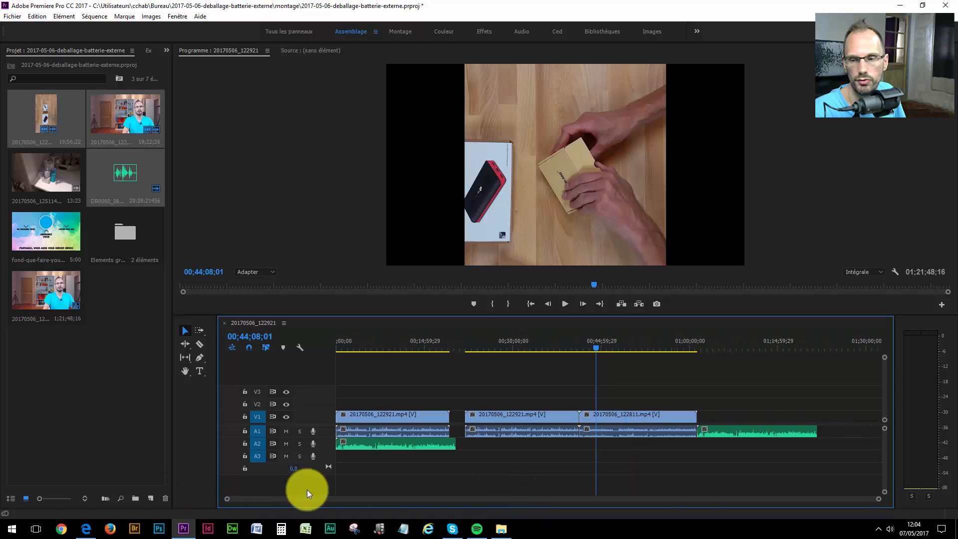
drag(879, 499, 956, 495)
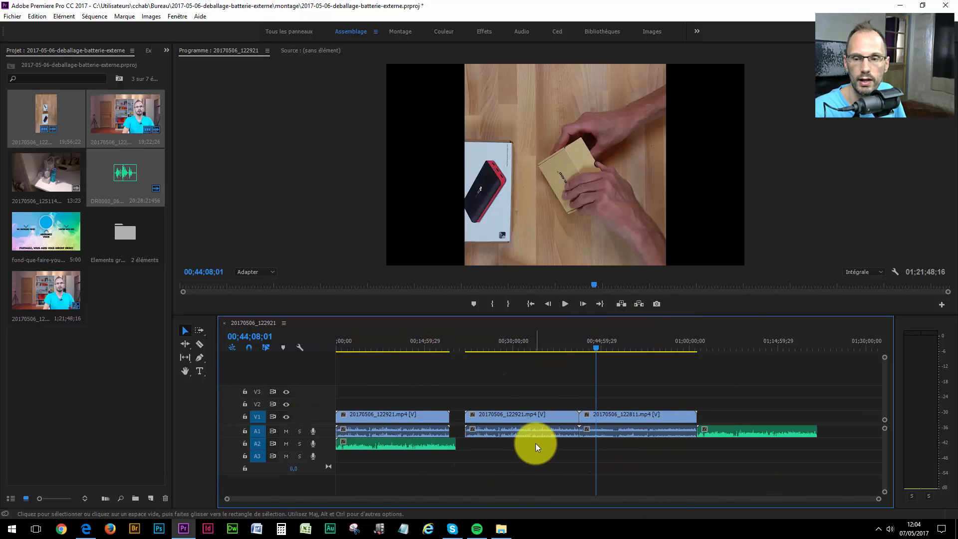
Delete the first 20170506_122921.mp4 clip and the DR0000_0601.mp3 audio beneath it at the start of the sequence
click(374, 421)
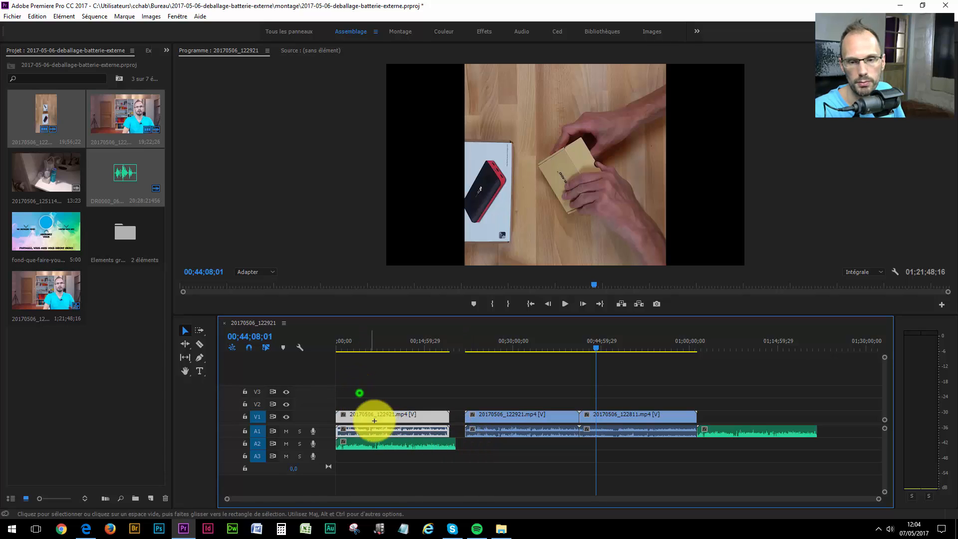
shift+click(394, 454)
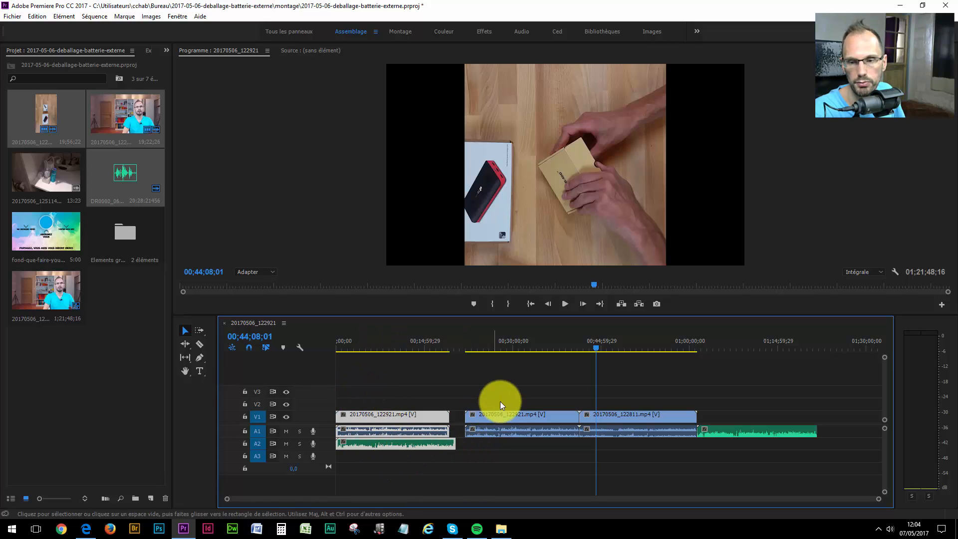
click(371, 394)
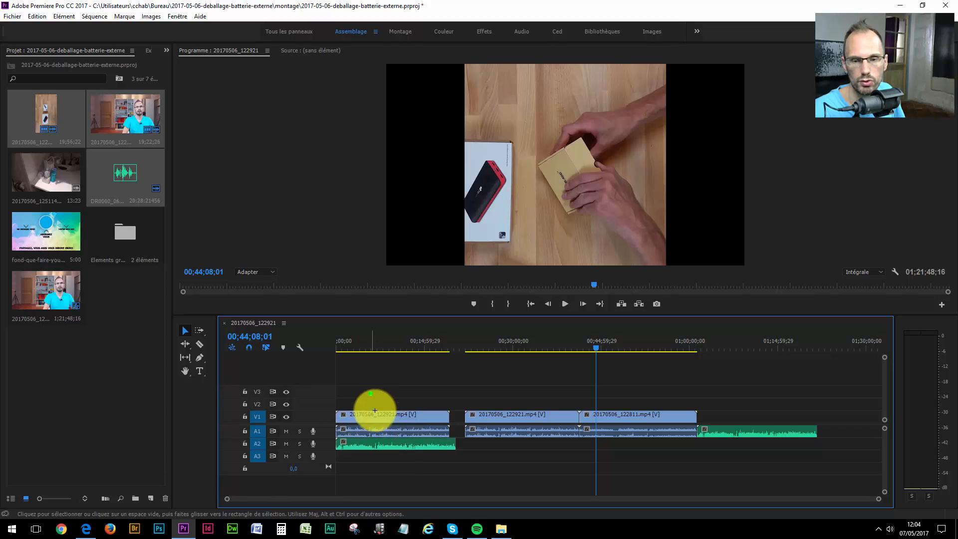
drag(375, 411, 395, 462)
key(Delete)
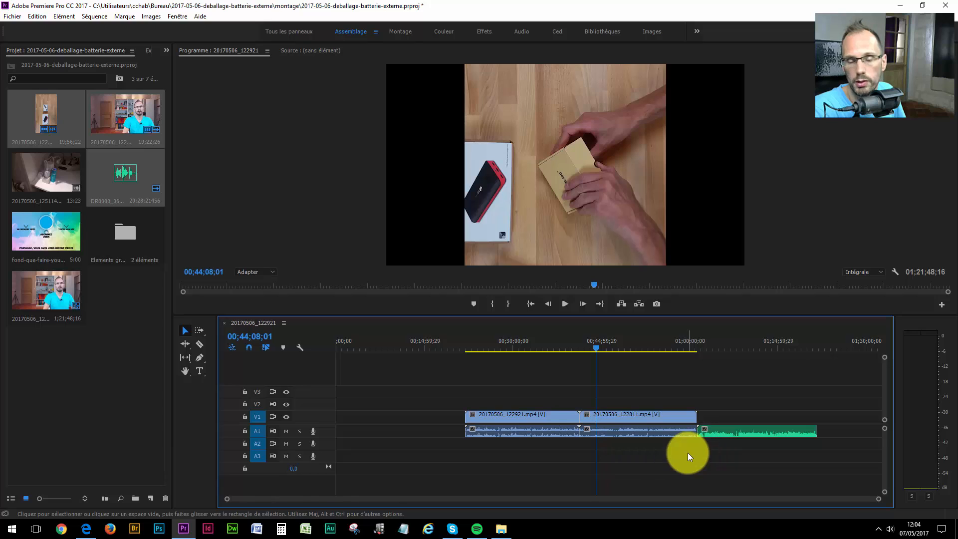
Scrub through the three remaining clips to review the face shot, the unboxing shot and the audio-only part
drag(487, 345, 628, 366)
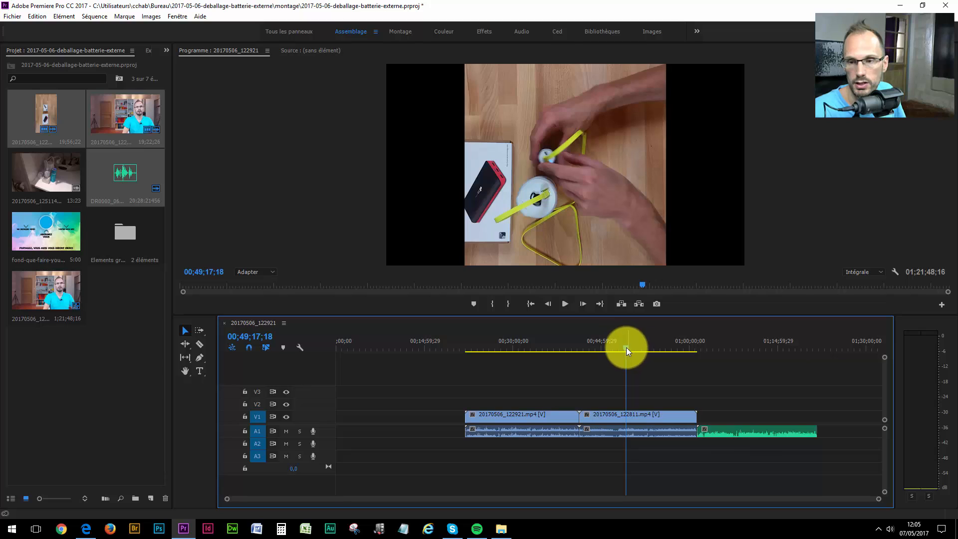
drag(627, 347, 729, 363)
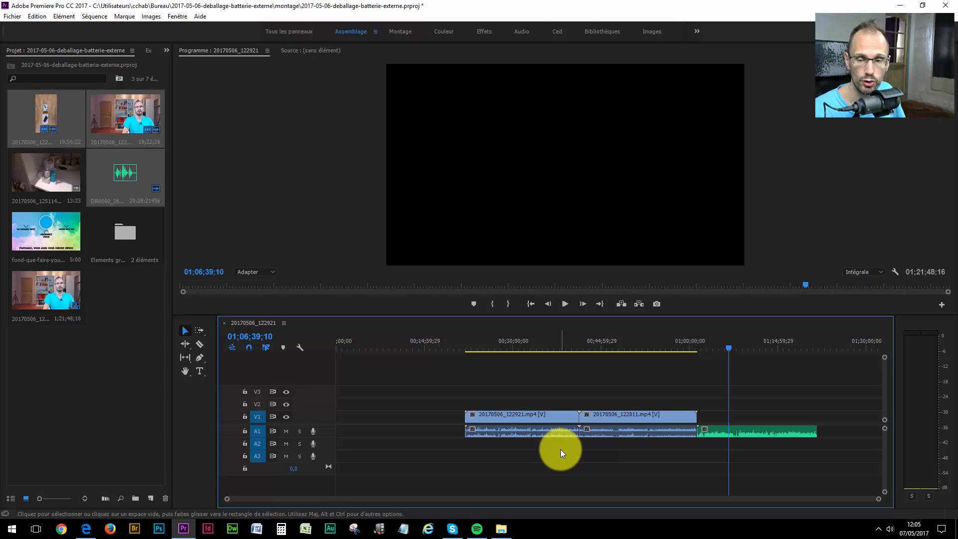
Try moving 20170506_122811.mp4 earlier on track V1 over the end of the 20170506_122921.mp4 clip, and undo the move
click(613, 419)
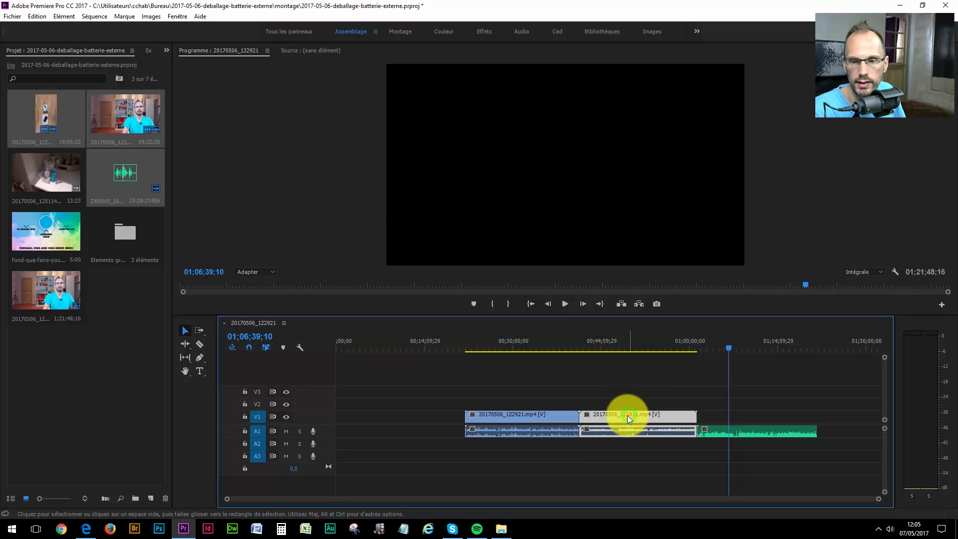
drag(628, 415, 578, 419)
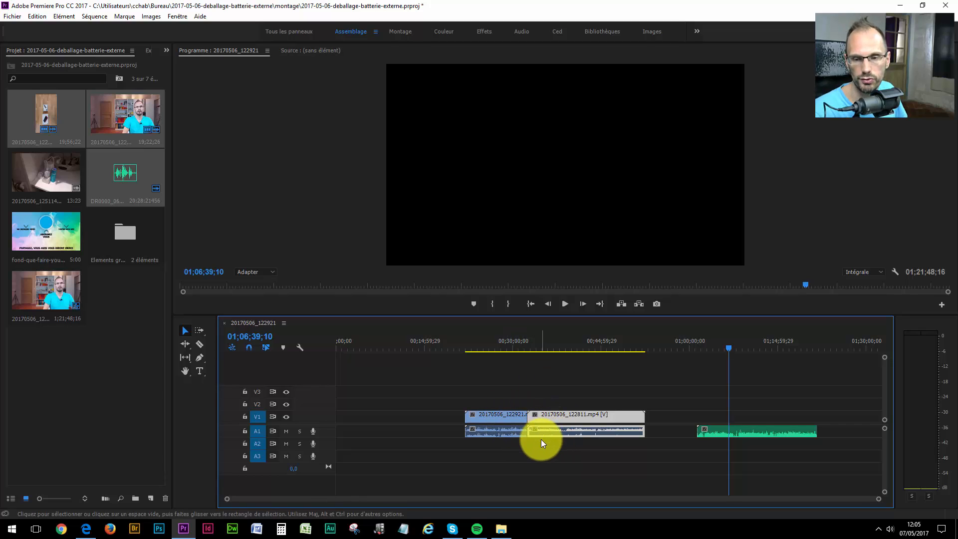
key(ctrl+z)
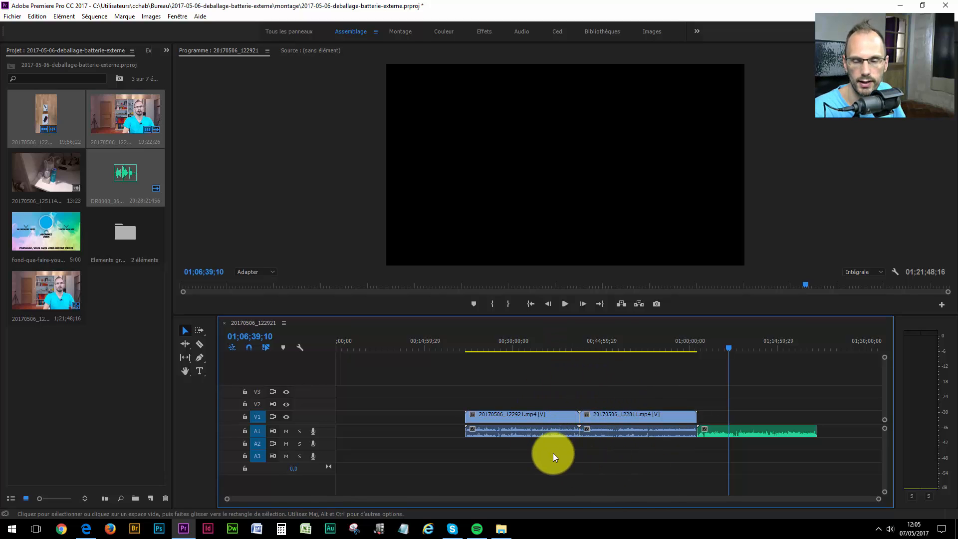
Move the video of the 20170506_122811.mp4 clip up to track V2
click(613, 418)
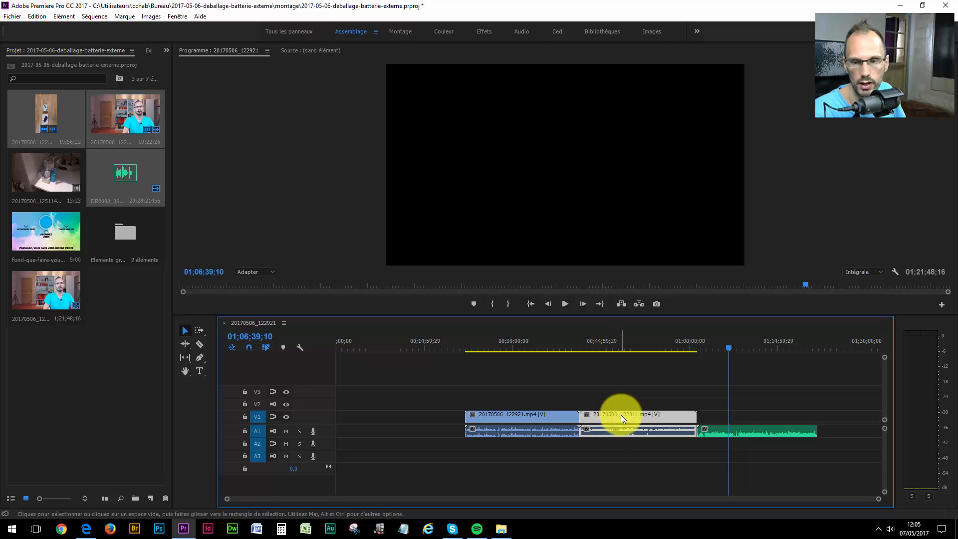
drag(621, 415, 621, 403)
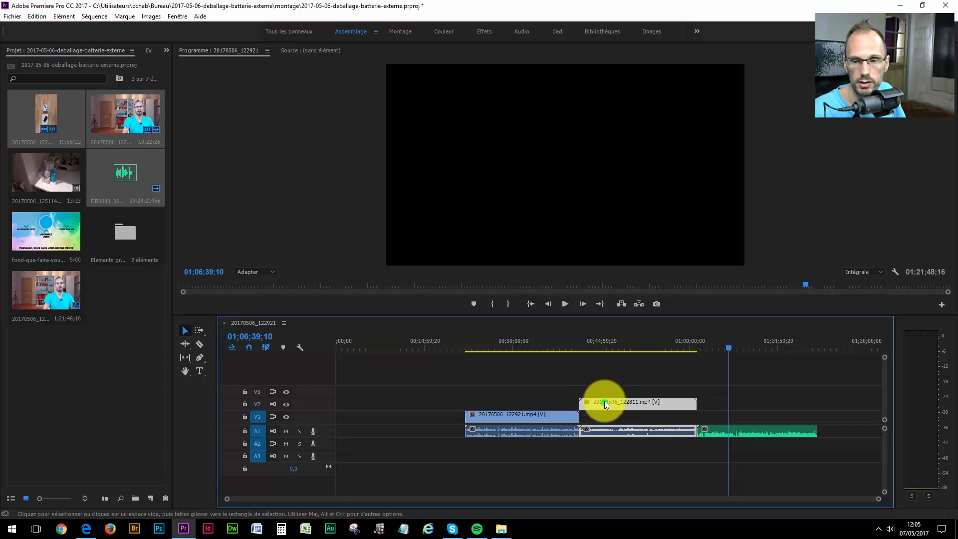
Raise the 20170506_122811.mp4 video to V5, adding the extra video tracks, and return it to V2
drag(604, 401, 601, 398)
drag(607, 383, 605, 375)
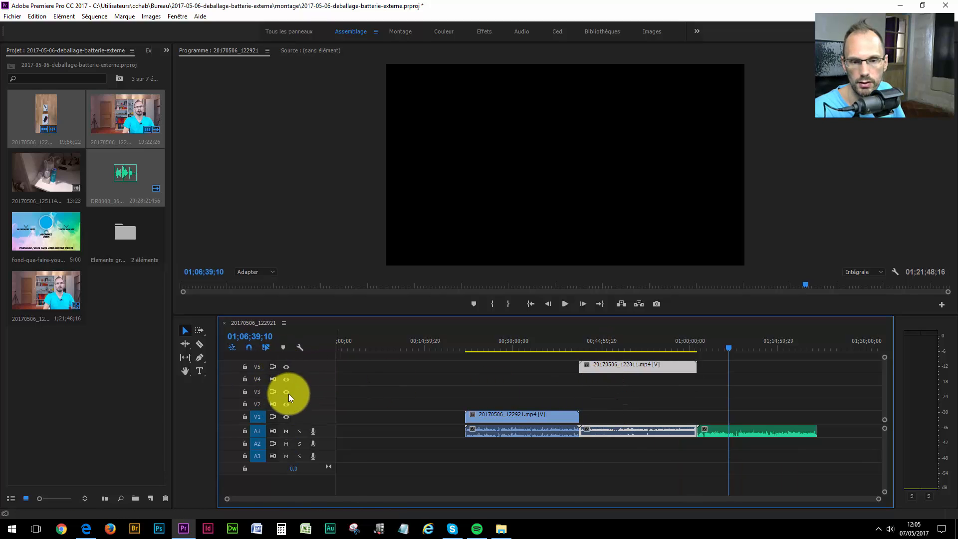
drag(613, 365, 613, 404)
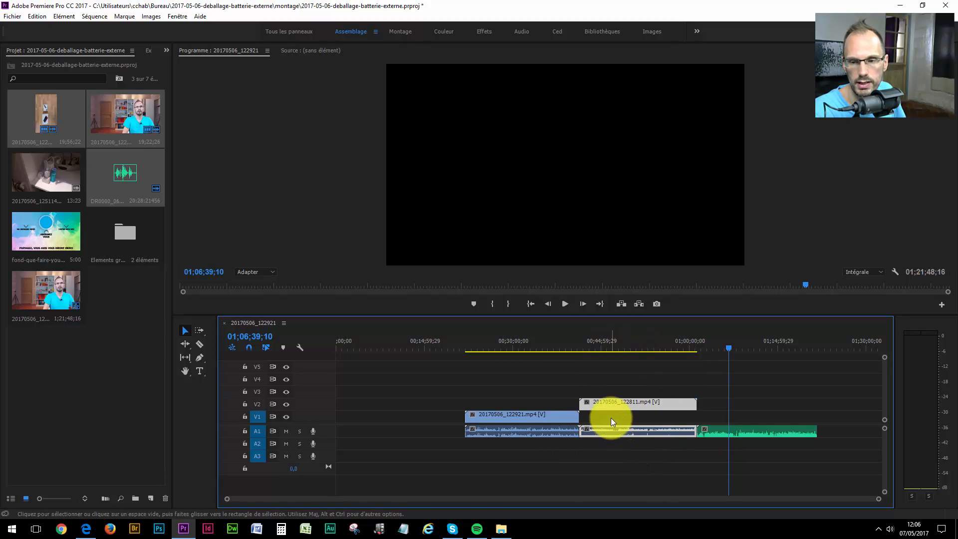
Put the 20170506_122811.mp4 clip's audio on track A2 and align the clip's start with the start of 20170506_122921.mp4
drag(619, 402, 568, 403)
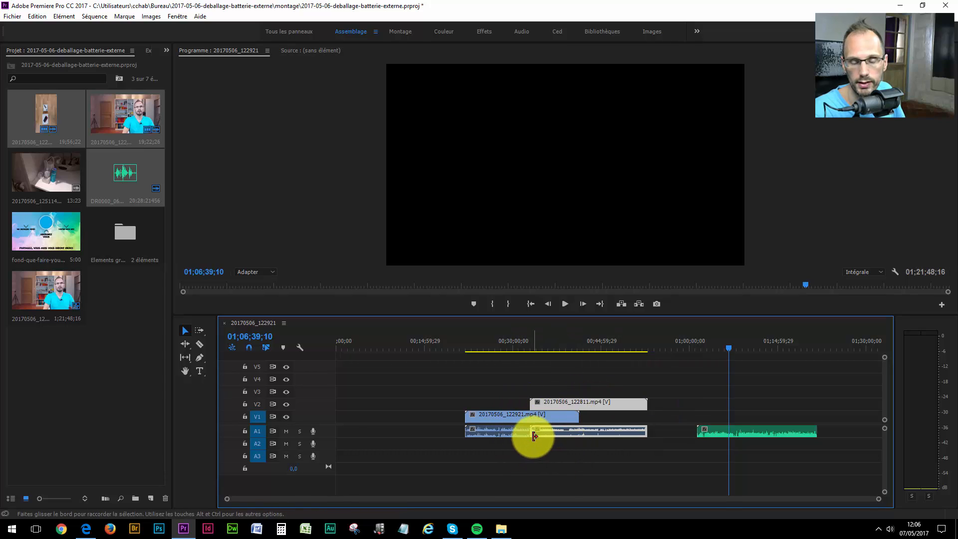
drag(534, 436, 637, 445)
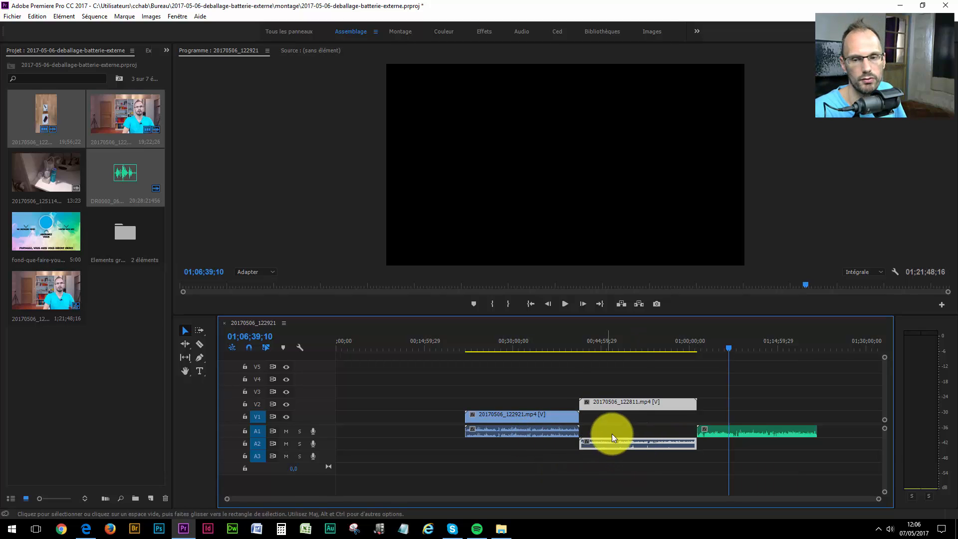
drag(651, 403, 540, 406)
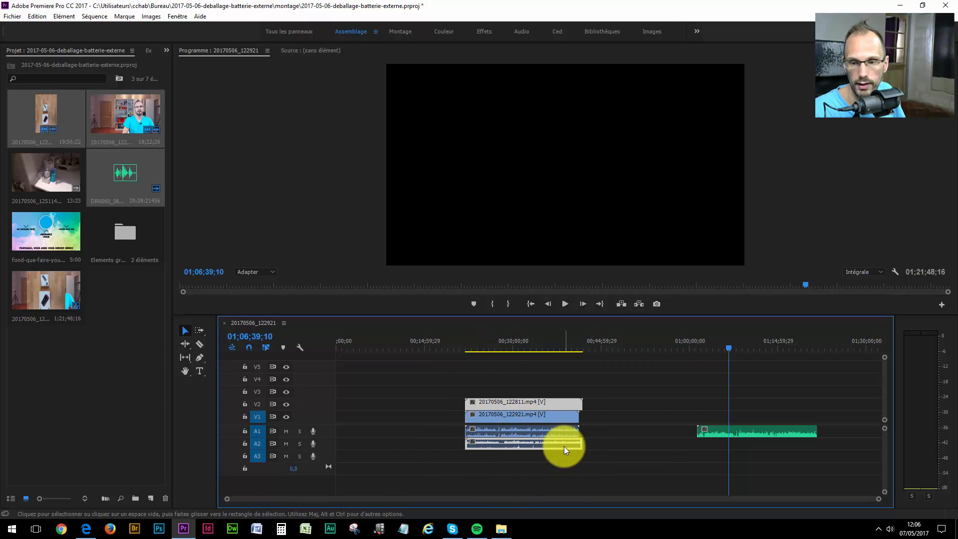
Move the separate audio recording to track A3 beneath the two camera clips, and preview the stack at 00;31;35;14
click(715, 431)
drag(719, 430, 485, 460)
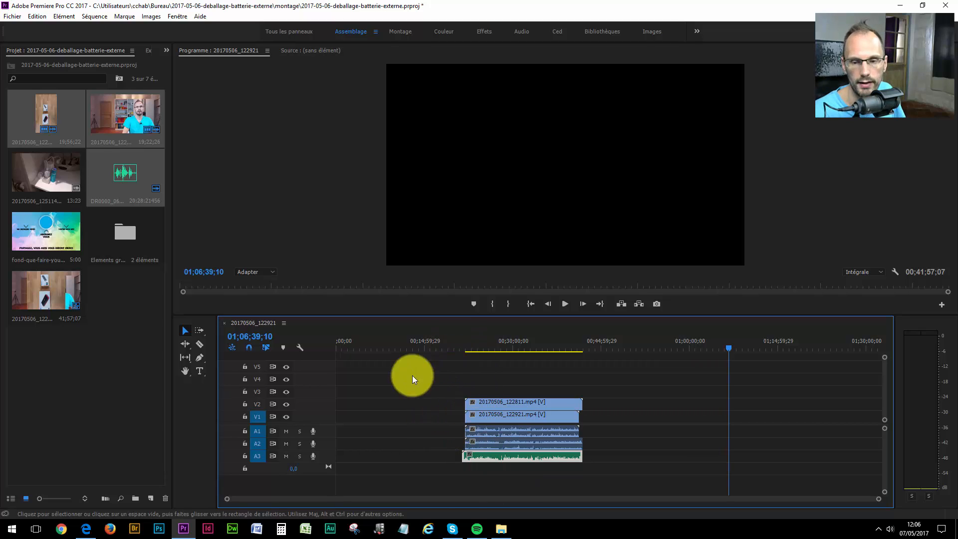
drag(227, 499, 165, 503)
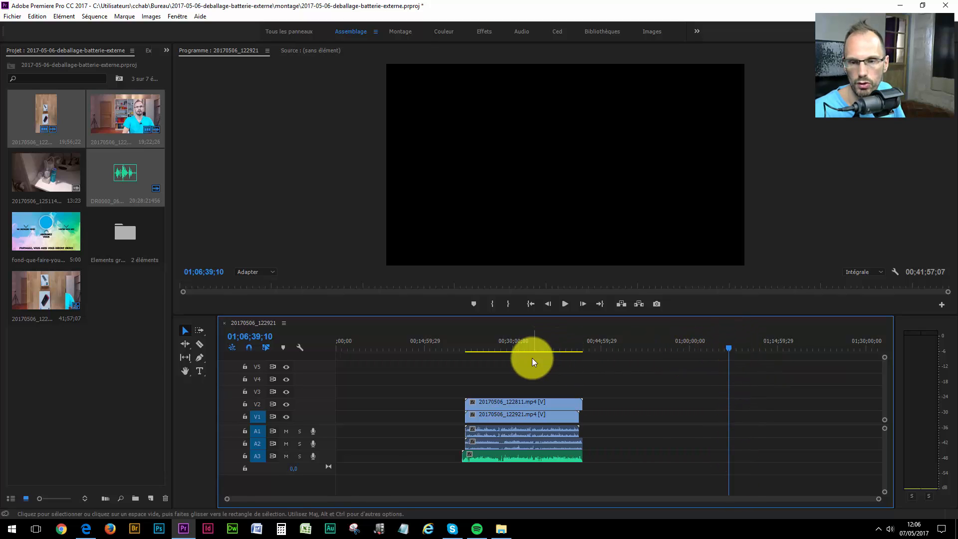
click(523, 346)
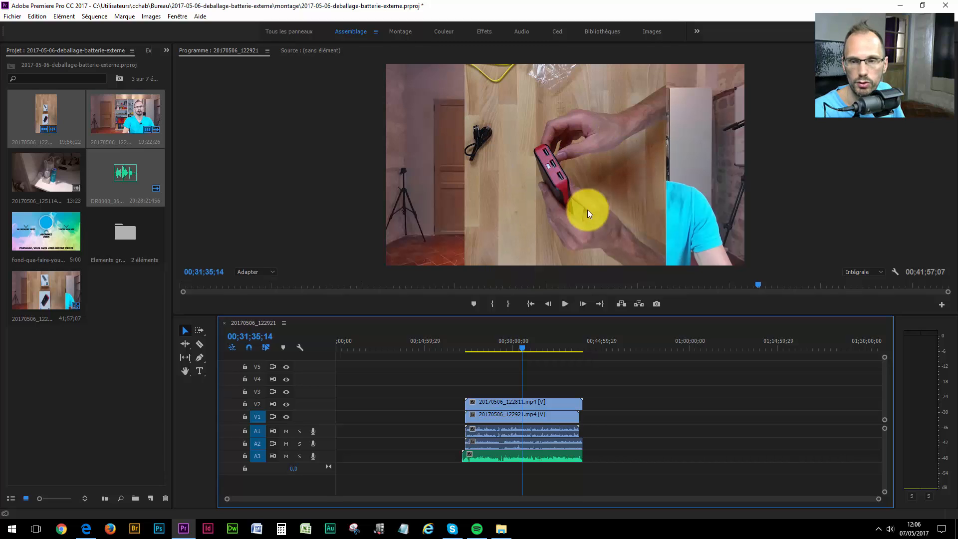
key(ctrl+s)
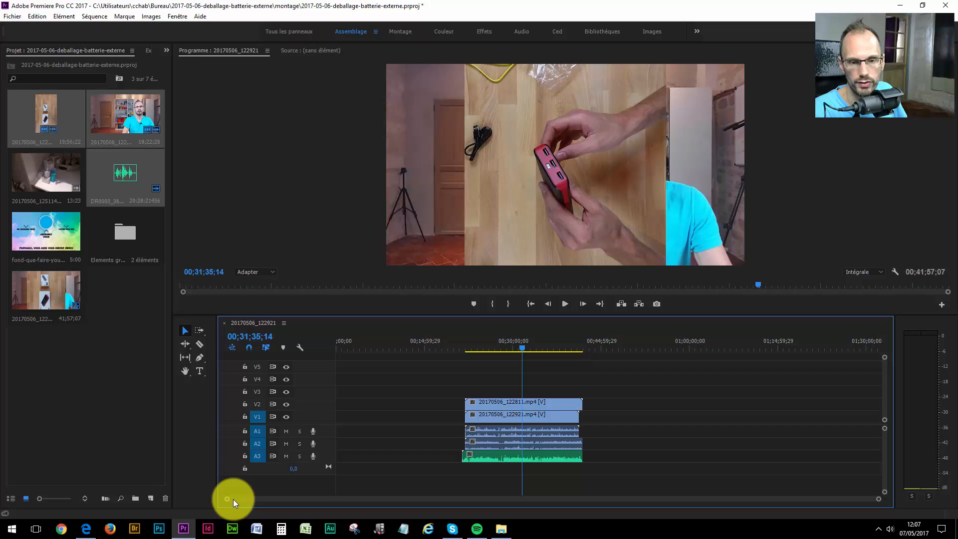
Try to match the A3 recording's waveform to the camera audio by hand near 00;22;29;11, and play it back
drag(226, 500, 481, 504)
drag(420, 499, 338, 500)
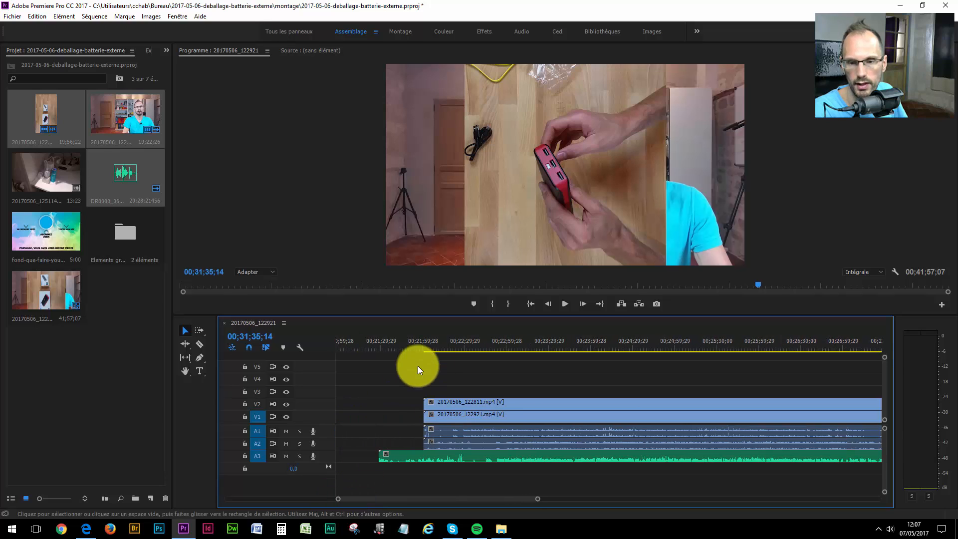
click(462, 344)
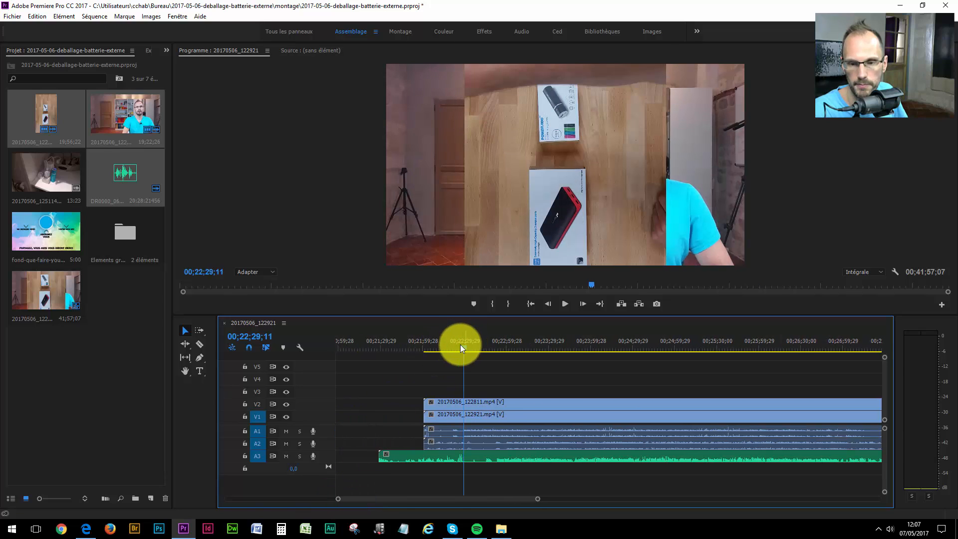
drag(348, 500, 390, 506)
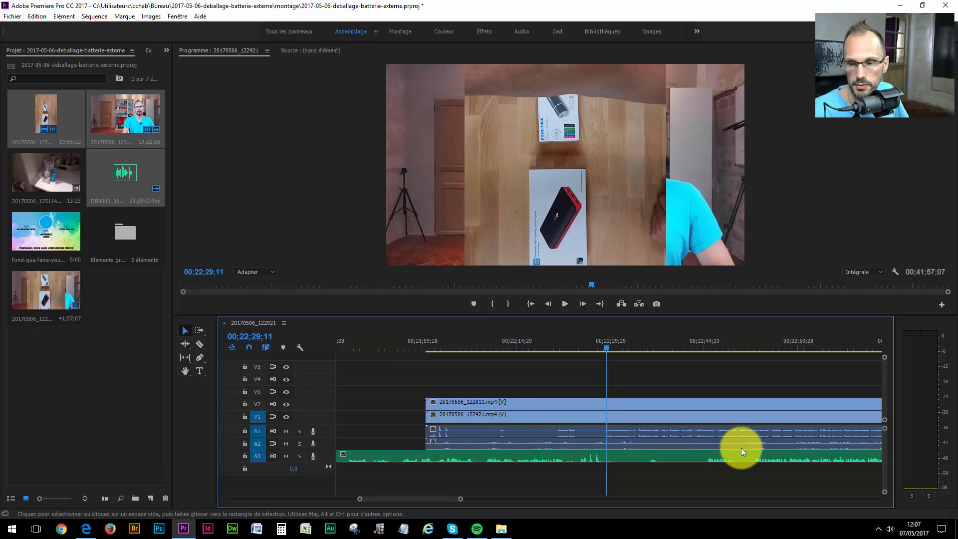
click(760, 459)
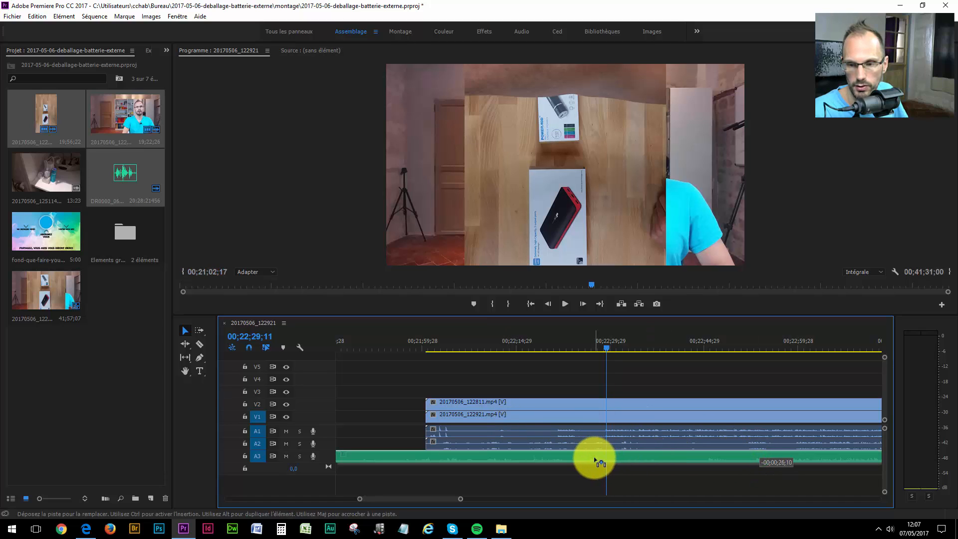
drag(614, 456, 627, 456)
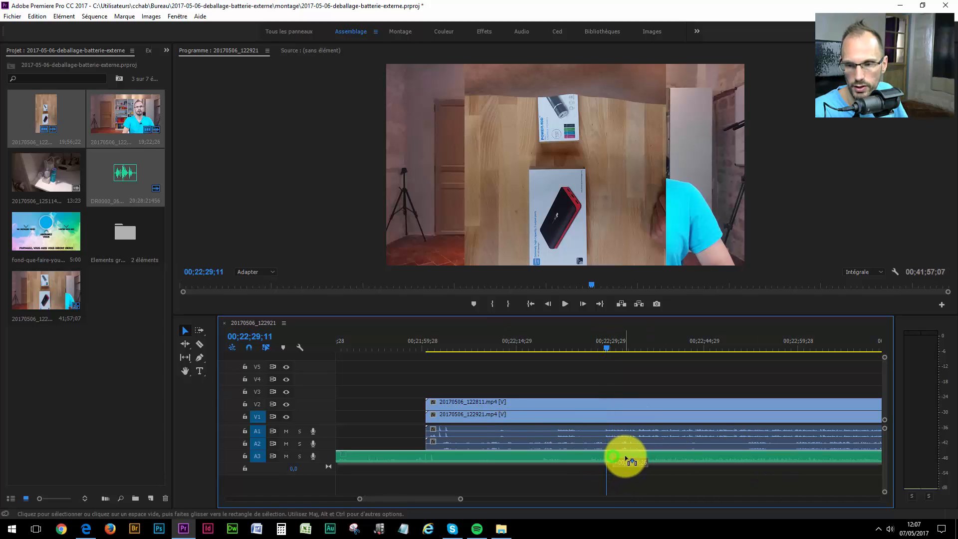
key(space)
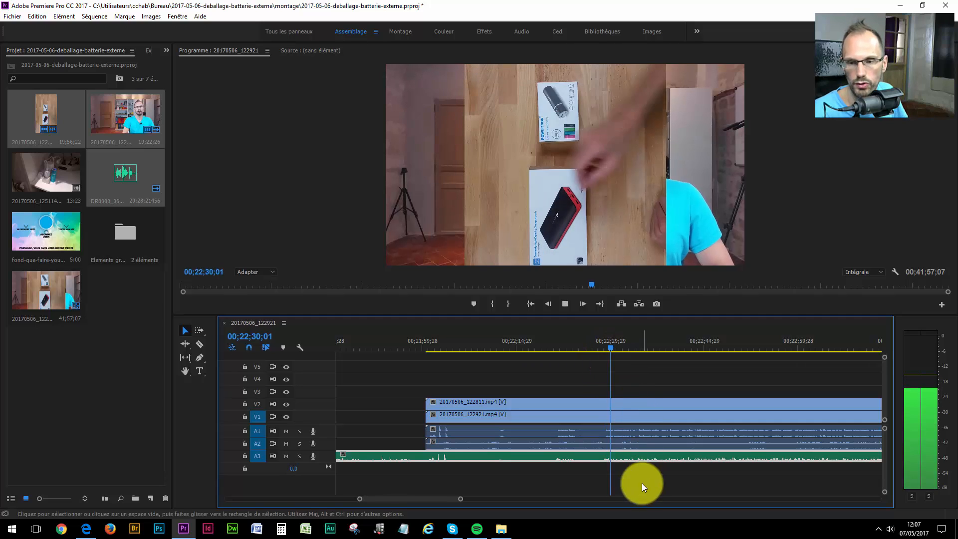
key(space)
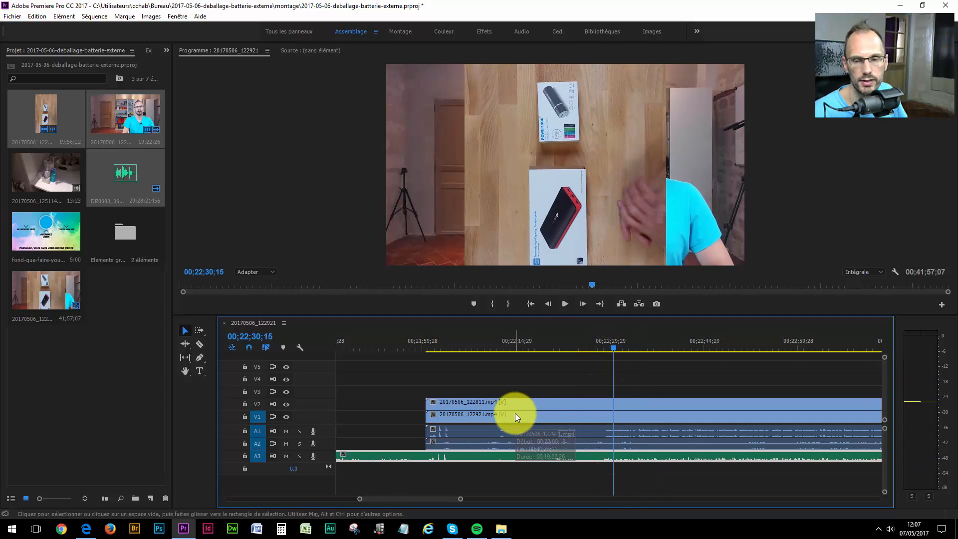
Align the start of the A3 recording with the start of both camera clips, and move the playhead to 00;26;22;18
drag(362, 499, 118, 499)
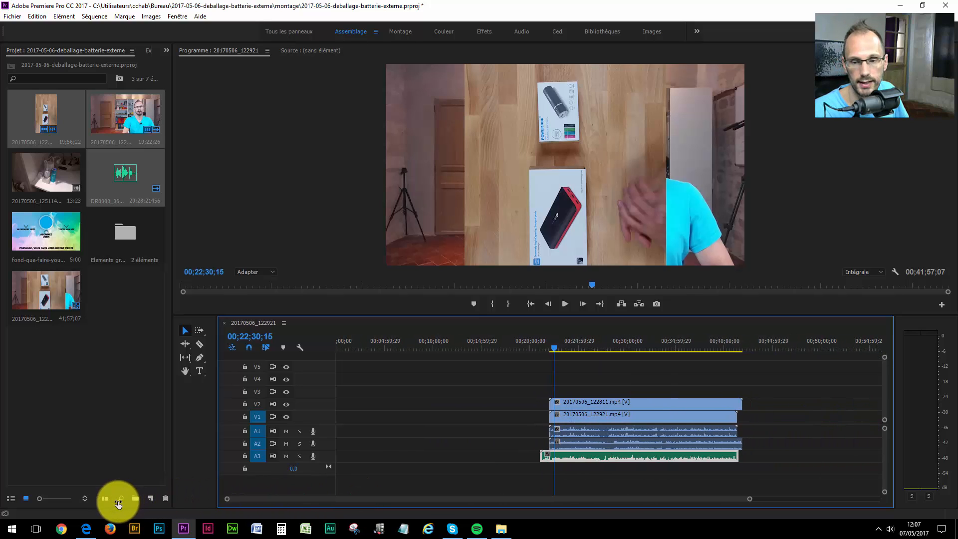
drag(602, 384, 614, 477)
click(573, 394)
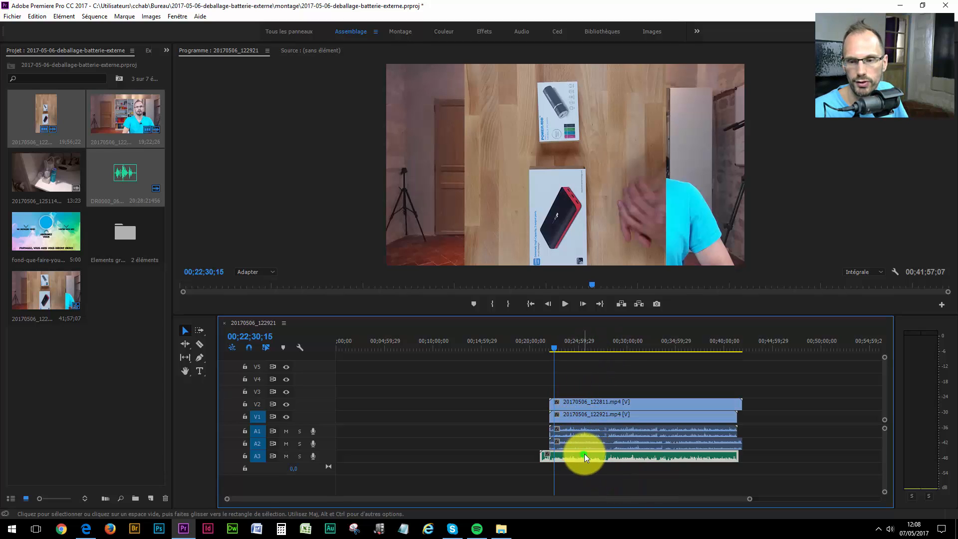
drag(585, 454, 594, 454)
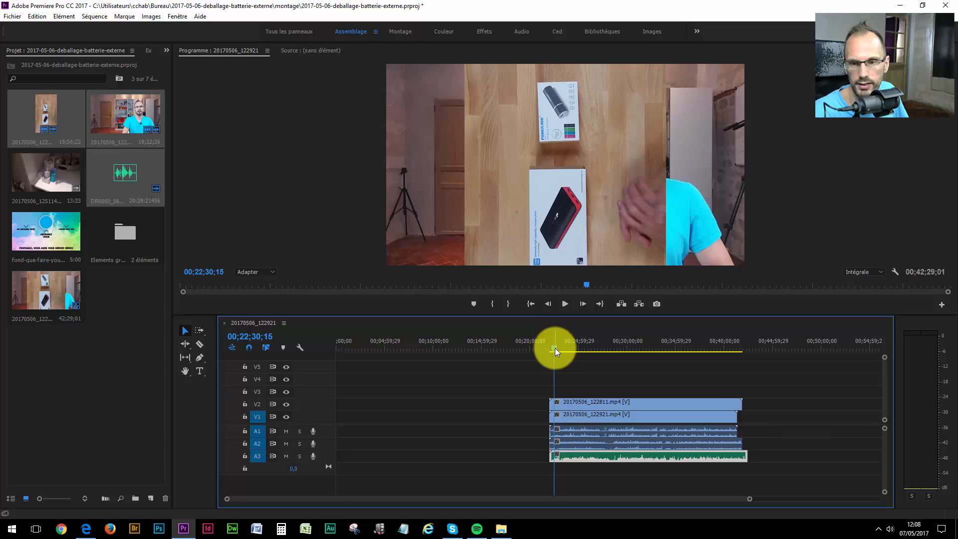
drag(555, 348, 595, 385)
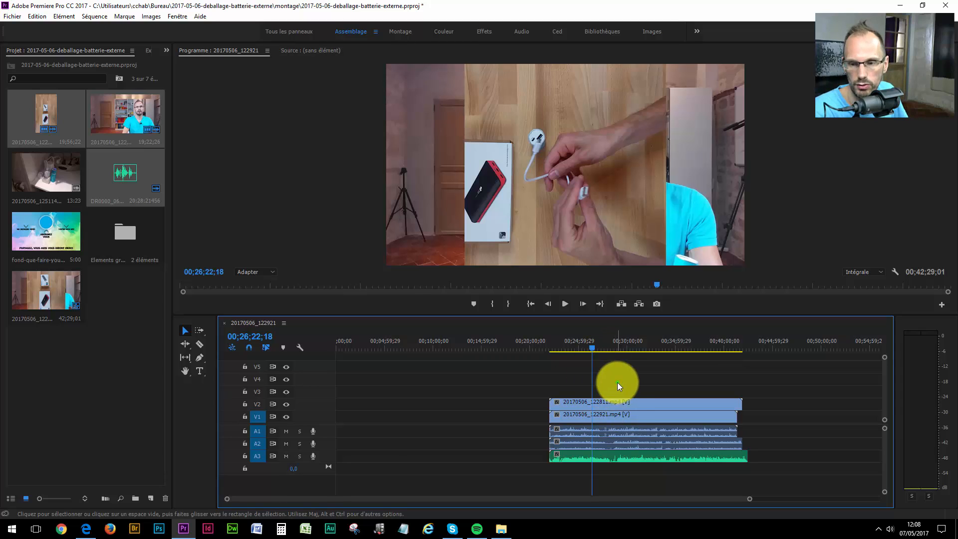
Select both camera clips and the A3 recording, and synchronize them by audio using track channel 1
drag(618, 383, 662, 495)
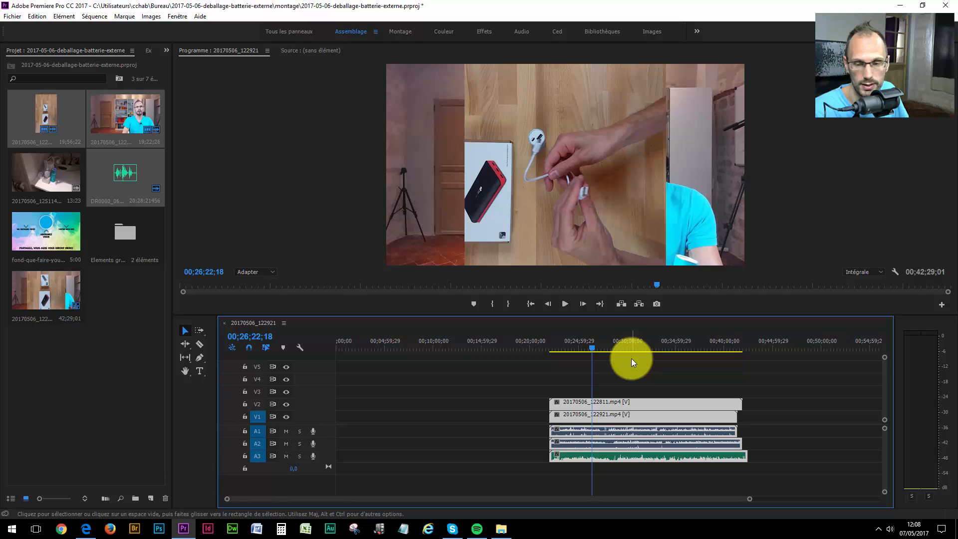
drag(634, 384, 642, 463)
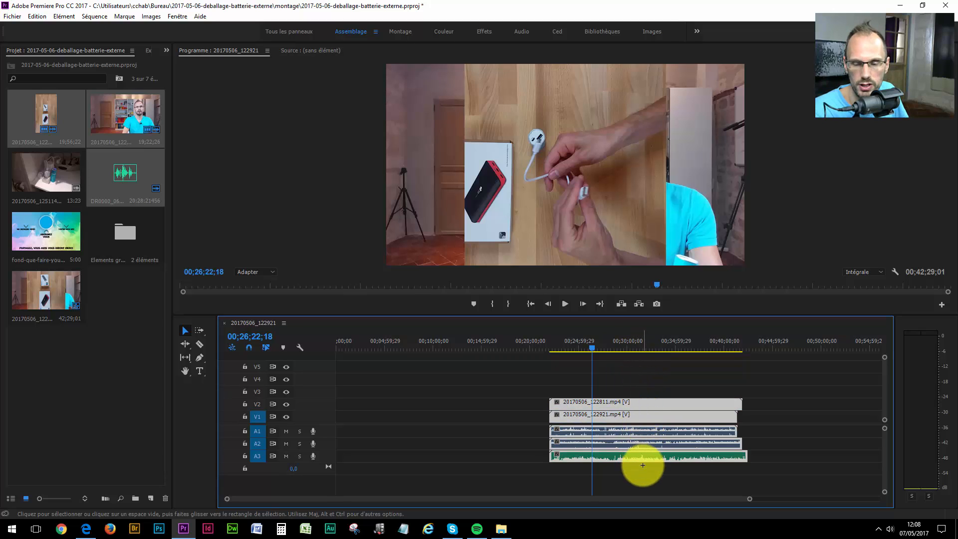
right_click(642, 402)
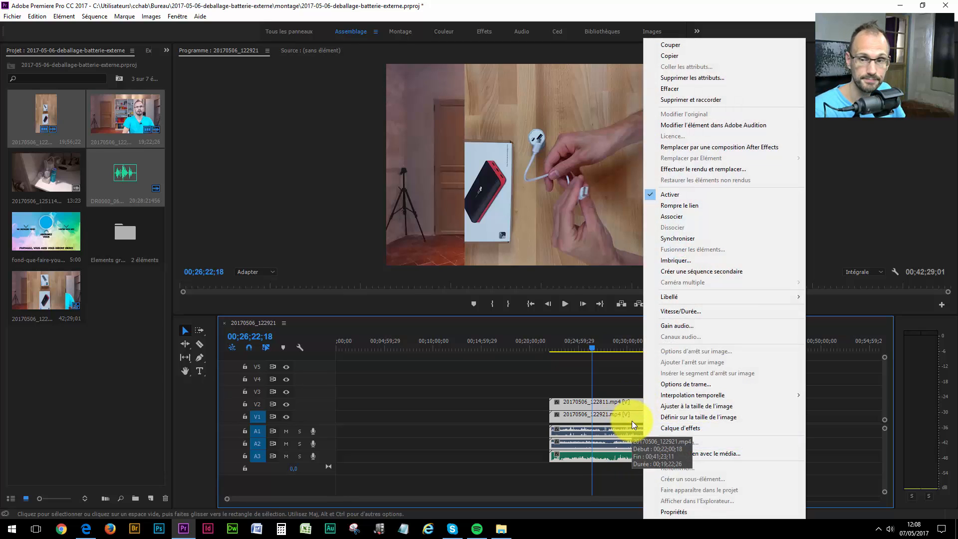
click(687, 238)
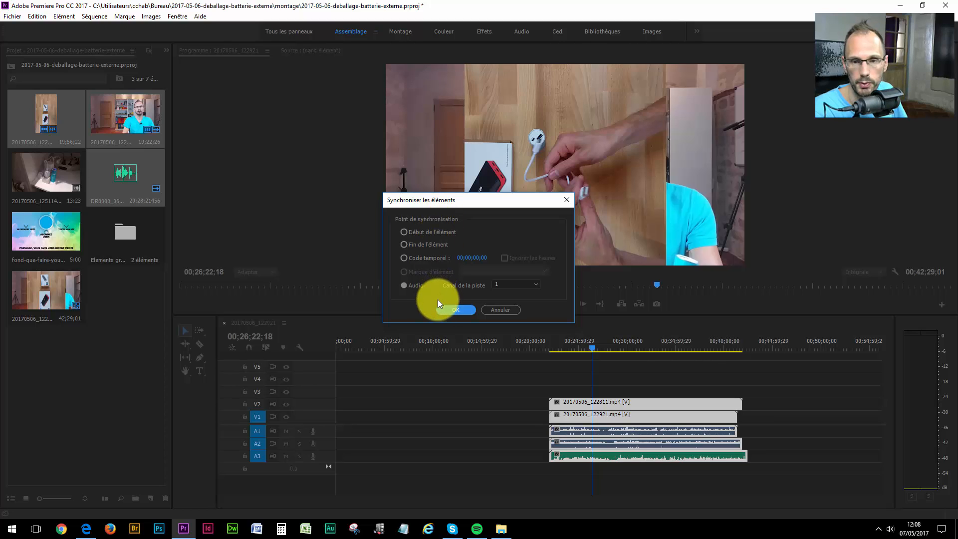
click(457, 308)
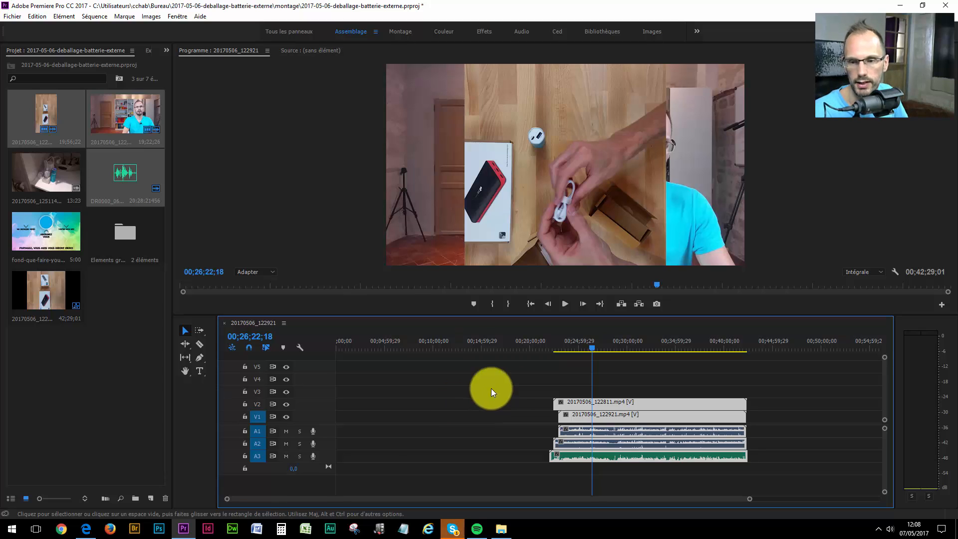
Compare the three synchronized waveforms up close and play the sequence from 00;23;25;07 to check the sync
click(589, 347)
drag(588, 347, 564, 352)
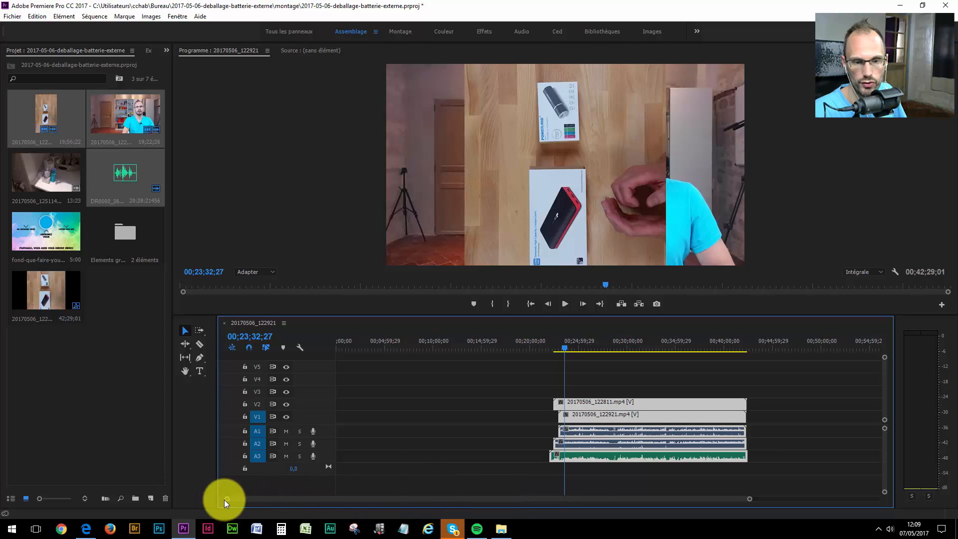
drag(226, 499, 435, 494)
click(524, 345)
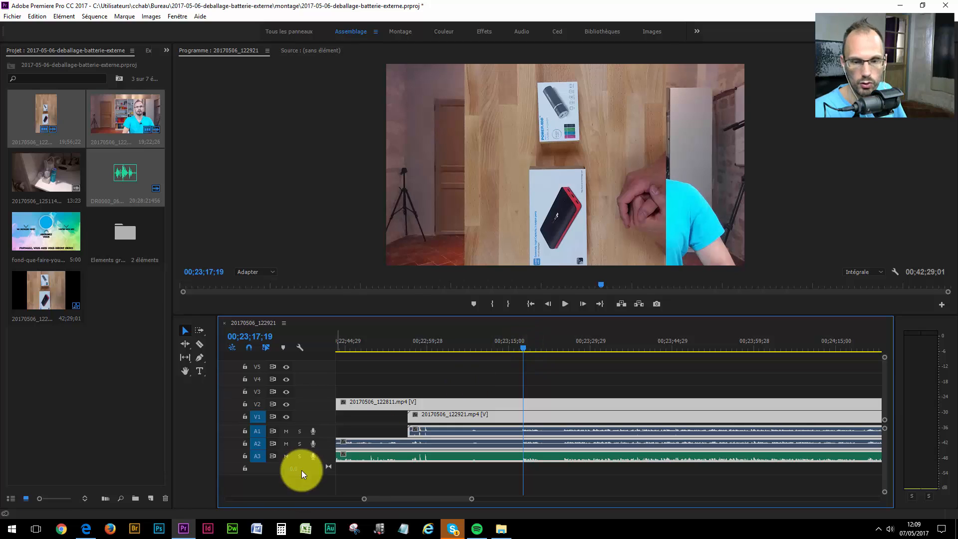
drag(366, 500, 418, 499)
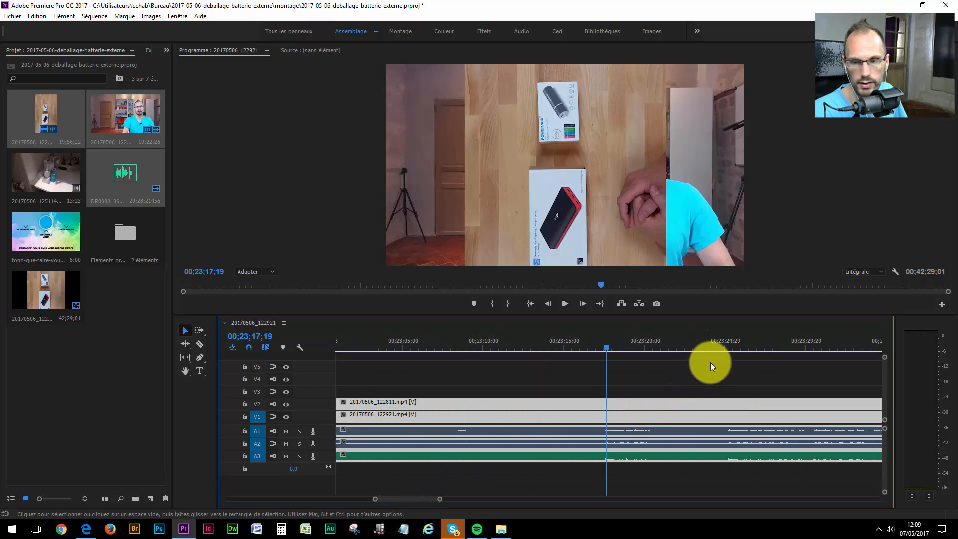
drag(719, 346, 730, 351)
key(space)
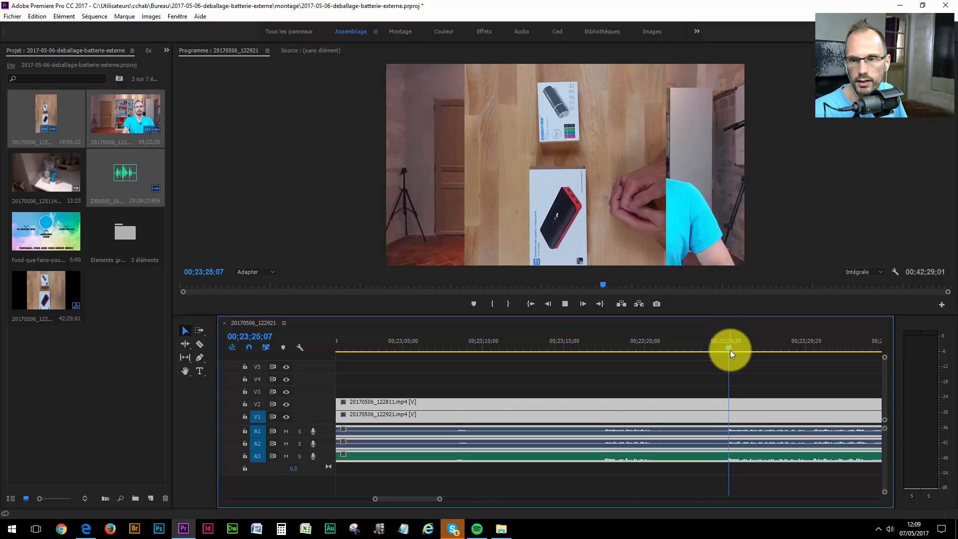
key(space)
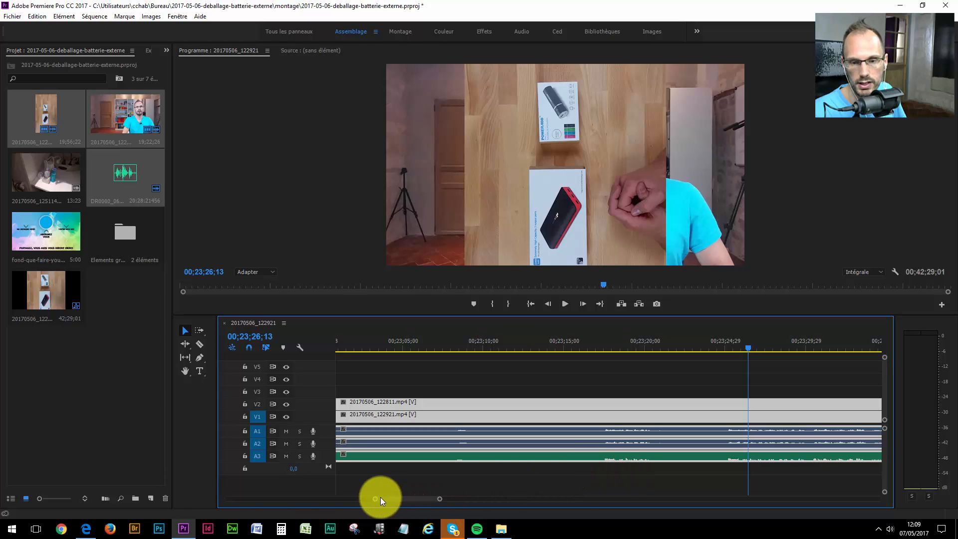
Select only the 20170506_122811.mp4 clip, and hide and show track V2 to identify which shot it holds
drag(380, 497, 224, 512)
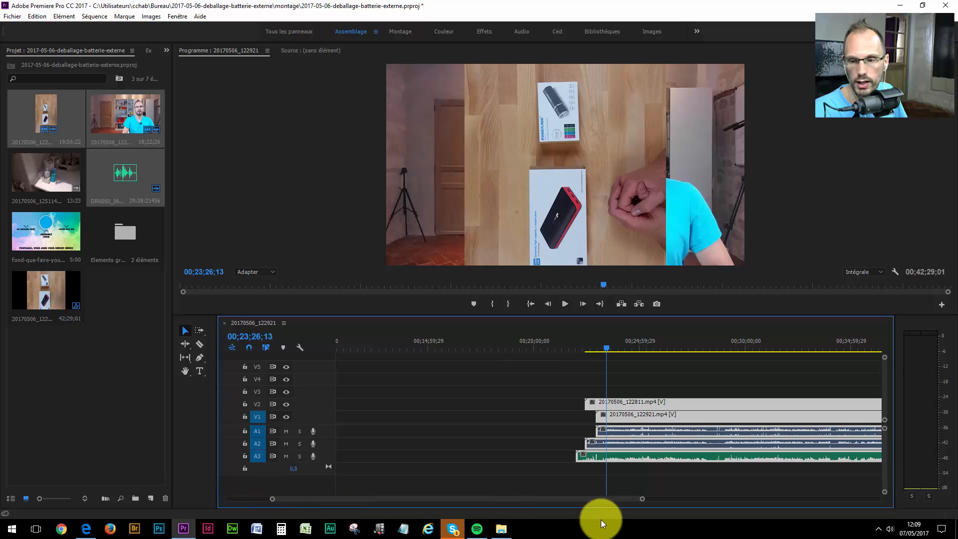
drag(646, 499, 684, 499)
drag(595, 499, 636, 502)
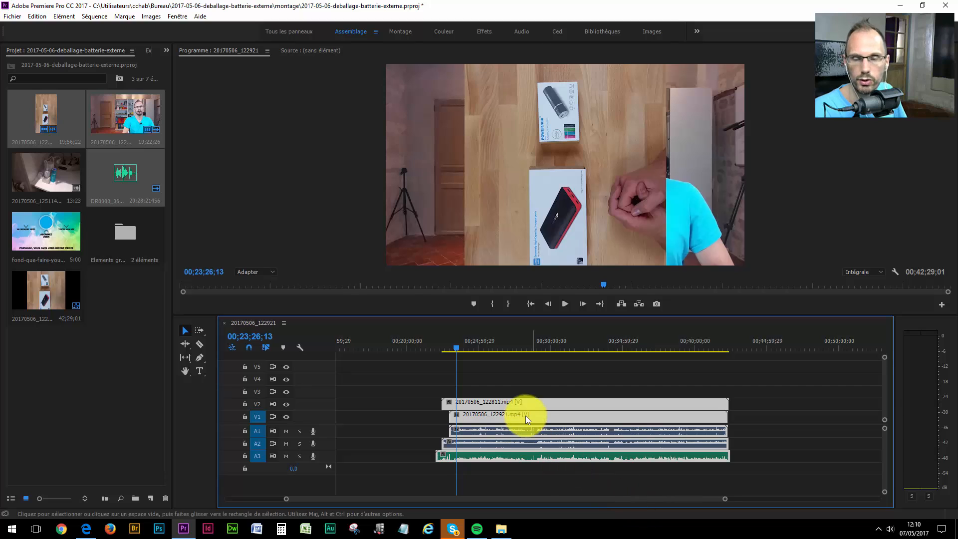
click(512, 389)
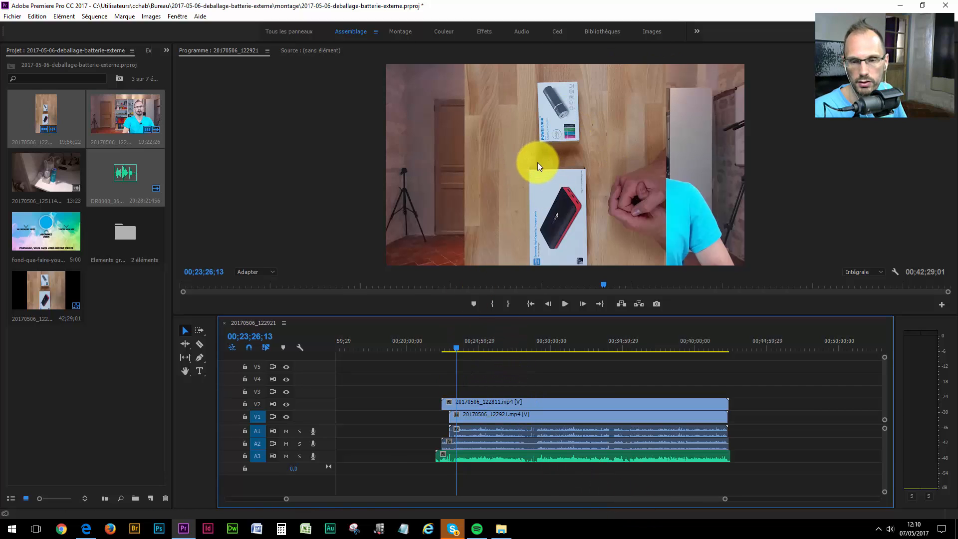
click(491, 401)
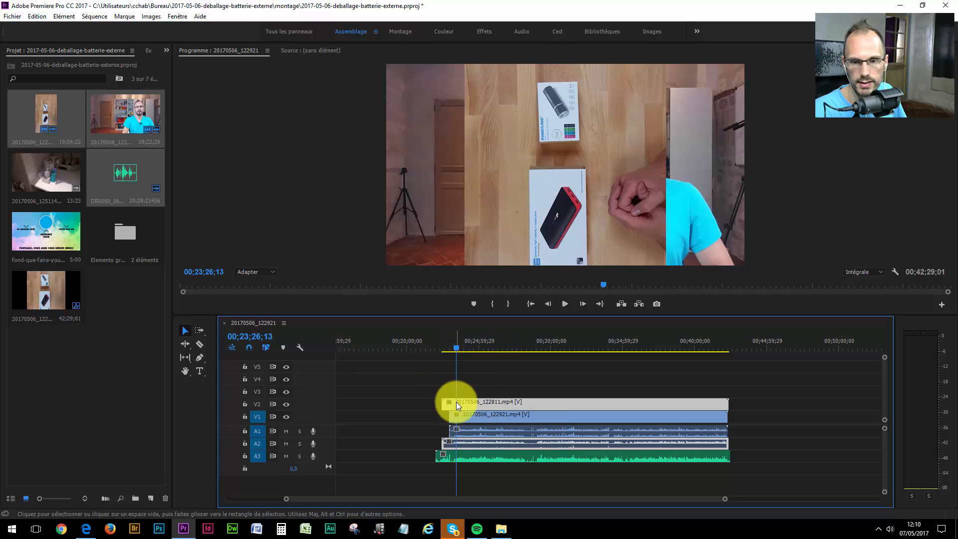
click(285, 404)
click(285, 404)
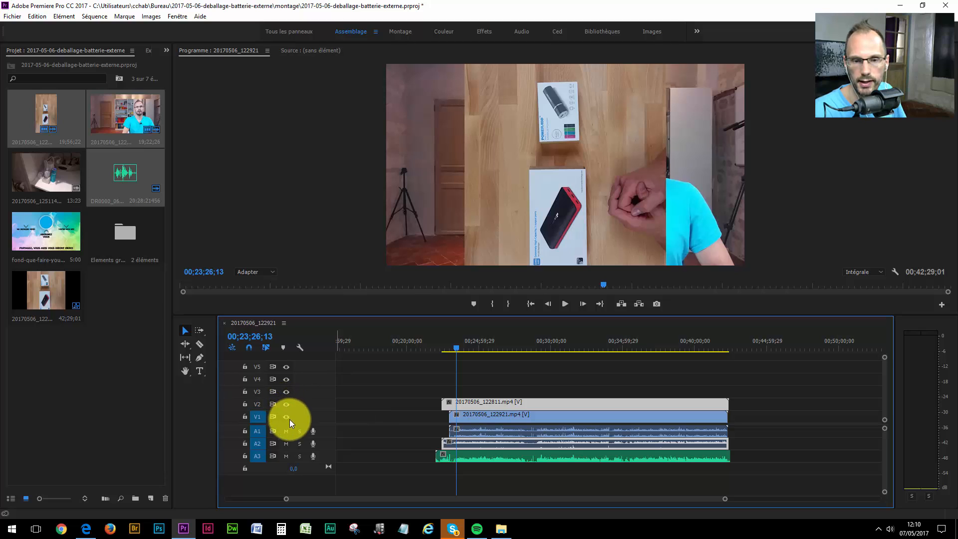
Hide and show tracks V1 and V2 in turn to compare the shots on the two video tracks
click(287, 417)
click(286, 417)
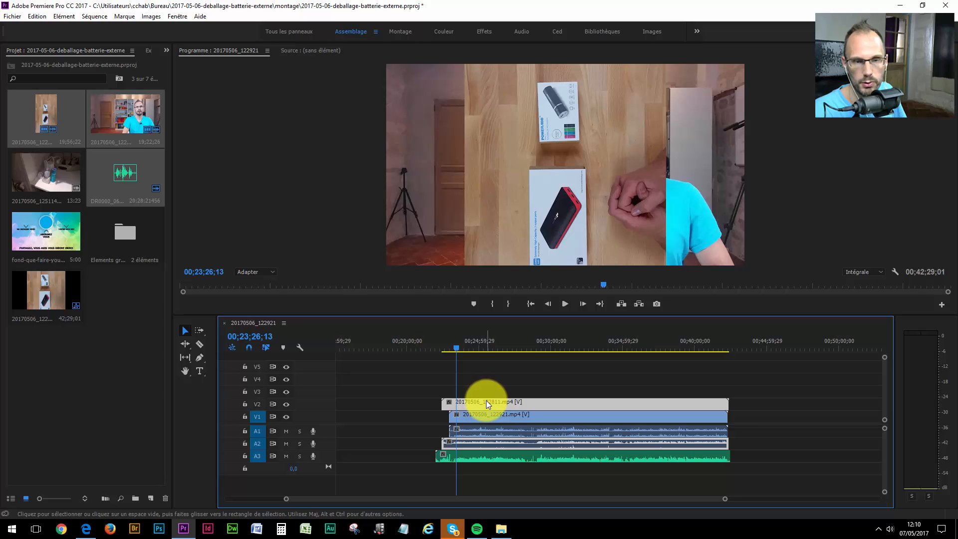
click(285, 405)
click(286, 404)
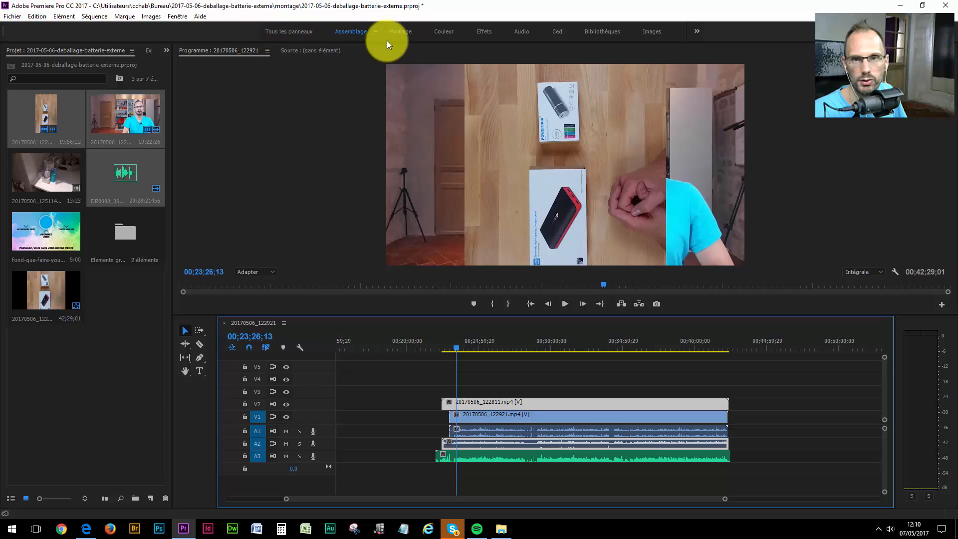
Switch to the Effets workspace and set the rotation of the 20170506_122811.mp4 clip to 90°
click(482, 31)
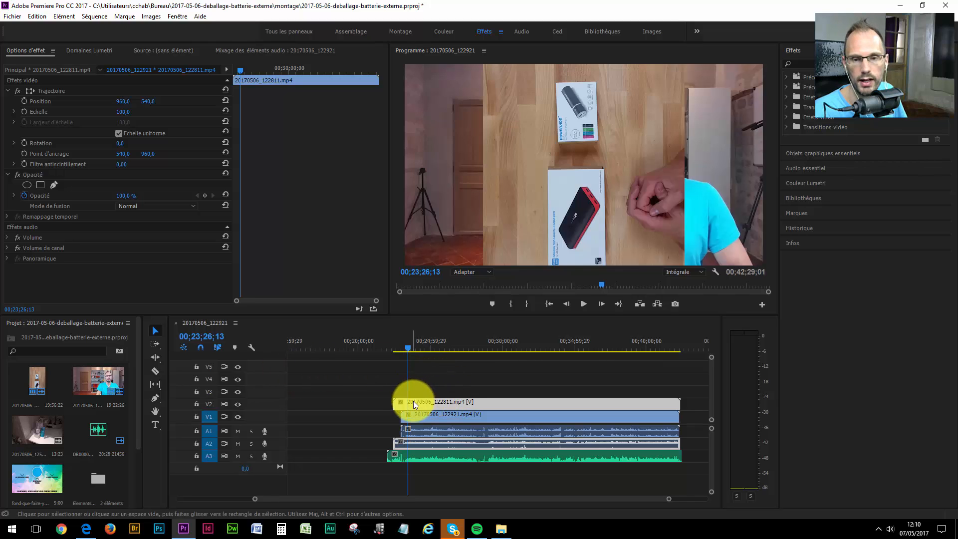
click(430, 405)
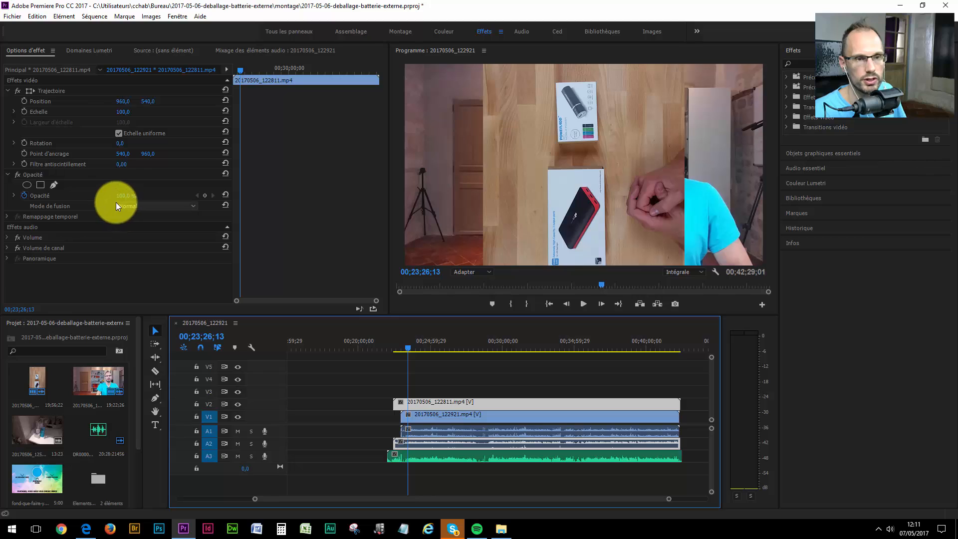
click(116, 143)
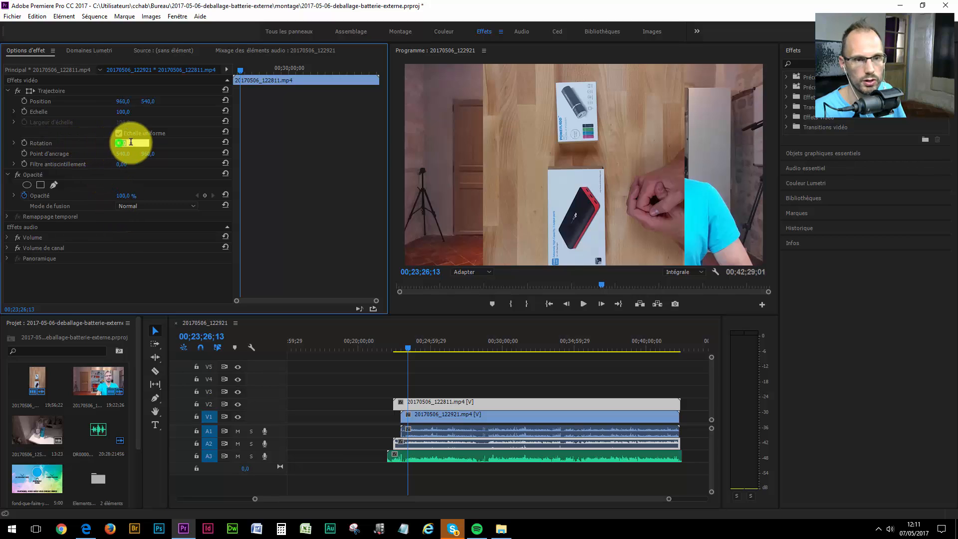
text(90)
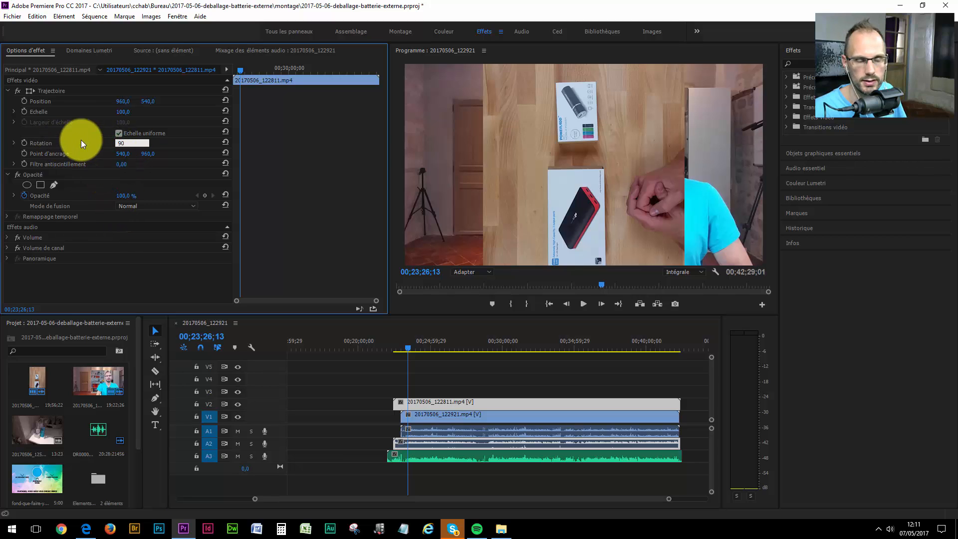
key(Return)
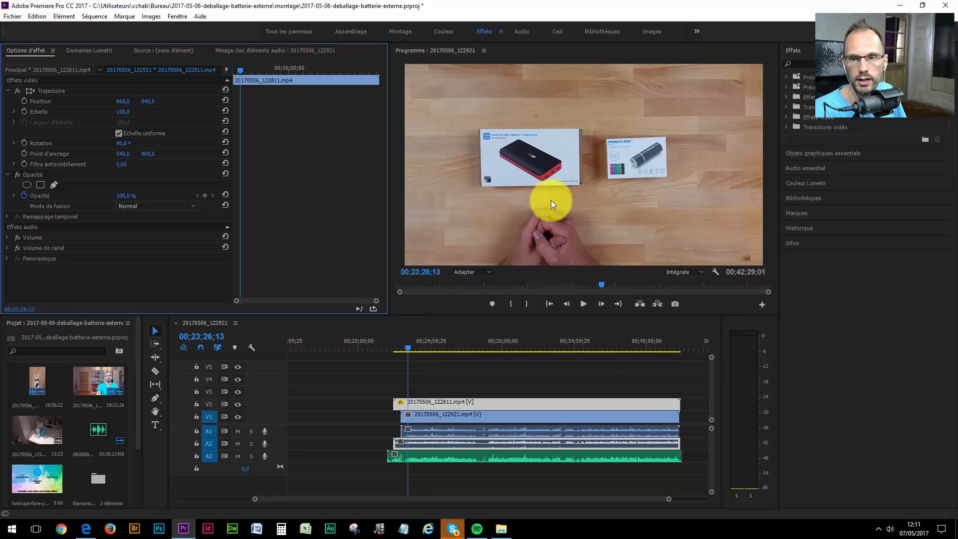
Hide and show track V2 to compare the rotated overhead shot with the one beneath, and scrub forward to 00;24;01;23
click(236, 405)
click(237, 404)
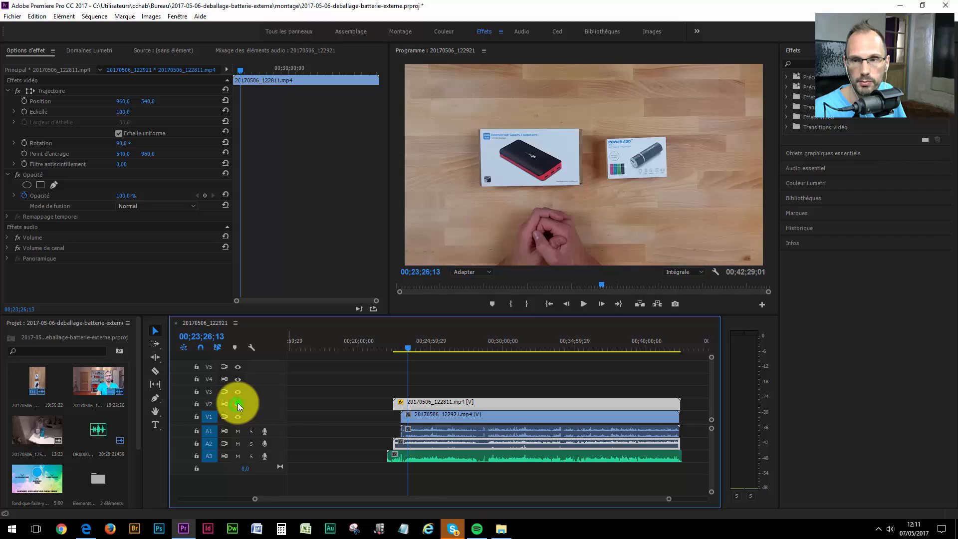
click(238, 403)
click(237, 403)
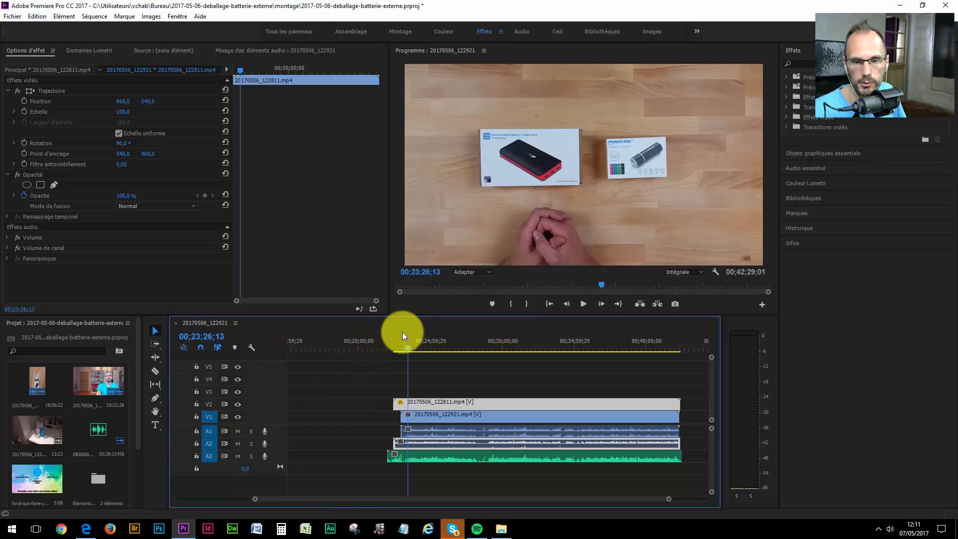
drag(408, 348, 417, 348)
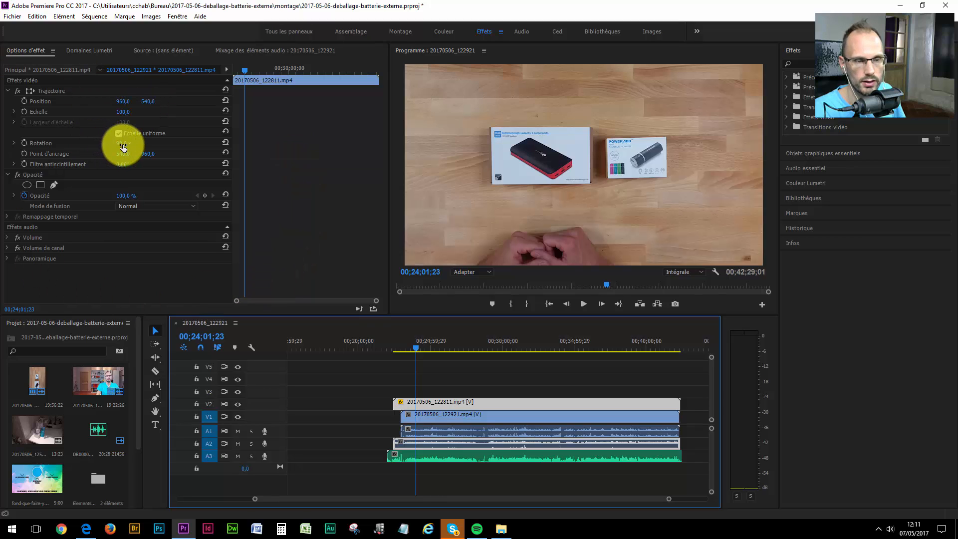
Collapse the Trajectoire and Opacité settings of the 20170506_122811.mp4 clip, and expand them again along with Remappage temporel
click(7, 91)
click(7, 101)
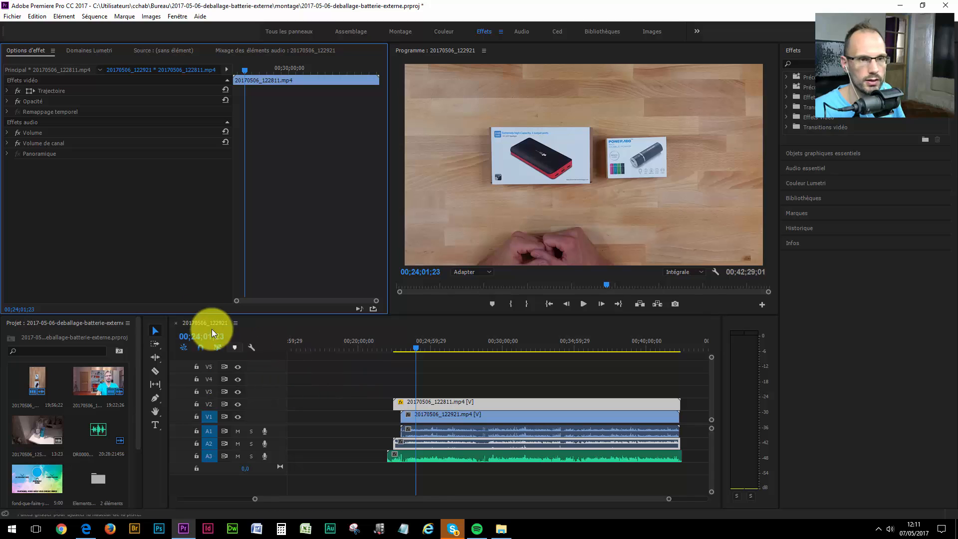
click(7, 92)
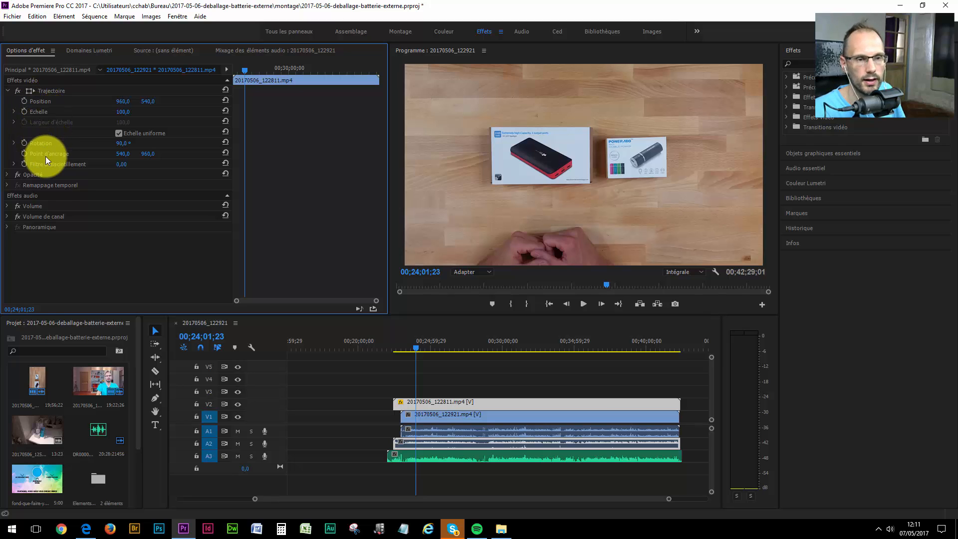
click(7, 175)
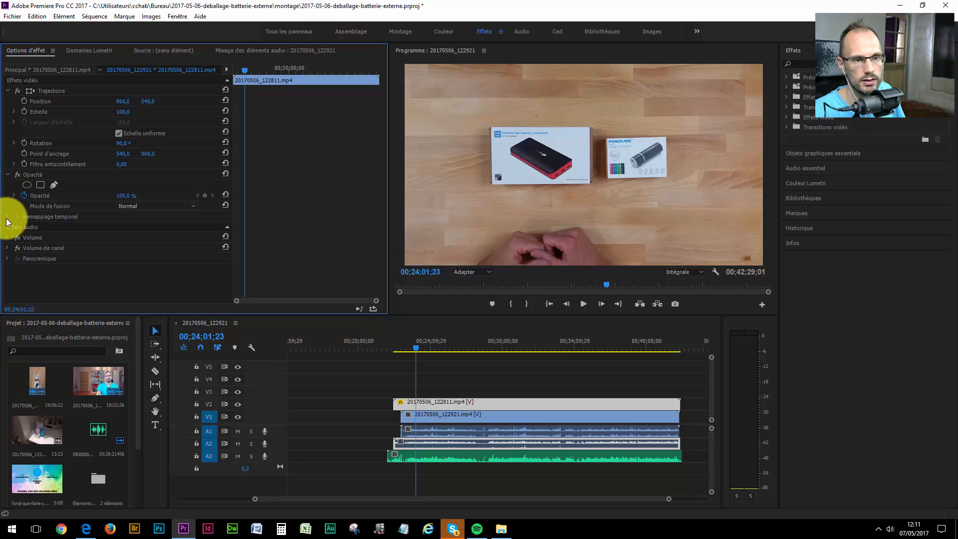
click(7, 218)
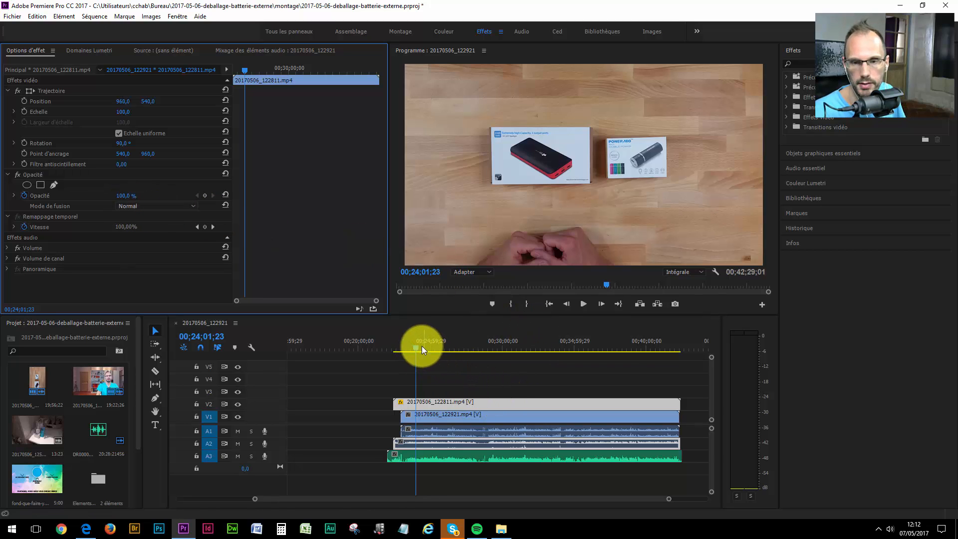
Move the playhead back to 00;21;36;06, ahead of the start of the synchronized clips
drag(414, 347, 408, 349)
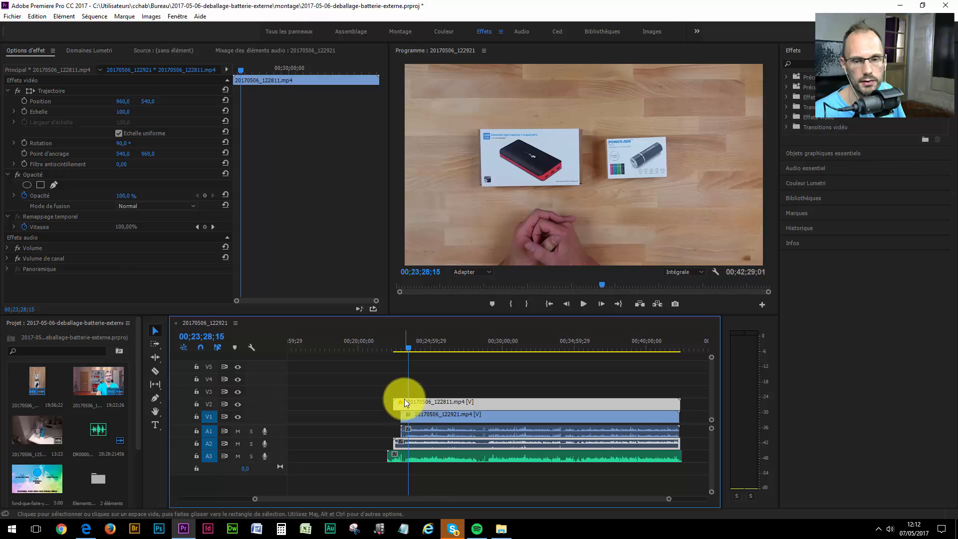
drag(408, 349, 382, 358)
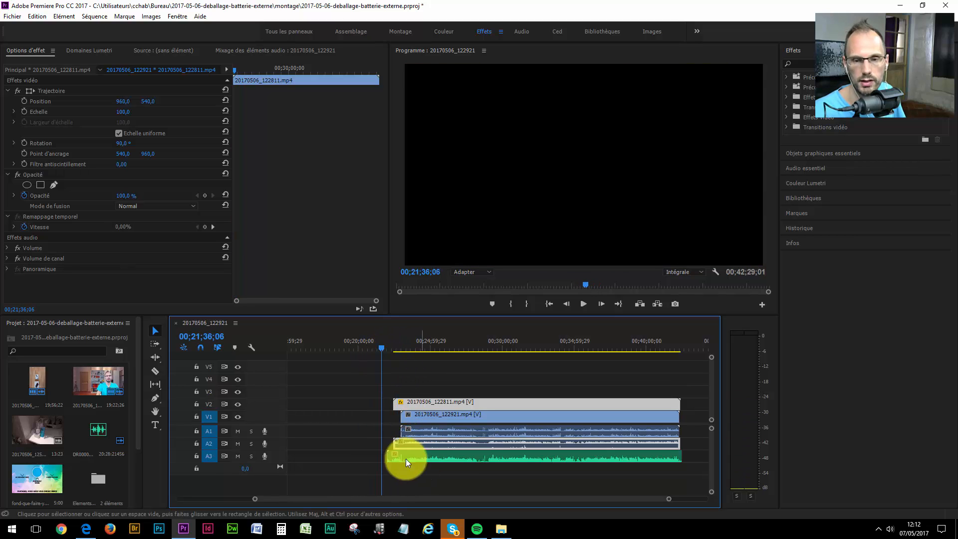